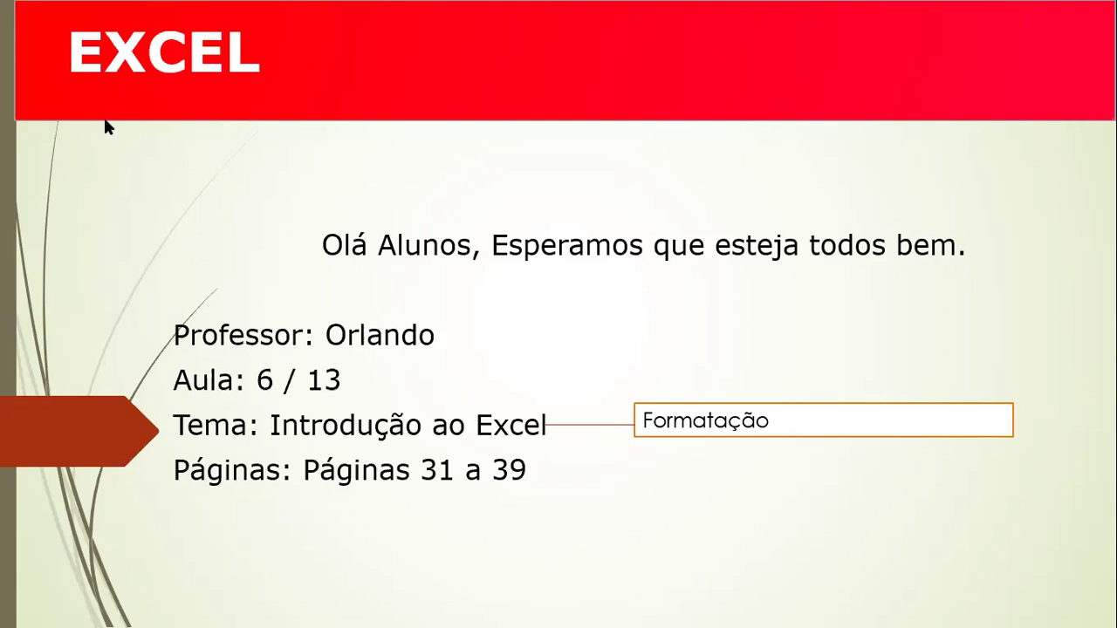
# - Advance the slideshow from the EXCEL title slide to the Formatação topics slide
pyautogui.click(877, 530)
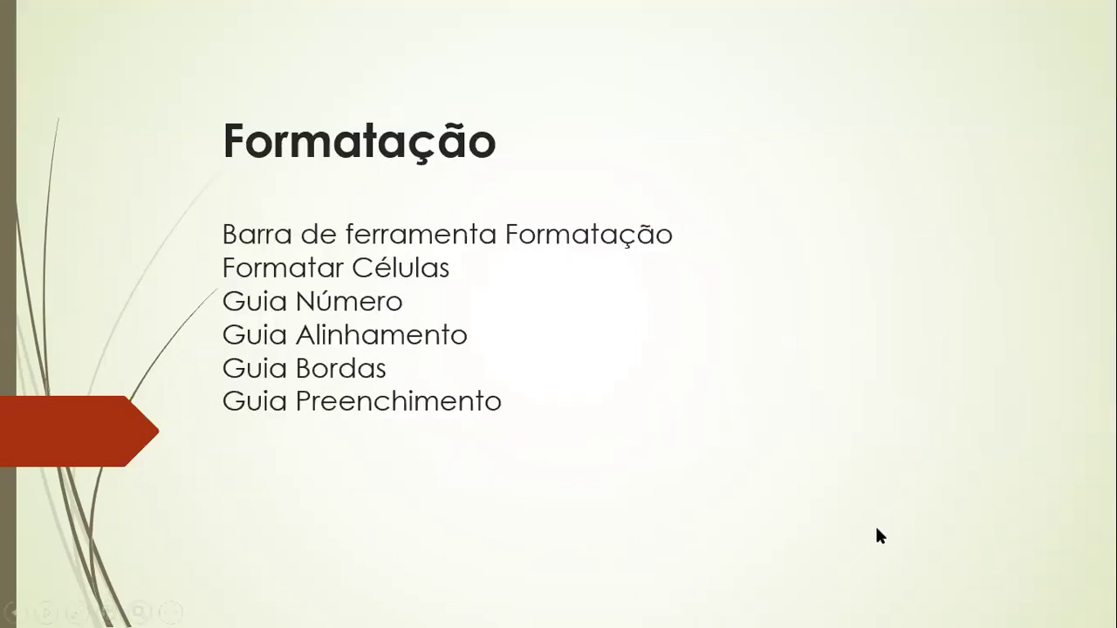
# - Advance the slideshow to the slide with the blank ruled notebook page
pyautogui.click(877, 530)
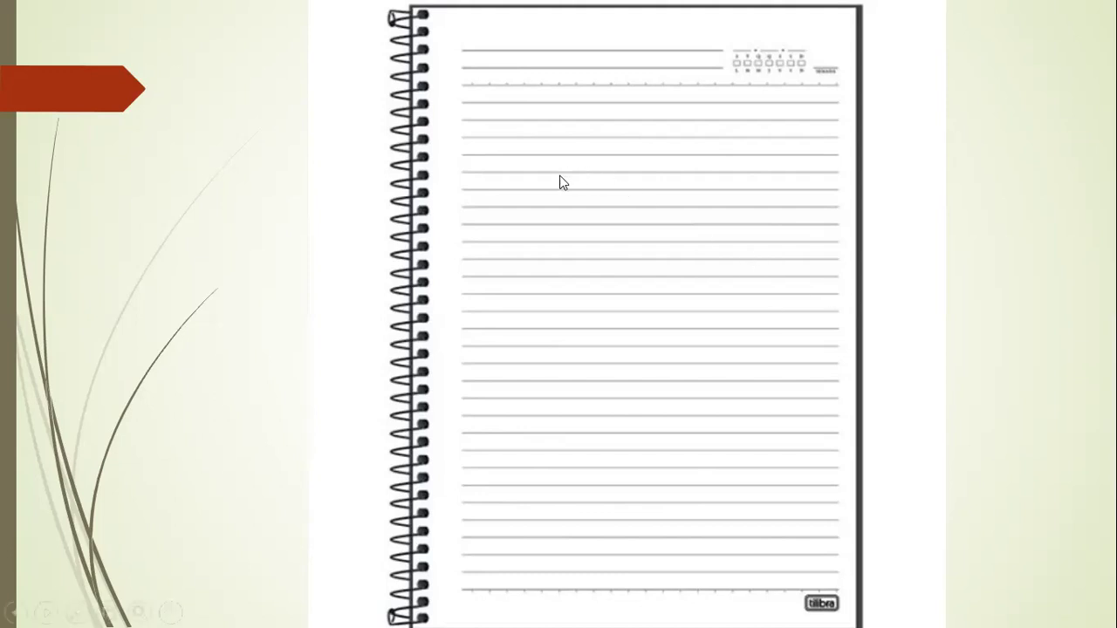
# - Switch to the Caneta pen and draw four horizontal red table lines
pyautogui.click(76, 612)
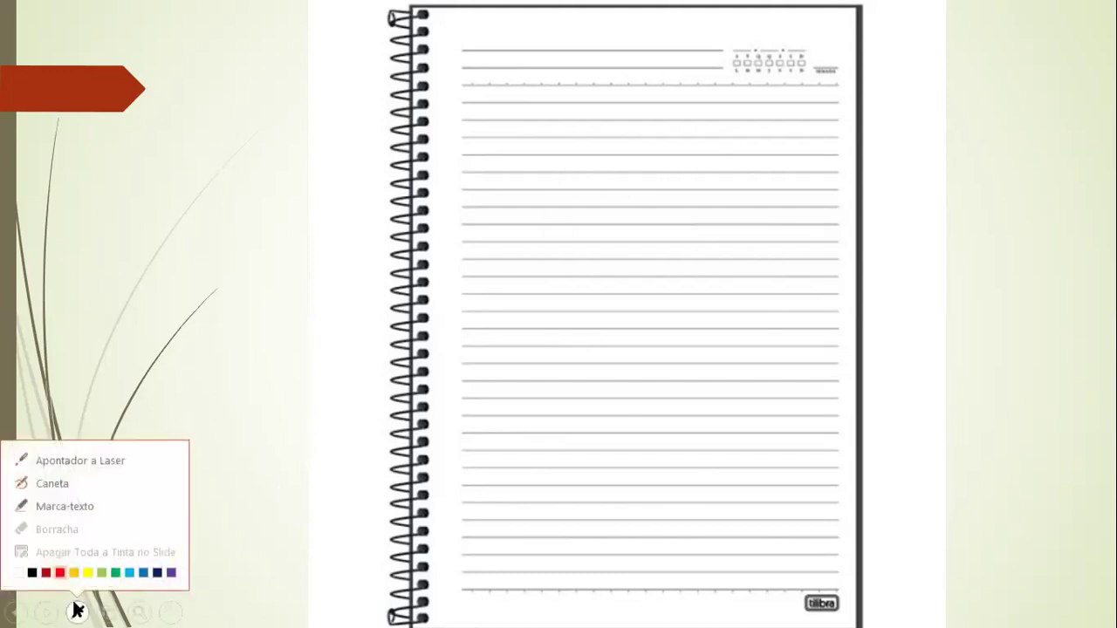
pyautogui.click(63, 481)
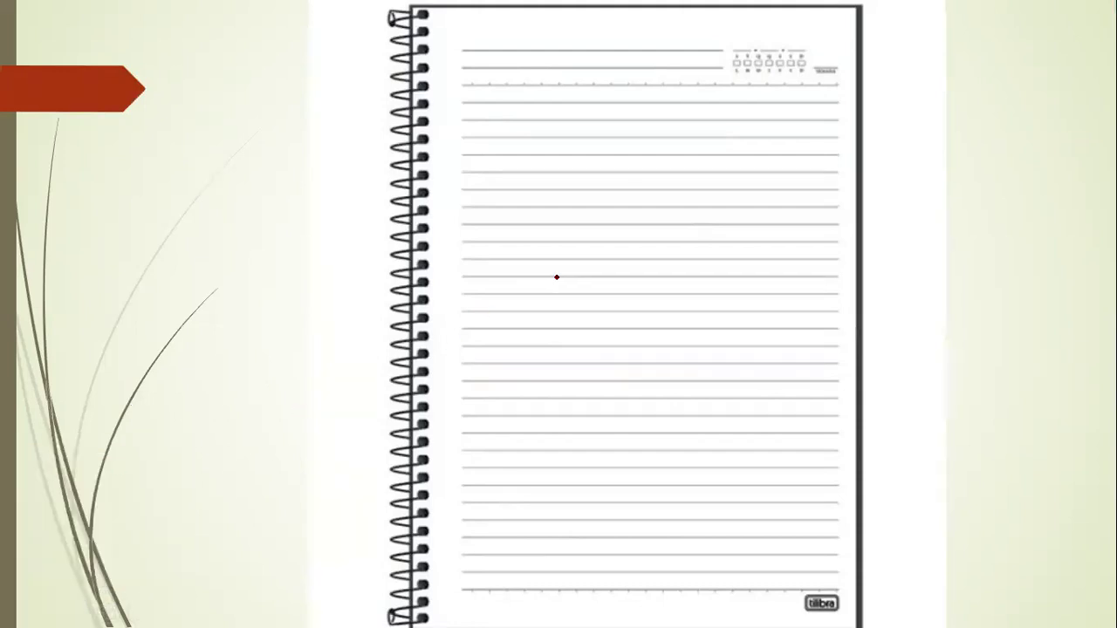
pyautogui.moveTo(542, 120); pyautogui.dragTo(767, 122)
pyautogui.moveTo(540, 138); pyautogui.dragTo(767, 137)
pyautogui.moveTo(536, 157); pyautogui.dragTo(767, 154)
pyautogui.moveTo(536, 172); pyautogui.dragTo(777, 173)
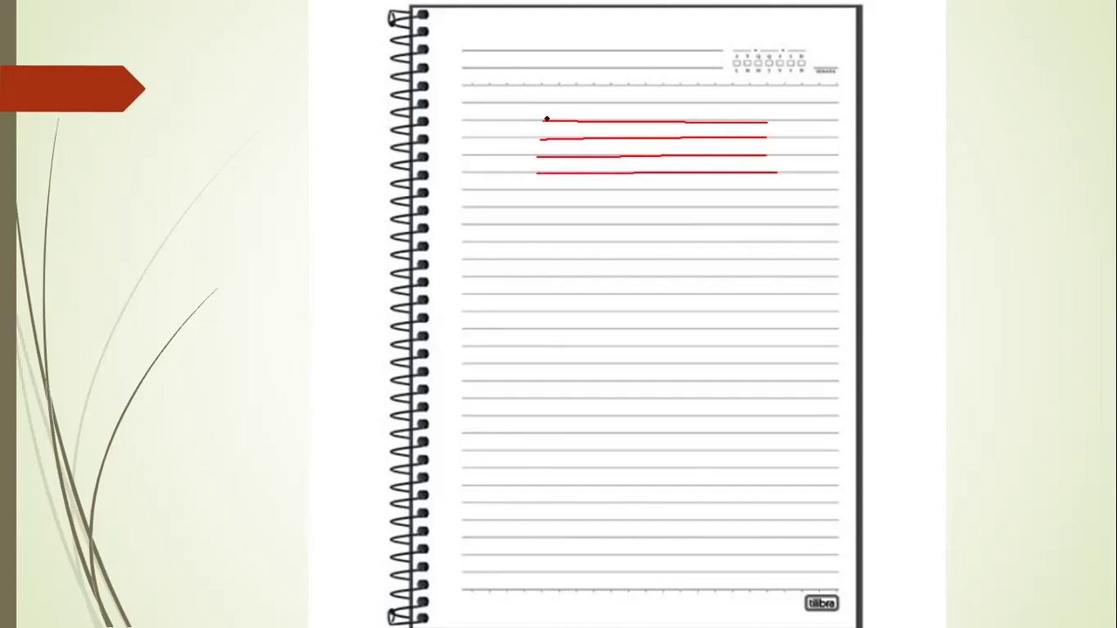
# - Draw five vertical red column lines crossing the horizontal lines
pyautogui.moveTo(547, 121); pyautogui.dragTo(549, 244)
pyautogui.moveTo(583, 122); pyautogui.dragTo(584, 237)
pyautogui.moveTo(612, 121); pyautogui.dragTo(615, 239)
pyautogui.moveTo(681, 123); pyautogui.dragTo(681, 240)
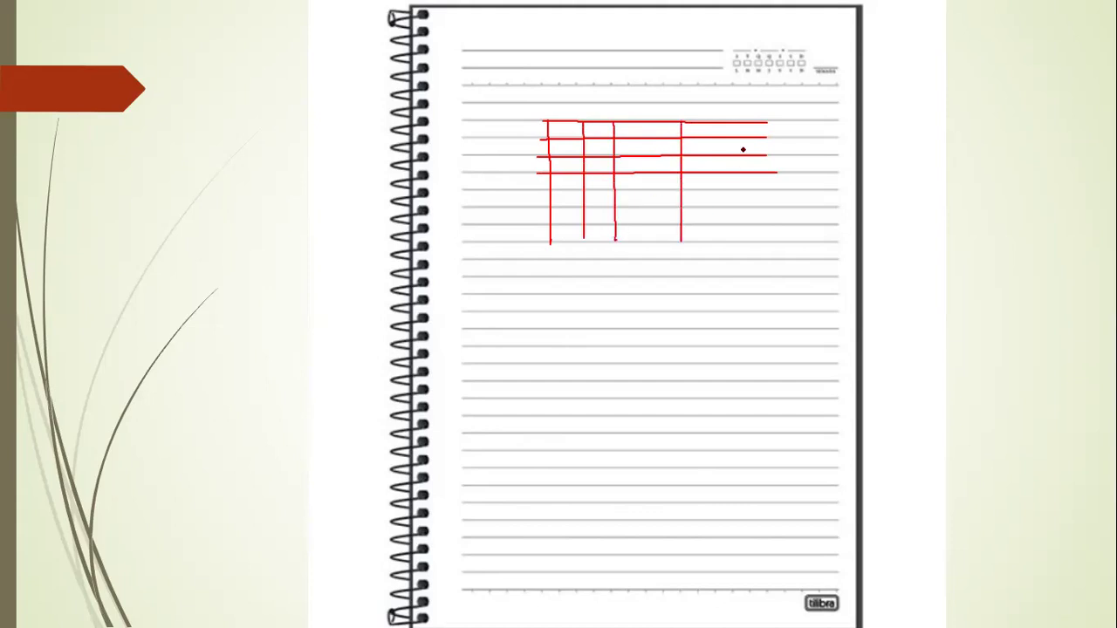
pyautogui.moveTo(737, 121); pyautogui.dragTo(737, 247)
# - Add four more red row lines below, down to the bottom of the grid
pyautogui.moveTo(529, 188); pyautogui.dragTo(769, 192)
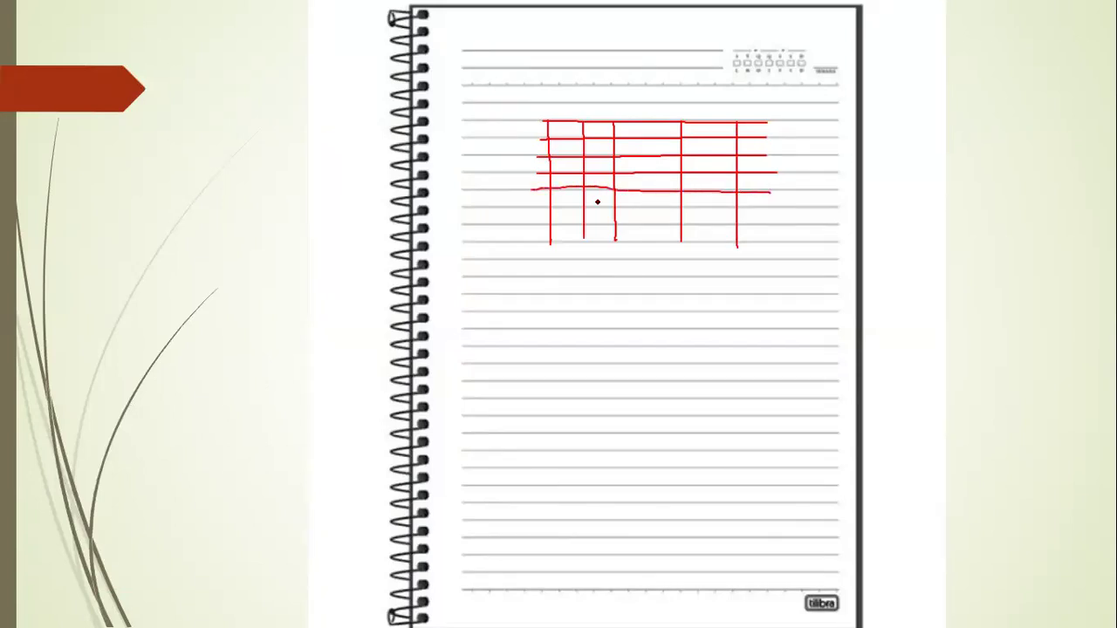
pyautogui.moveTo(531, 205); pyautogui.dragTo(746, 207)
pyautogui.moveTo(540, 223); pyautogui.dragTo(759, 224)
pyautogui.moveTo(539, 241); pyautogui.dragTo(765, 242)
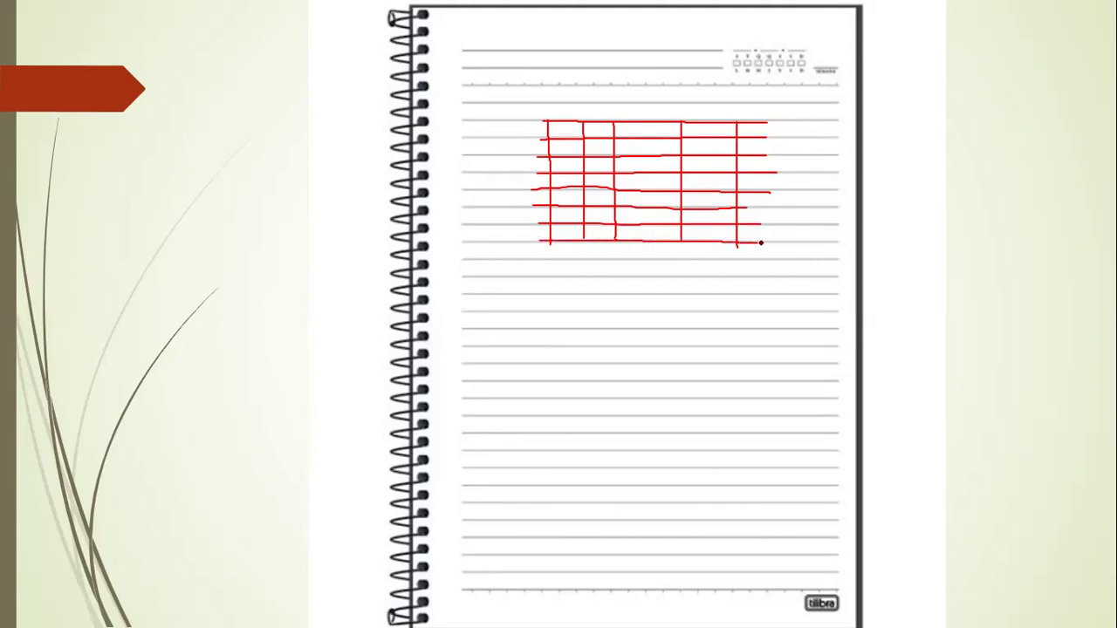
# - Extend the five column lines further down and begin a column letter above the grid
pyautogui.moveTo(585, 239); pyautogui.dragTo(587, 291)
pyautogui.moveTo(548, 225); pyautogui.dragTo(548, 283)
pyautogui.moveTo(615, 245); pyautogui.dragTo(612, 281)
pyautogui.moveTo(680, 228); pyautogui.dragTo(676, 286)
pyautogui.moveTo(737, 239); pyautogui.dragTo(731, 280)
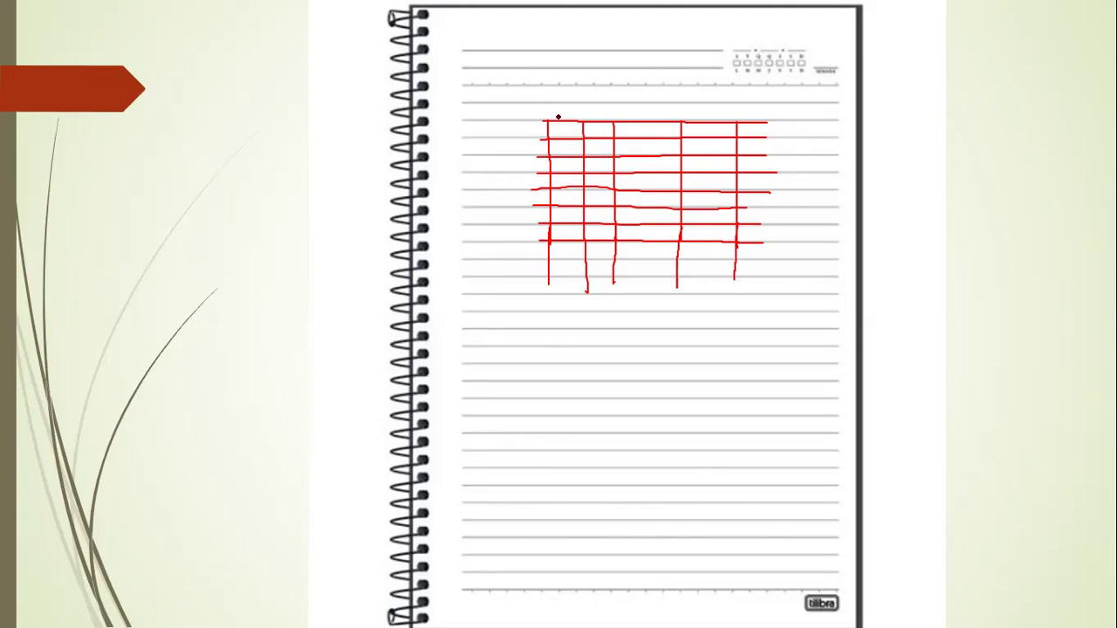
pyautogui.moveTo(558, 117); pyautogui.dragTo(763, 114)
# - Number the grid rows, then switch to green ink and write 4 in B3 and 3 in E2
pyautogui.moveTo(527, 125); pyautogui.dragTo(536, 155)
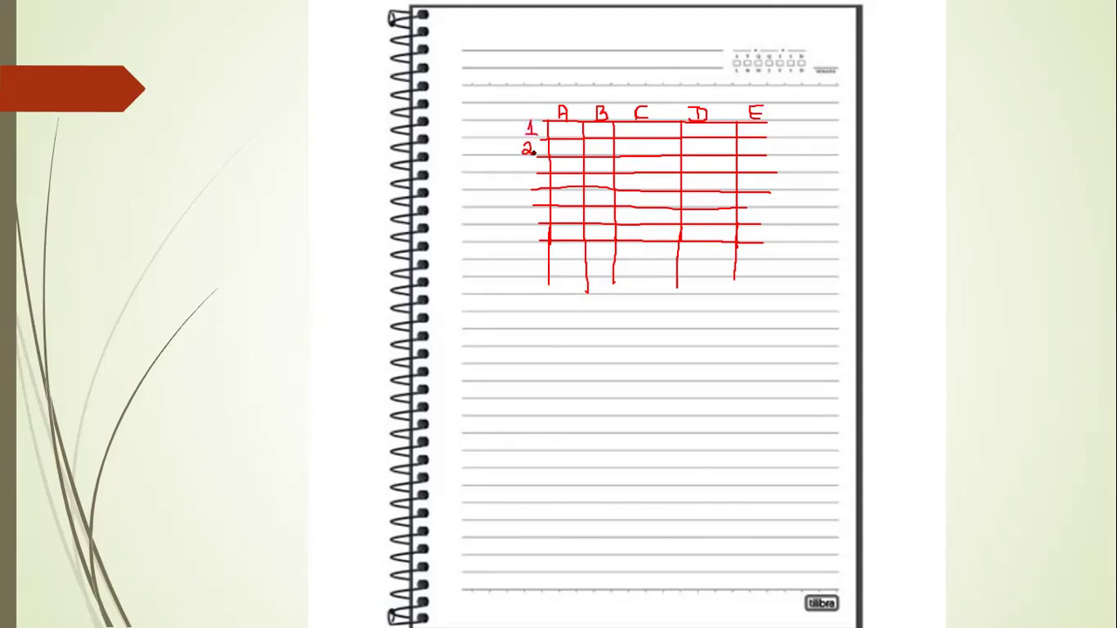
pyautogui.moveTo(524, 162)
pyautogui.mouseDown()
pyautogui.moveTo(535, 188)
pyautogui.moveTo(523, 220)
pyautogui.mouseUp()
pyautogui.click(77, 610)
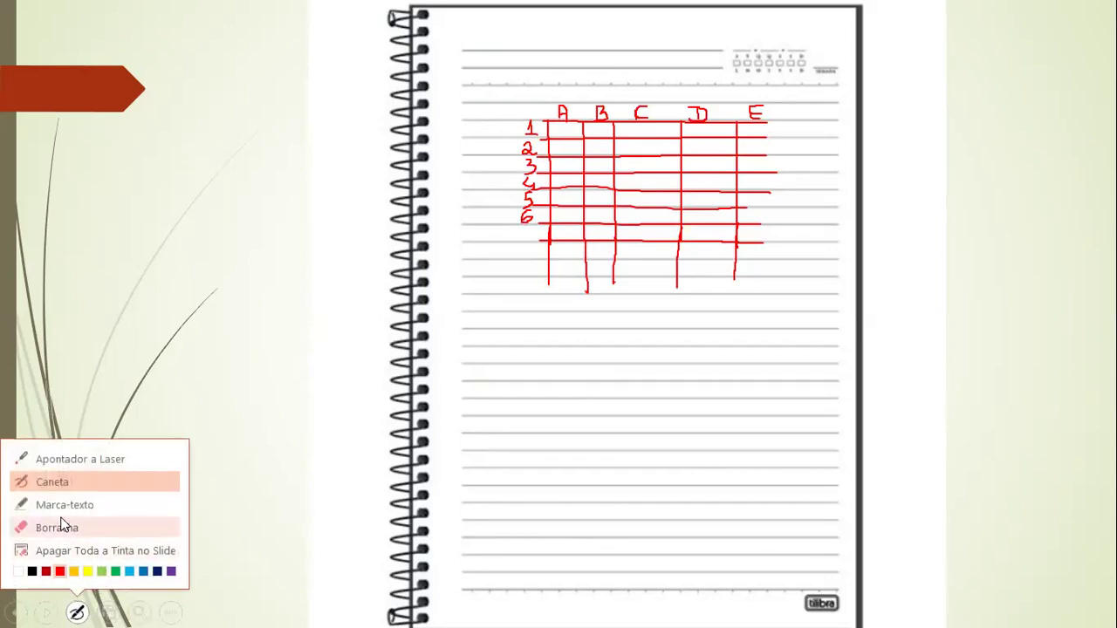
pyautogui.click(103, 572)
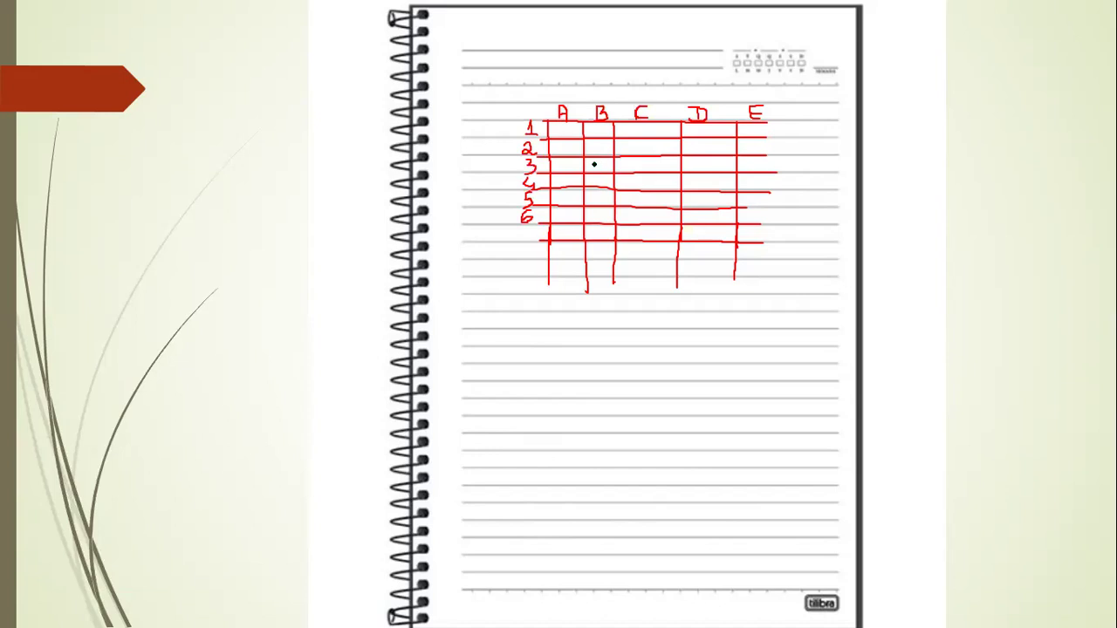
pyautogui.moveTo(593, 159); pyautogui.dragTo(595, 171)
pyautogui.moveTo(745, 144)
pyautogui.mouseDown()
pyautogui.moveTo(739, 155)
pyautogui.moveTo(752, 155)
pyautogui.mouseUp()
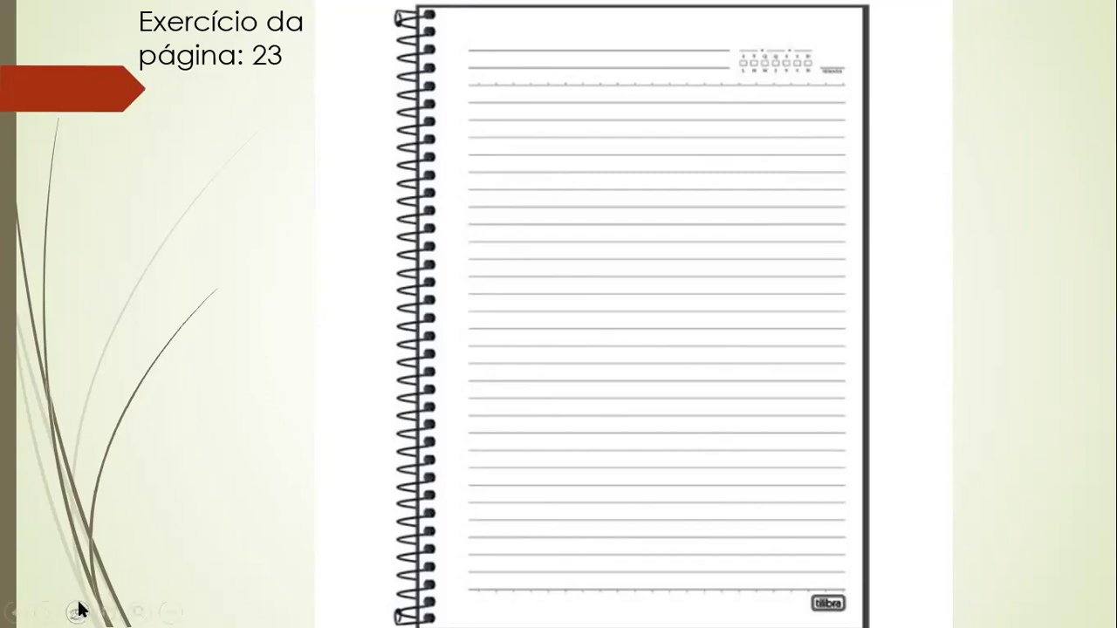
# - Pick the Caneta pen with red ink and draw five horizontal row lines
pyautogui.click(77, 613)
pyautogui.click(52, 484)
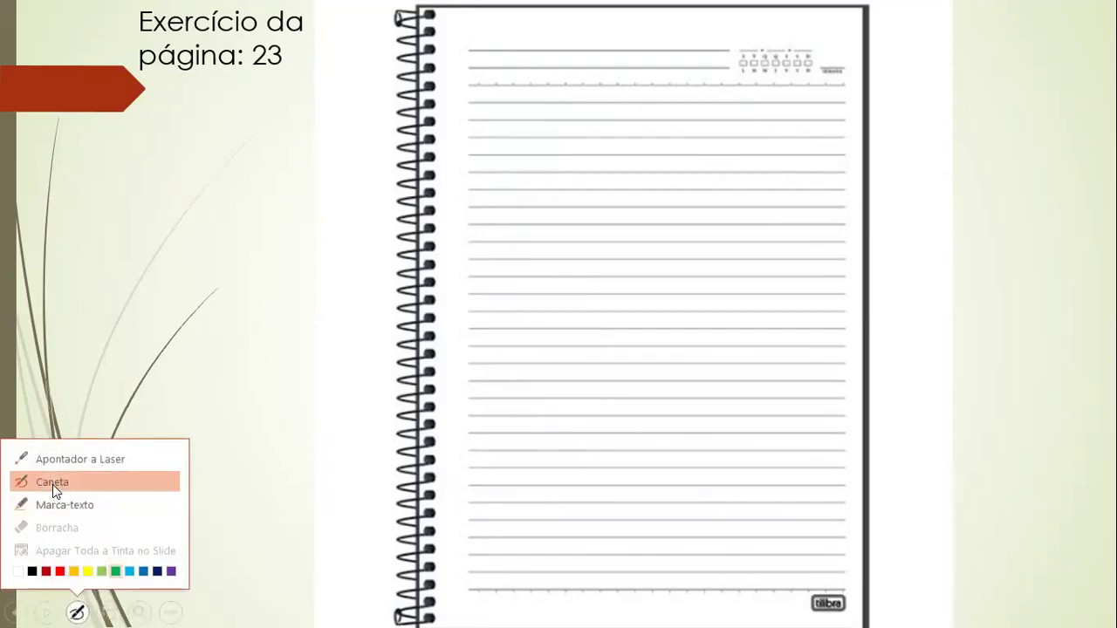
pyautogui.click(76, 613)
pyautogui.click(53, 573)
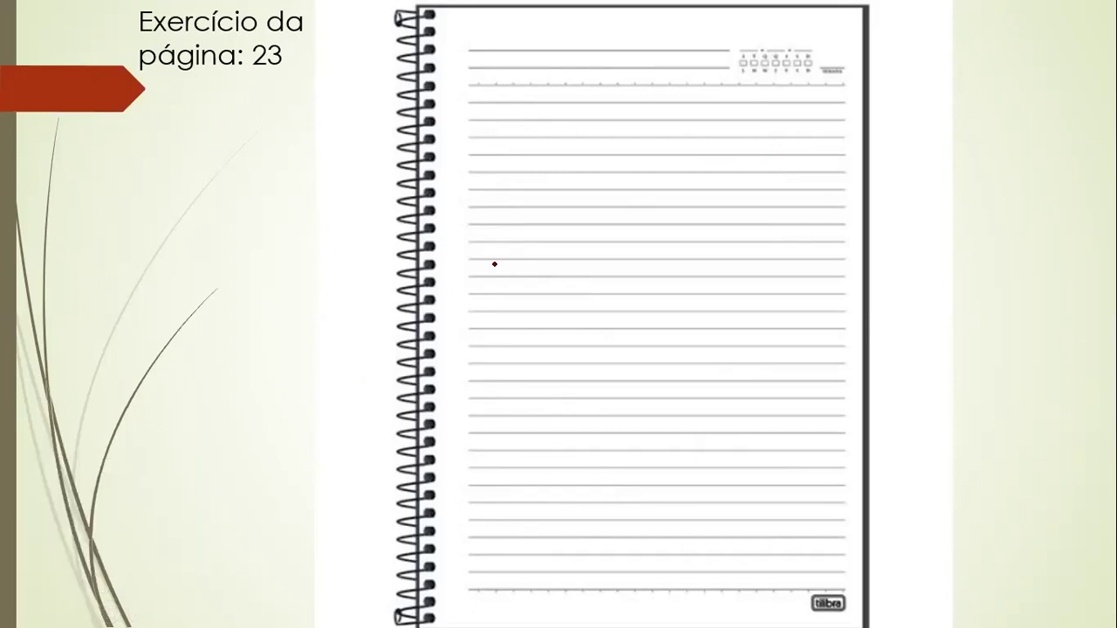
pyautogui.moveTo(506, 120); pyautogui.dragTo(772, 127)
pyautogui.moveTo(515, 140); pyautogui.dragTo(769, 140)
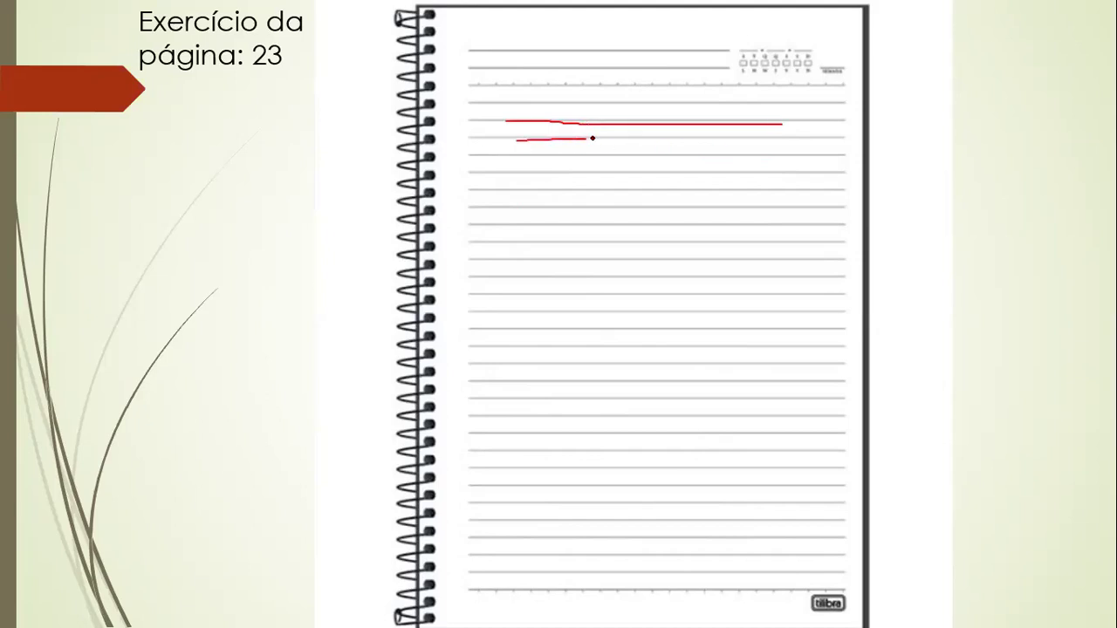
pyautogui.moveTo(517, 158); pyautogui.dragTo(772, 156)
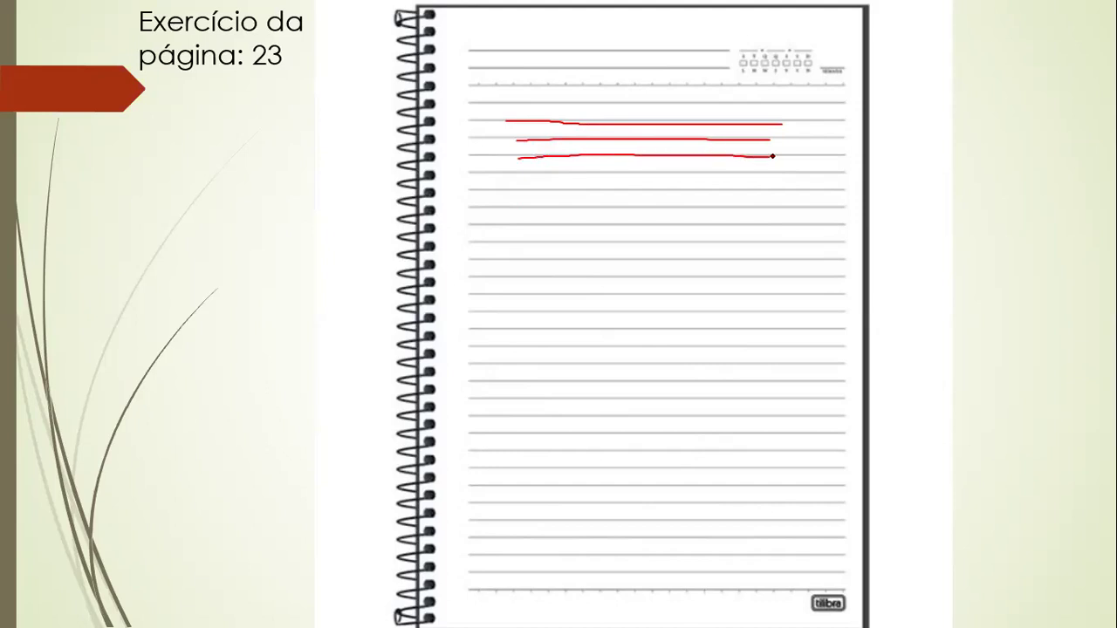
pyautogui.moveTo(516, 175); pyautogui.dragTo(752, 168)
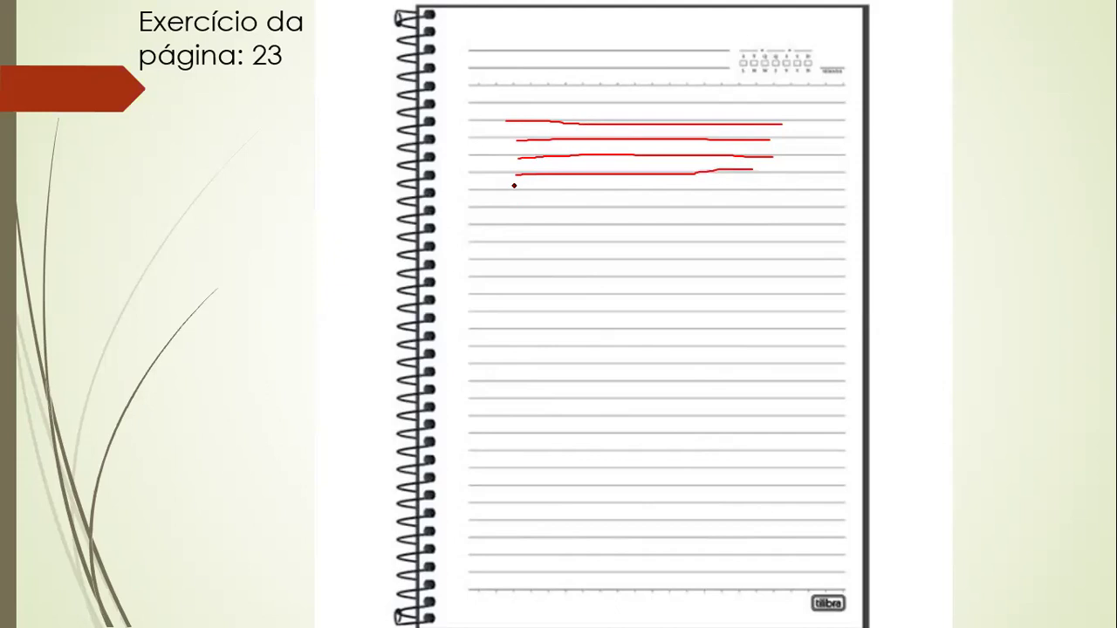
pyautogui.moveTo(514, 189); pyautogui.dragTo(747, 187)
# - Draw three vertical column lines crossing the five rows
pyautogui.moveTo(533, 108); pyautogui.dragTo(540, 224)
pyautogui.moveTo(565, 107); pyautogui.dragTo(571, 227)
pyautogui.moveTo(599, 120); pyautogui.dragTo(608, 230)
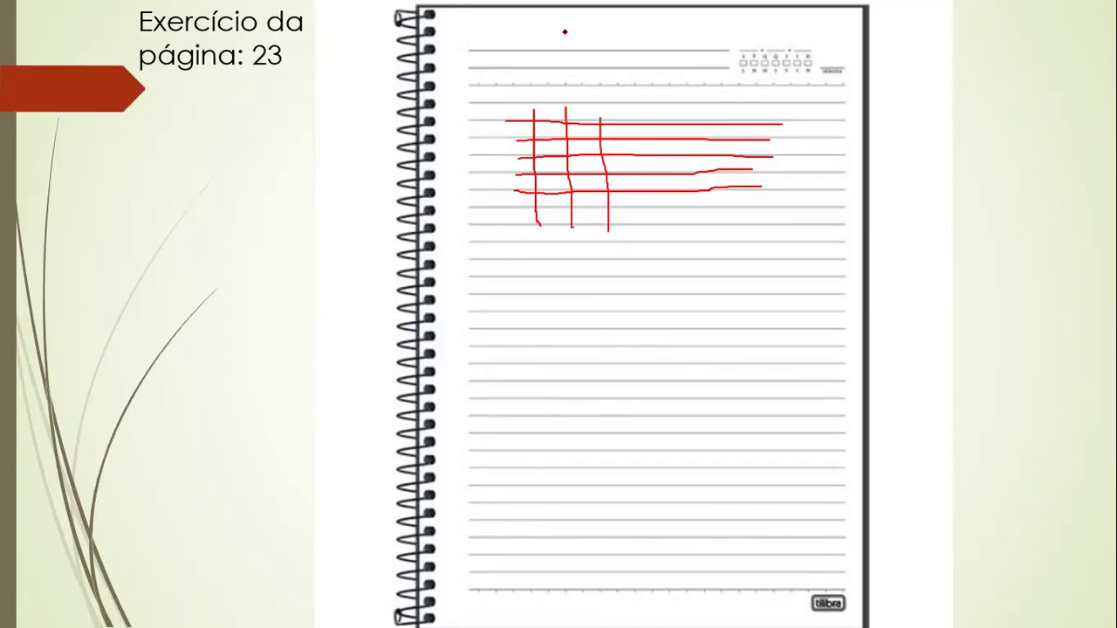
pyautogui.hotkey('alt', 'Tab')
# - Clear every red row and column stroke with the Borracha eraser, then advance to 'Exercício da página: 27'
pyautogui.click(80, 611)
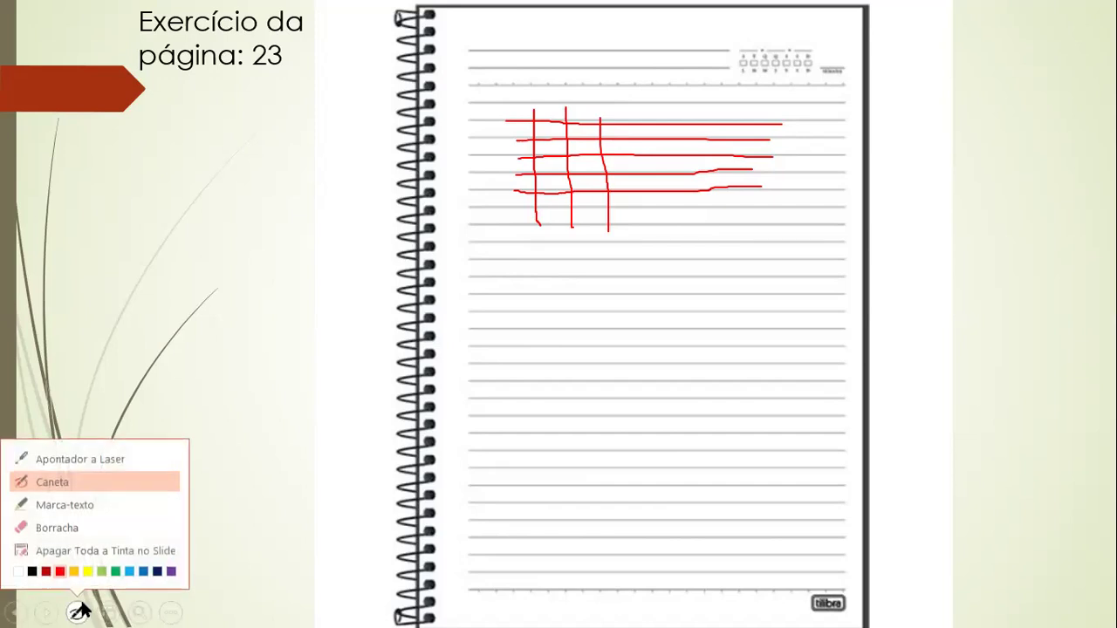
pyautogui.click(66, 529)
pyautogui.click(602, 155)
pyautogui.click(576, 122)
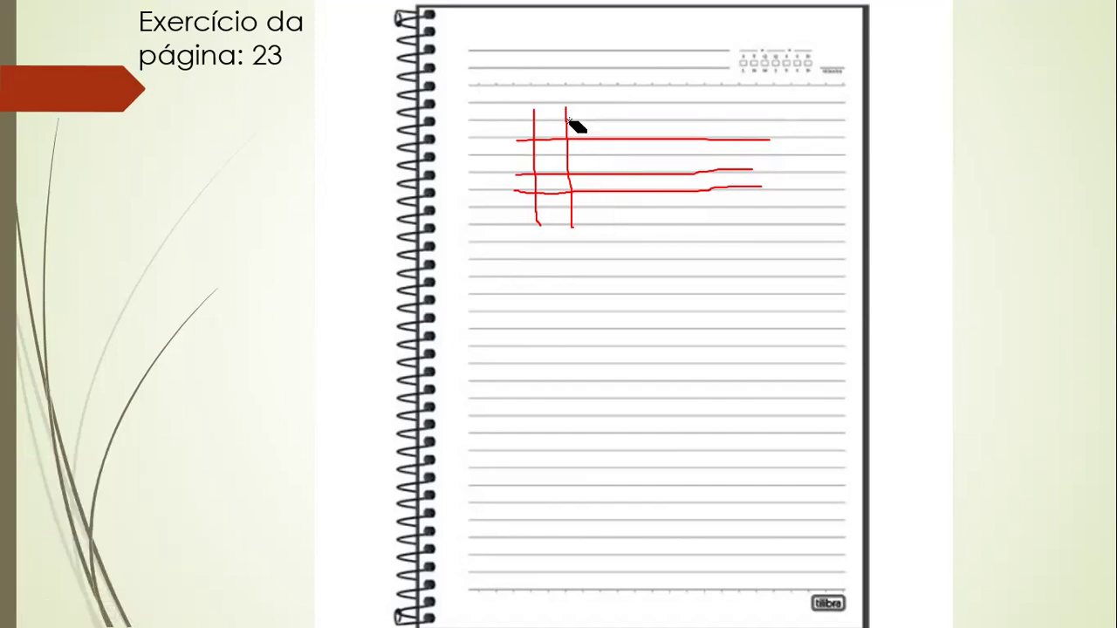
pyautogui.click(536, 120)
pyautogui.click(567, 129)
pyautogui.click(569, 140)
pyautogui.click(569, 173)
pyautogui.click(572, 190)
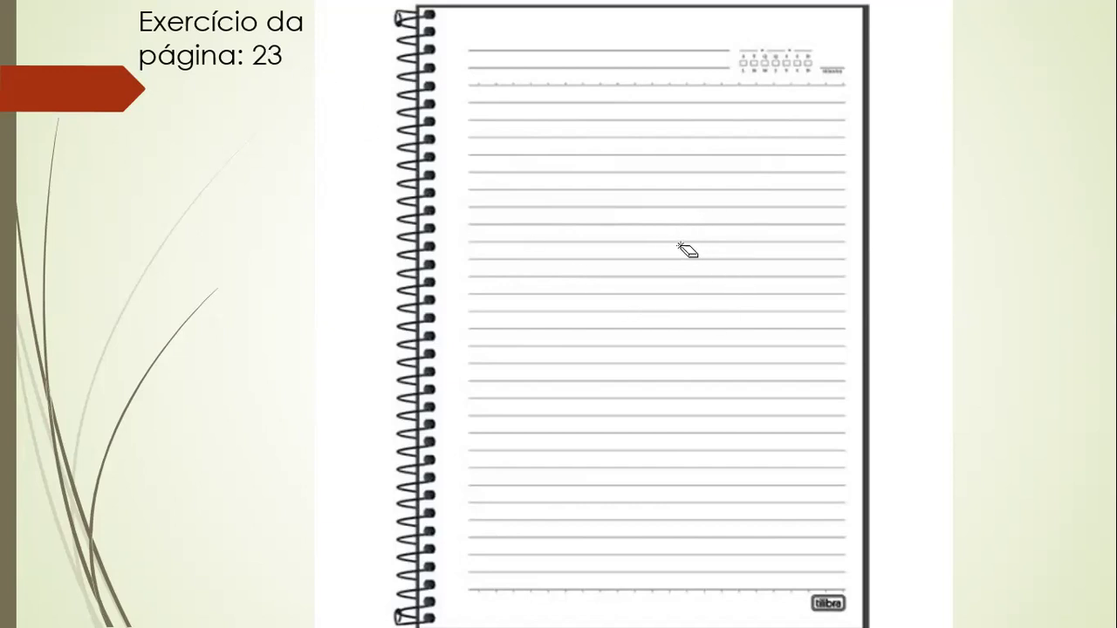
pyautogui.press('Right')
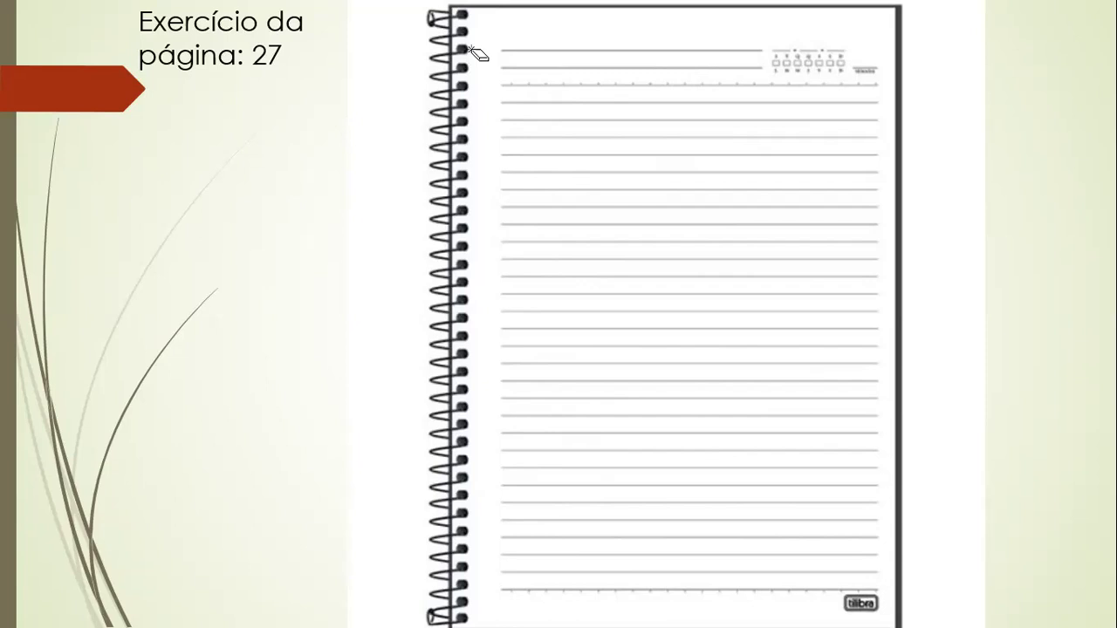
# - Scroll the handout PDF to page 27's Tabela de Compras example with the =B4*C4 formula
pyautogui.scroll(-5, 606, 364)
pyautogui.scroll(-5, 606, 363)
pyautogui.scroll(-5, 602, 360)
pyautogui.scroll(-5, 595, 352)
pyautogui.scroll(-3, 595, 351)
pyautogui.scroll(-2, 590, 357)
pyautogui.scroll(-4, 590, 357)
pyautogui.scroll(-5, 584, 342)
pyautogui.scroll(-2, 584, 342)
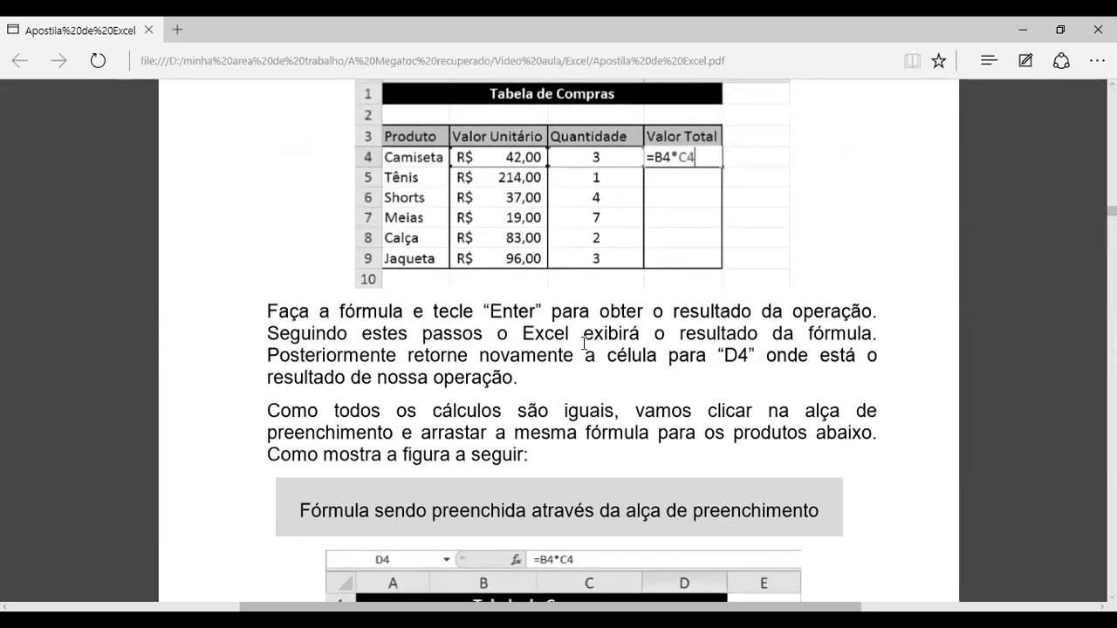
pyautogui.scroll(2, 583, 342)
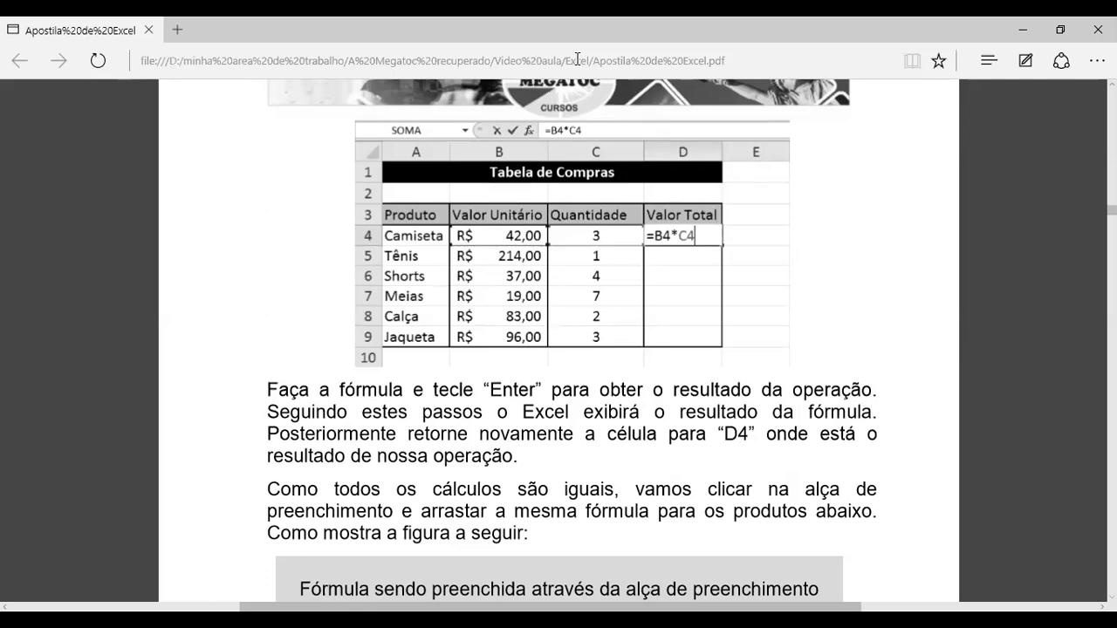
pyautogui.hotkey('alt', 'Tab')
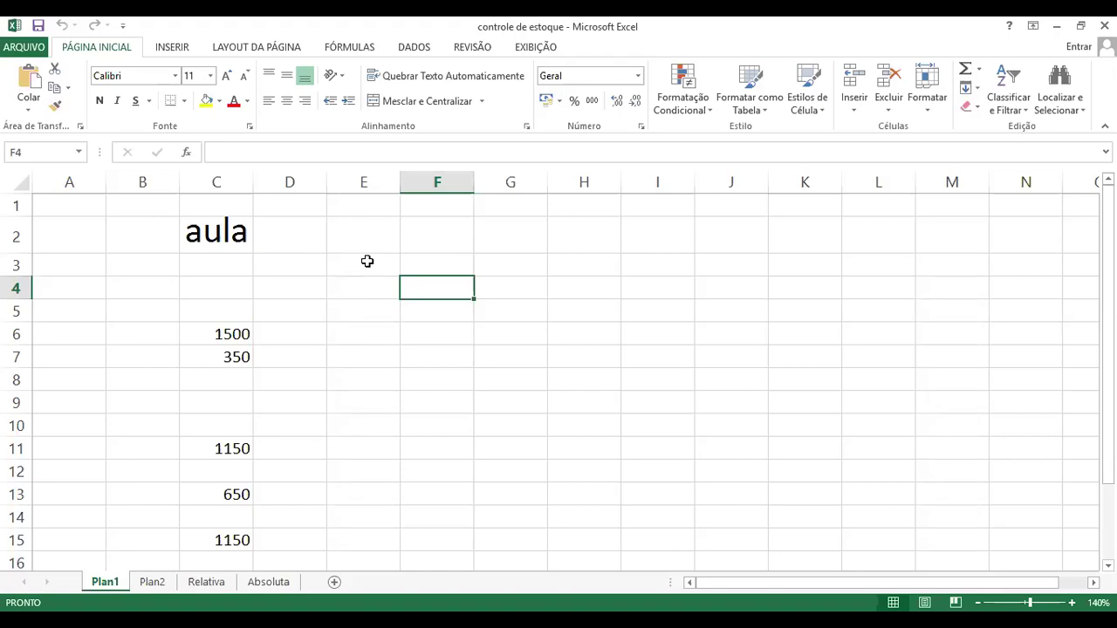
# - Give the 'aula' heading in C2 a yellow fill and 36-point font size
pyautogui.click(217, 236)
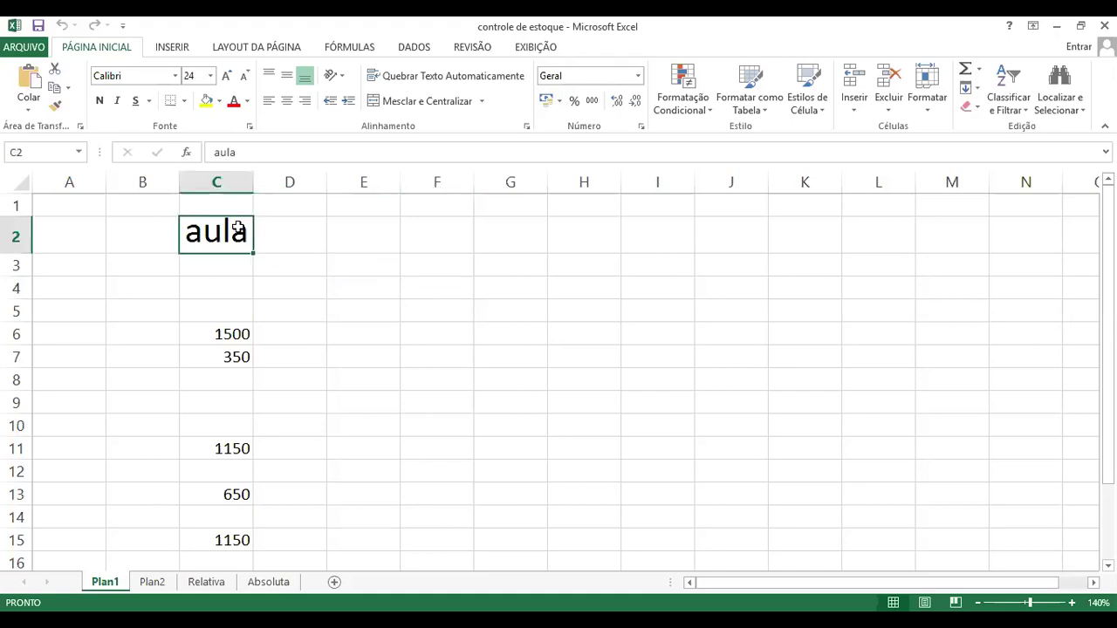
pyautogui.click(206, 102)
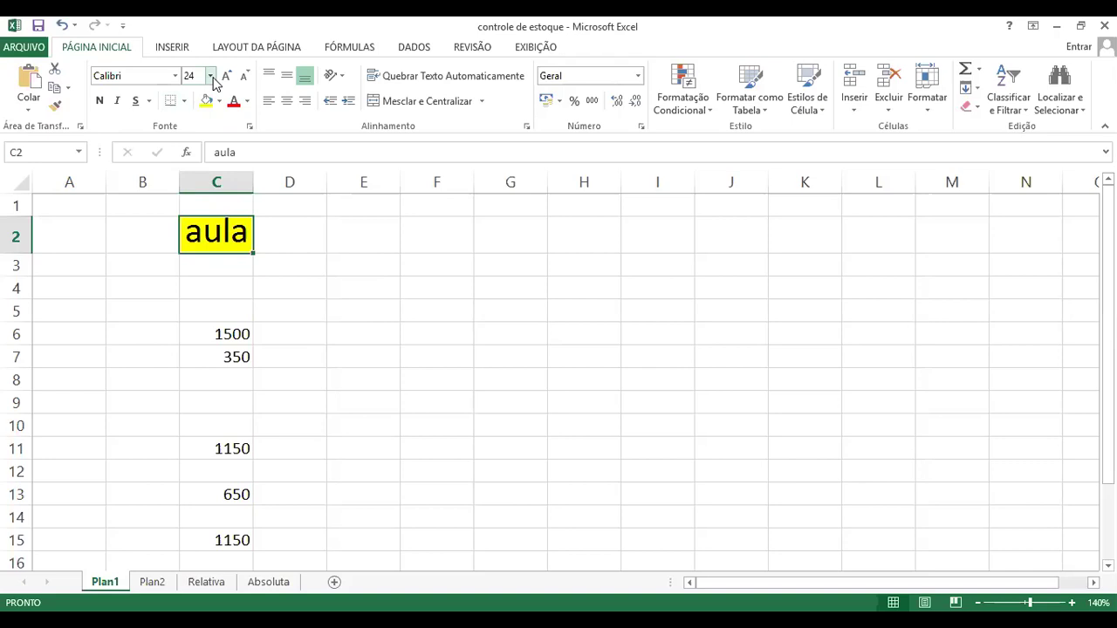
pyautogui.click(211, 76)
pyautogui.click(190, 295)
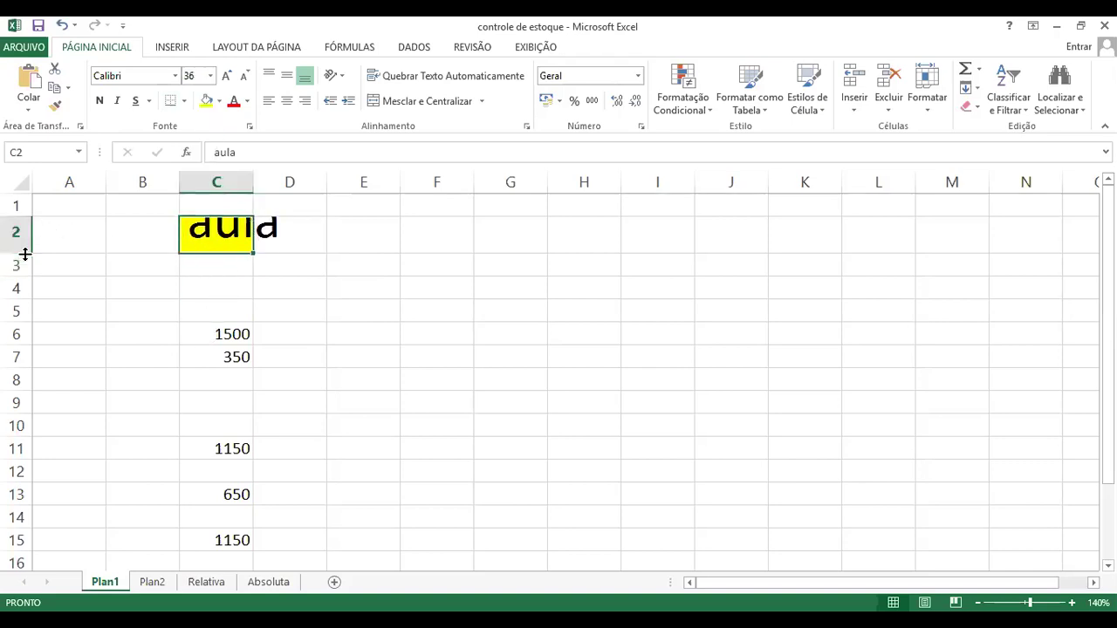
# - Make row 2 taller and widen column C so the large heading fits
pyautogui.moveTo(24, 253); pyautogui.dragTo(26, 297)
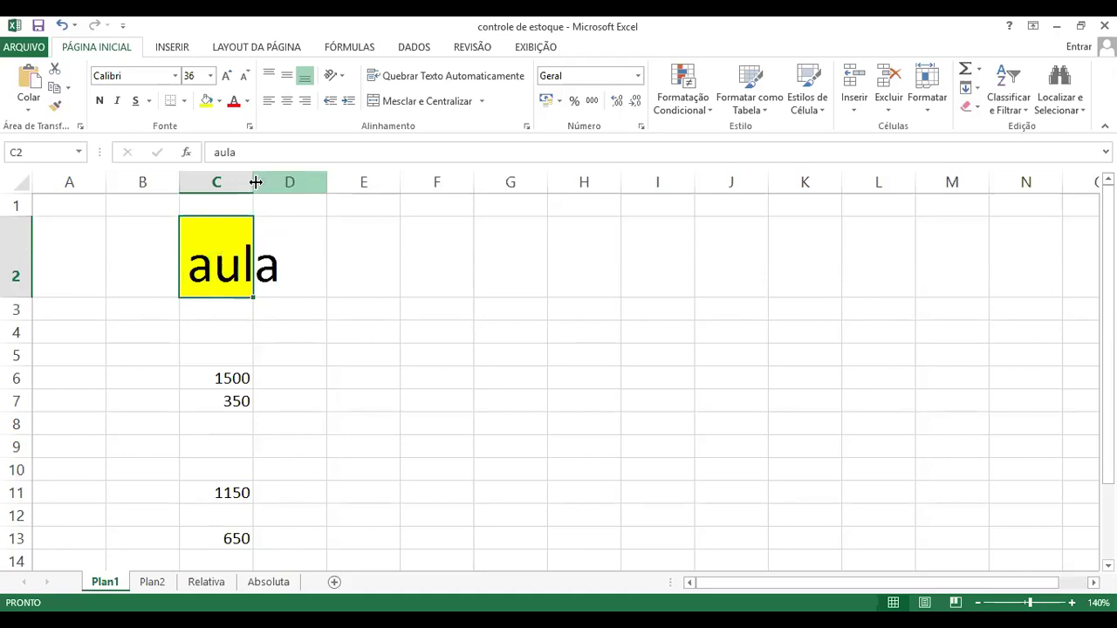
pyautogui.moveTo(254, 181); pyautogui.dragTo(329, 181)
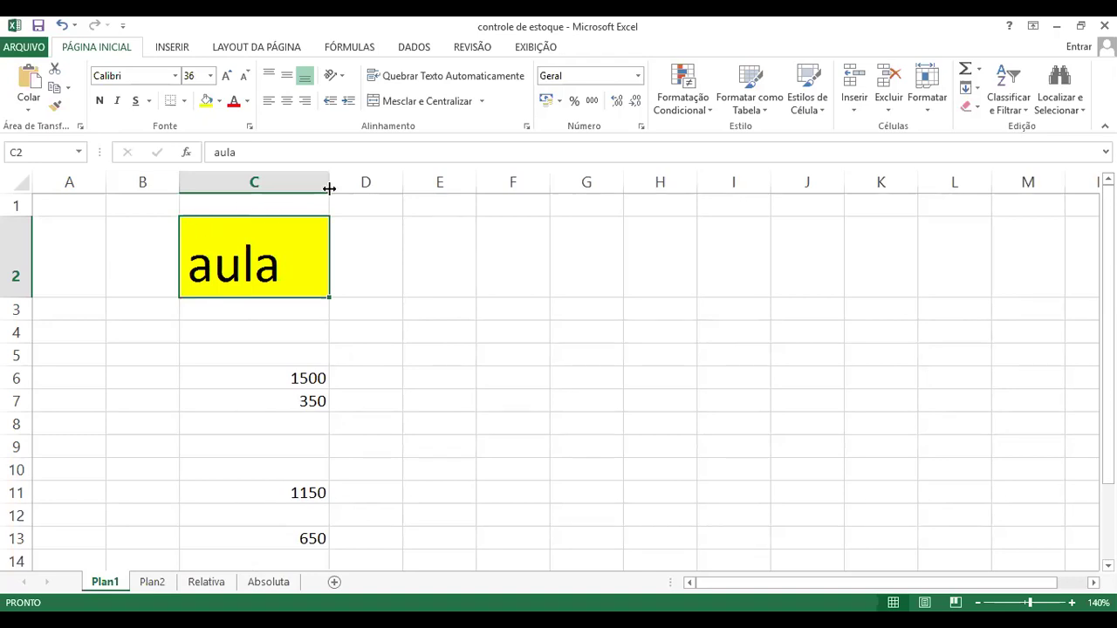
pyautogui.moveTo(329, 188); pyautogui.dragTo(435, 189)
pyautogui.moveTo(17, 298); pyautogui.dragTo(17, 316)
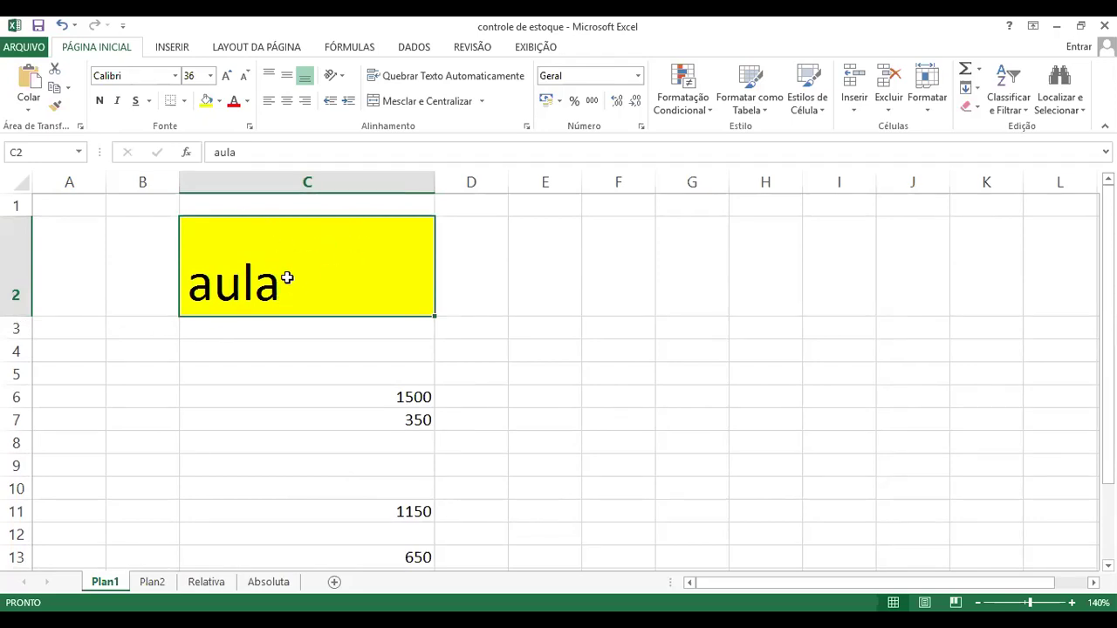
pyautogui.click(406, 397)
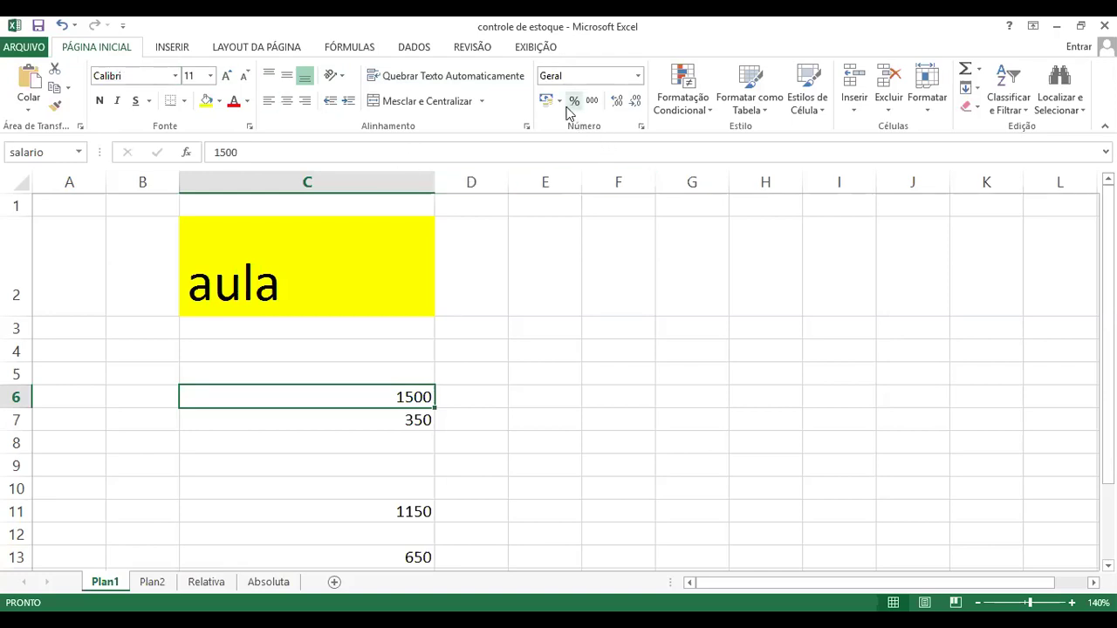
# - Format 1500 in C6 with the thousands separator as 1.500,00, try currency format, then select D2
pyautogui.click(592, 102)
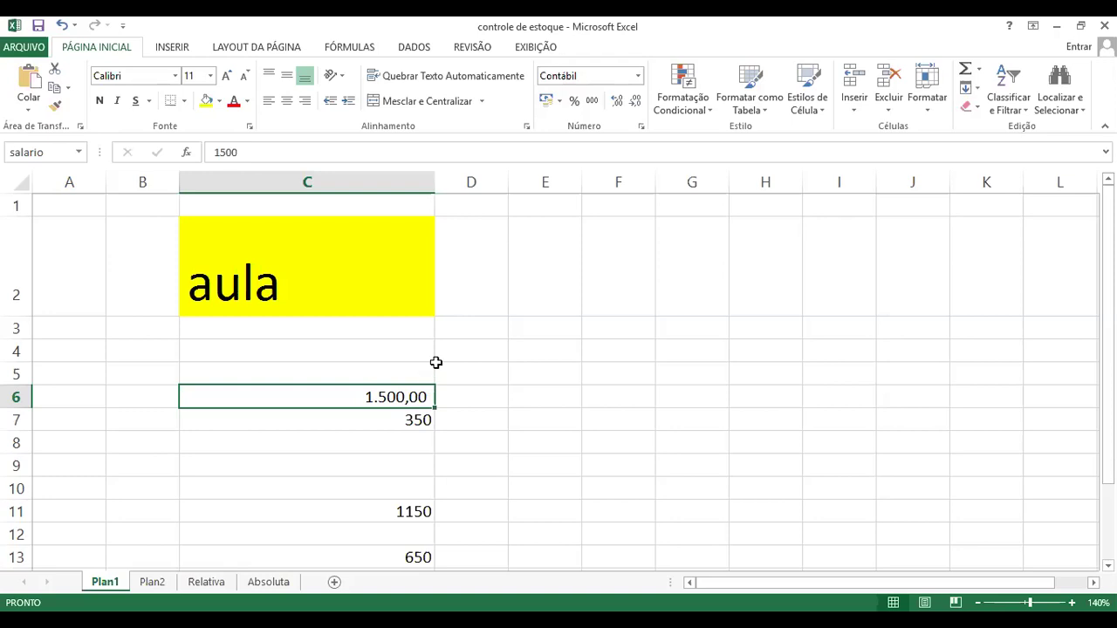
pyautogui.click(547, 100)
pyautogui.click(462, 280)
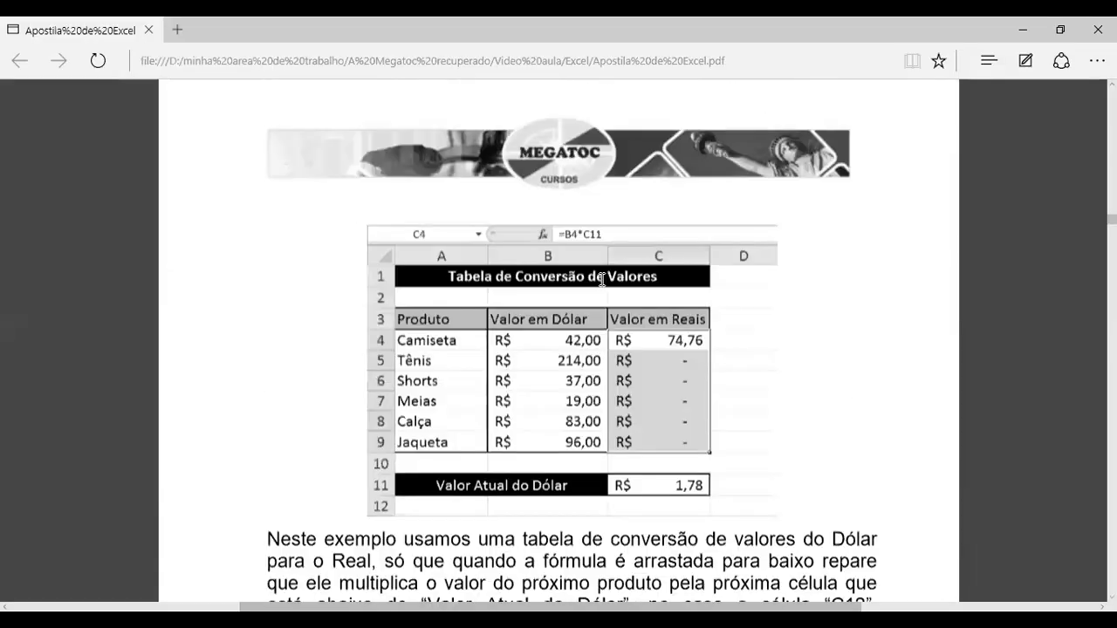
pyautogui.scroll(-7, 598, 284)
pyautogui.scroll(-6, 599, 283)
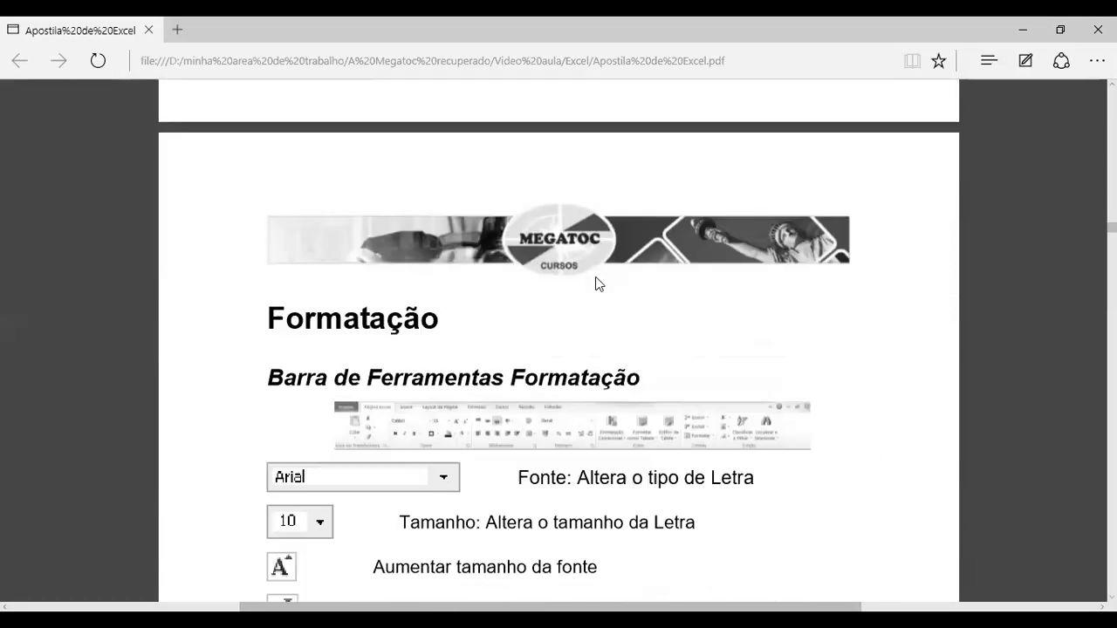
pyautogui.scroll(-7, 599, 283)
pyautogui.scroll(7, 598, 284)
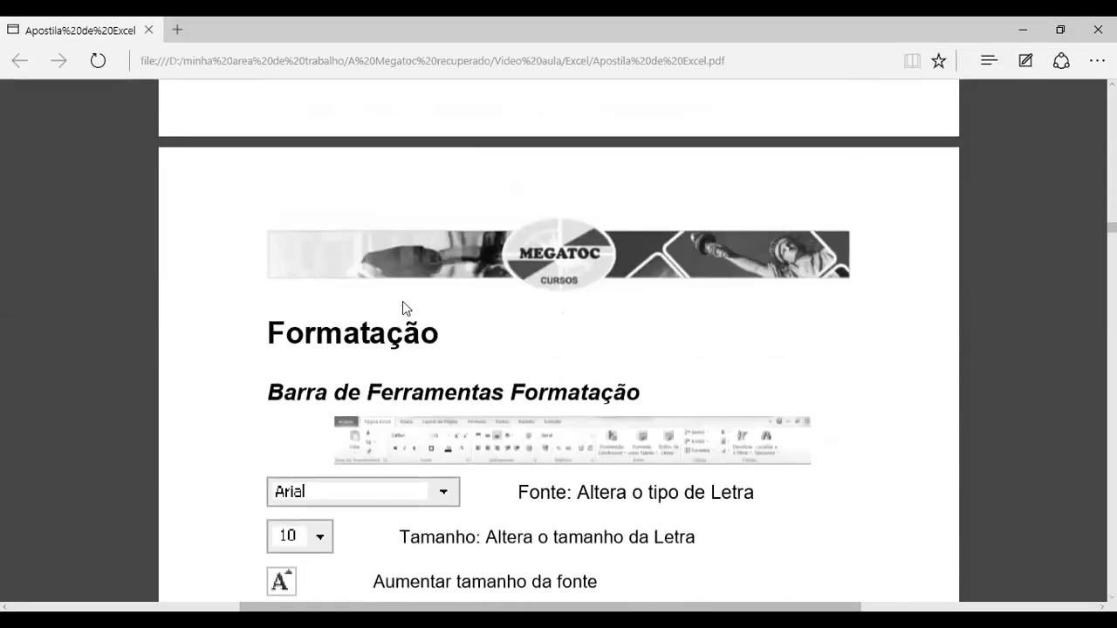
pyautogui.scroll(-3, 404, 305)
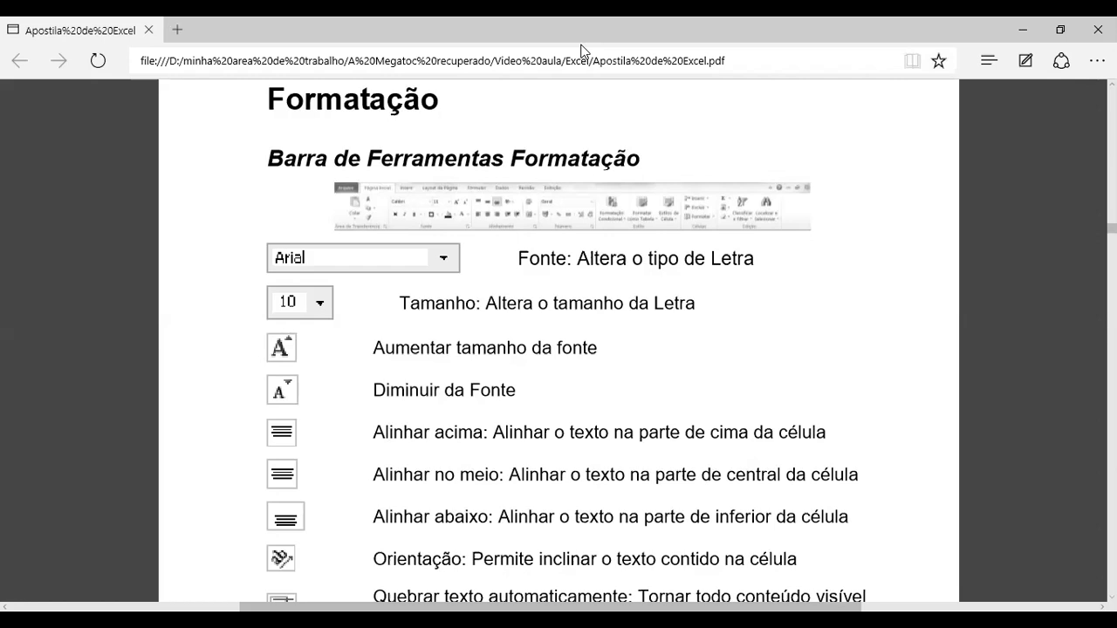
pyautogui.hotkey('alt', 'Tab')
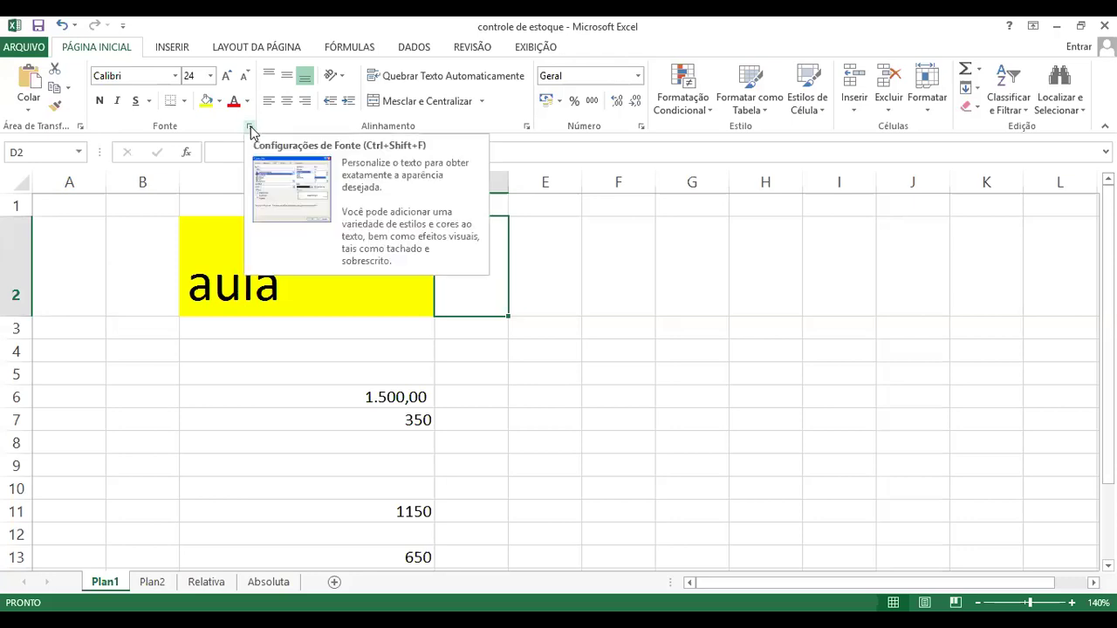
pyautogui.click(251, 129)
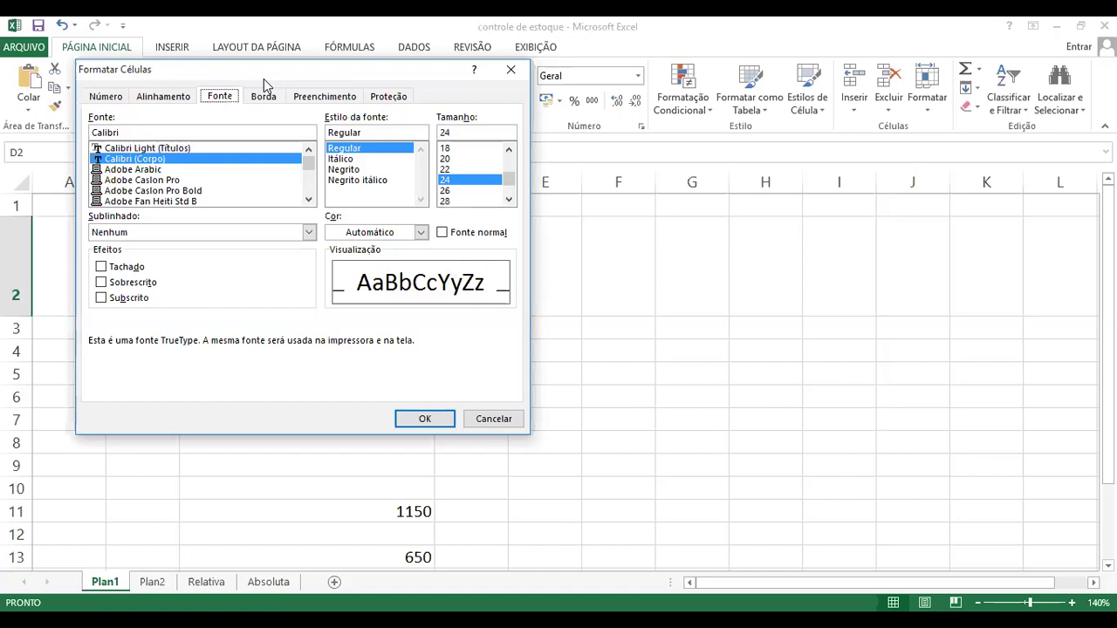
pyautogui.moveTo(262, 78)
pyautogui.mouseDown()
pyautogui.moveTo(741, 175)
pyautogui.moveTo(755, 164)
pyautogui.mouseUp()
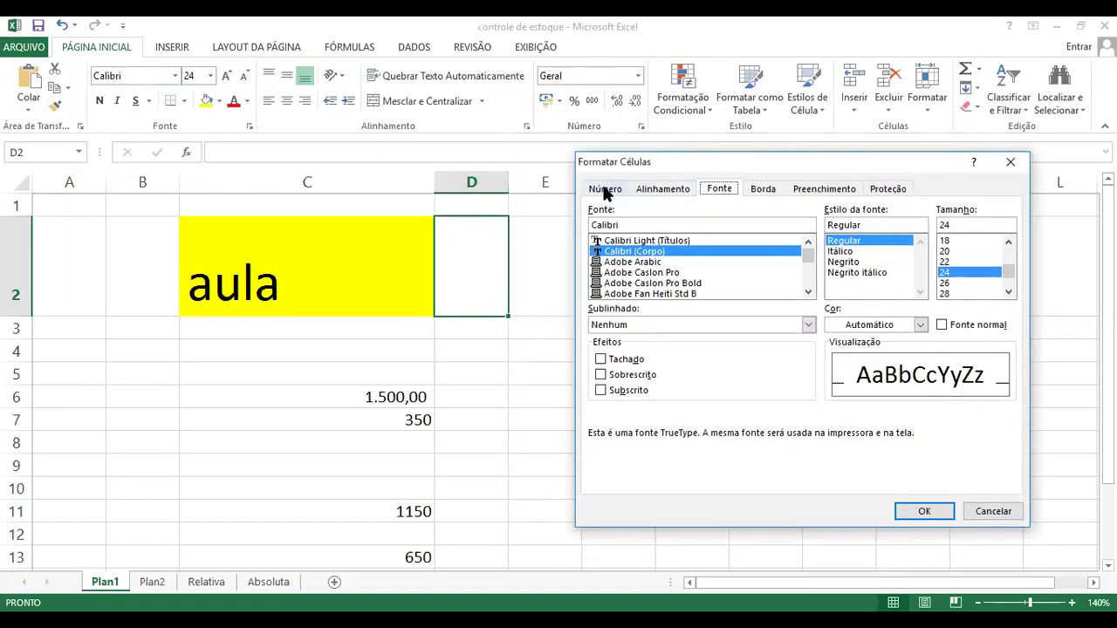
pyautogui.click(604, 189)
pyautogui.click(658, 194)
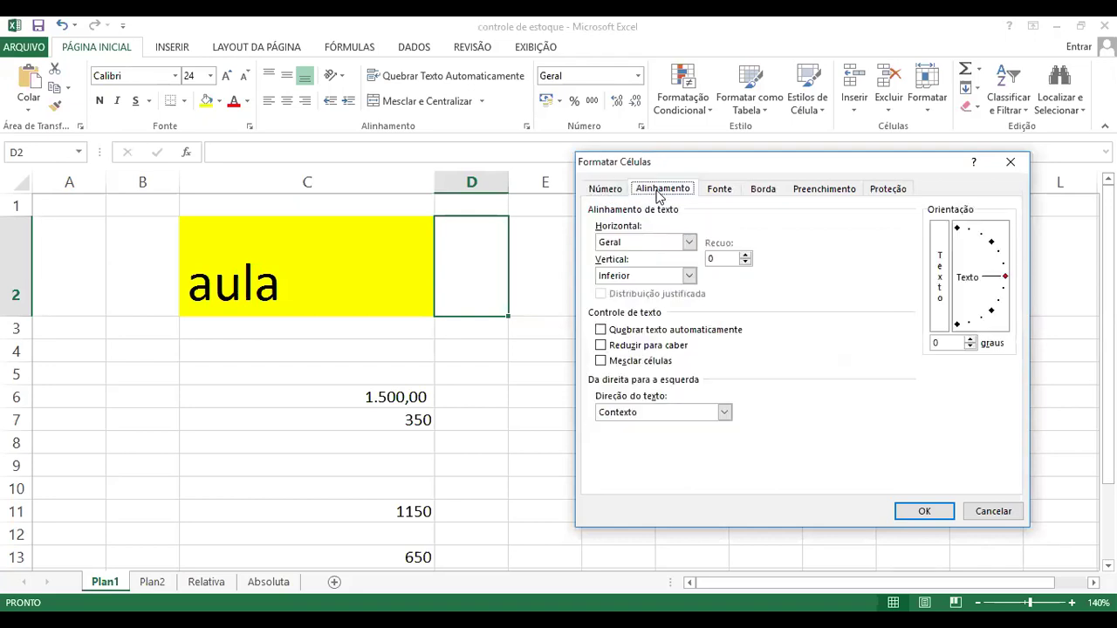
pyautogui.click(603, 190)
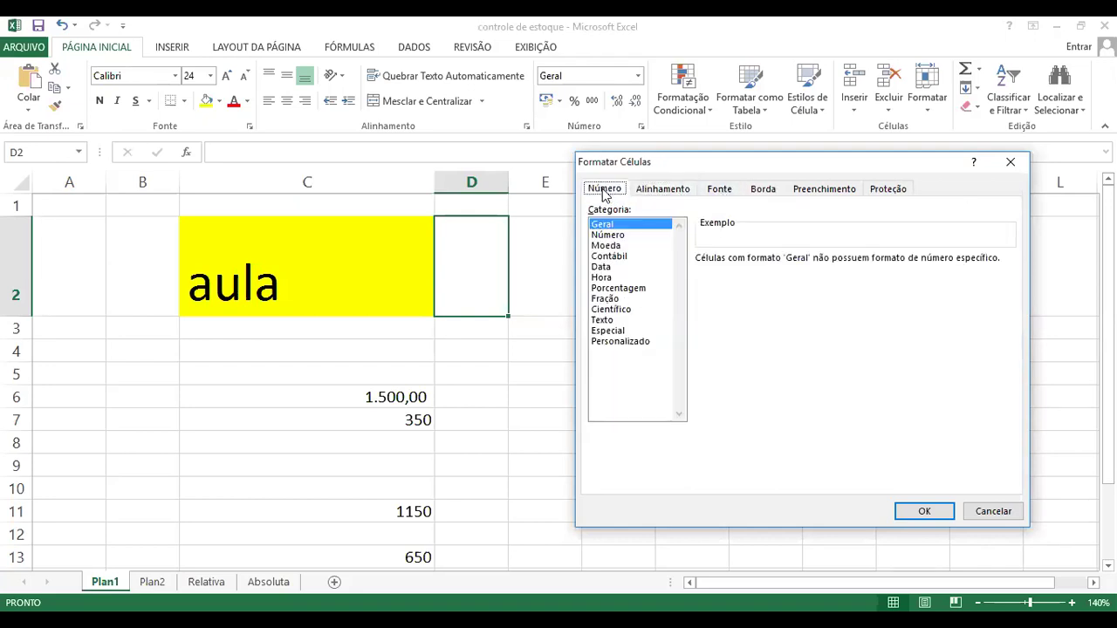
pyautogui.click(664, 192)
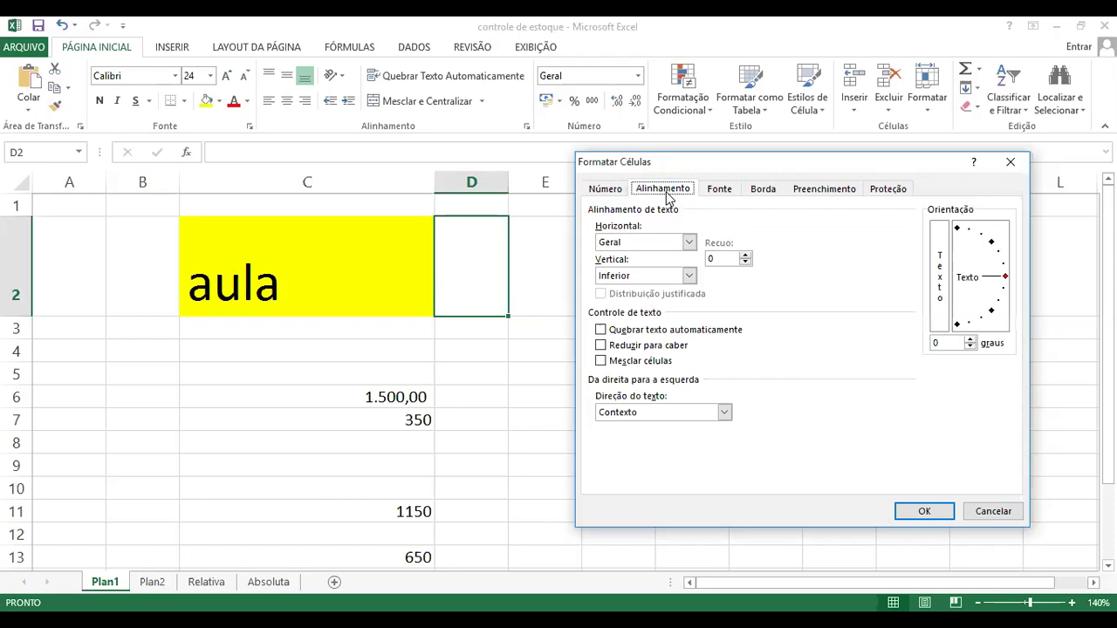
pyautogui.click(718, 190)
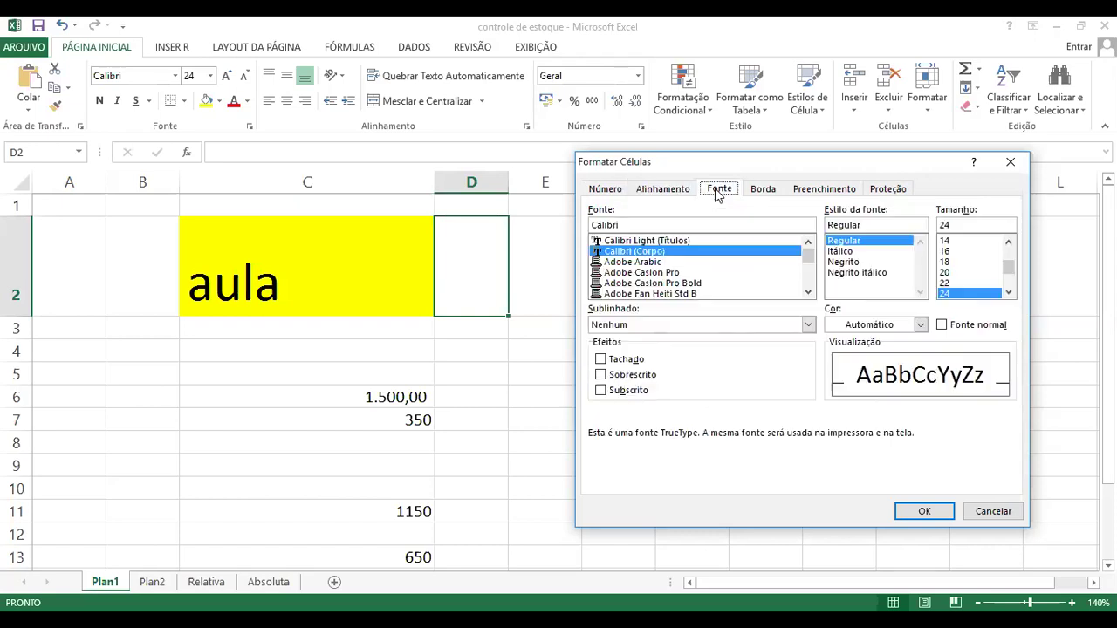
pyautogui.click(762, 191)
pyautogui.click(811, 192)
pyautogui.click(882, 192)
pyautogui.click(719, 189)
pyautogui.click(667, 190)
pyautogui.click(602, 189)
pyautogui.click(676, 188)
pyautogui.click(712, 187)
pyautogui.click(999, 513)
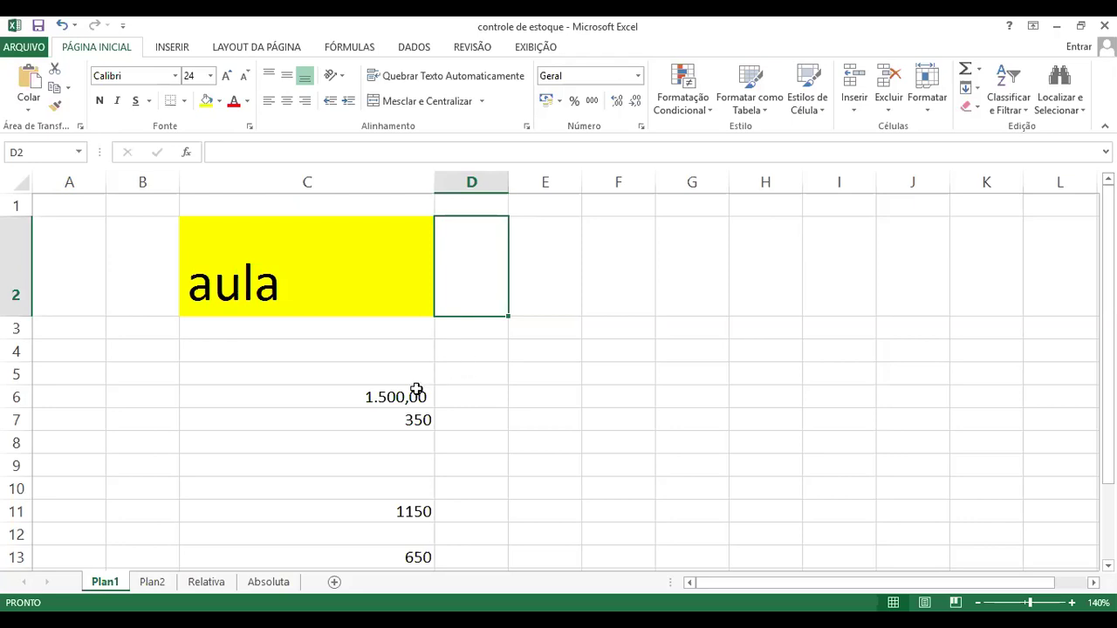
# - On the Relativa sheet, widen column B to about 15,57 and widen column C
pyautogui.click(204, 582)
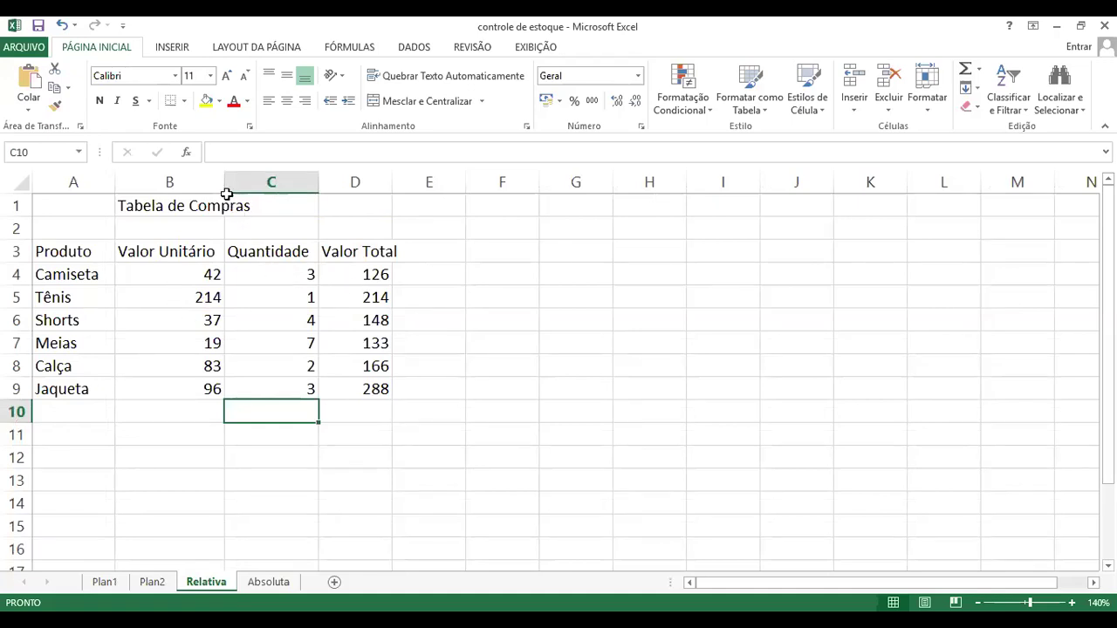
pyautogui.moveTo(226, 182); pyautogui.dragTo(246, 182)
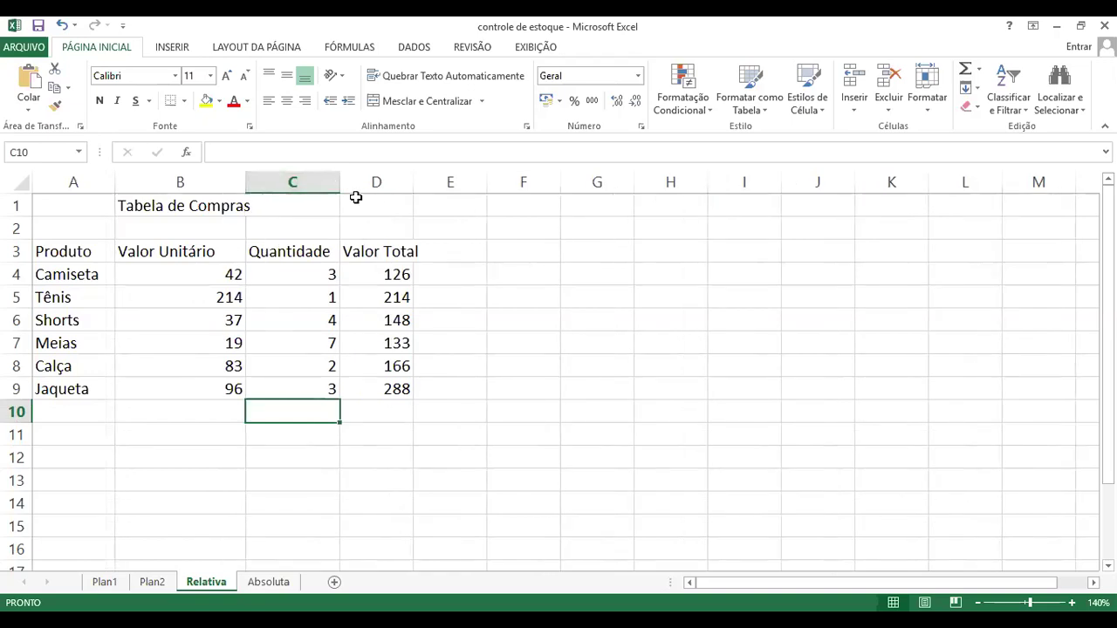
pyautogui.moveTo(356, 197); pyautogui.dragTo(353, 199)
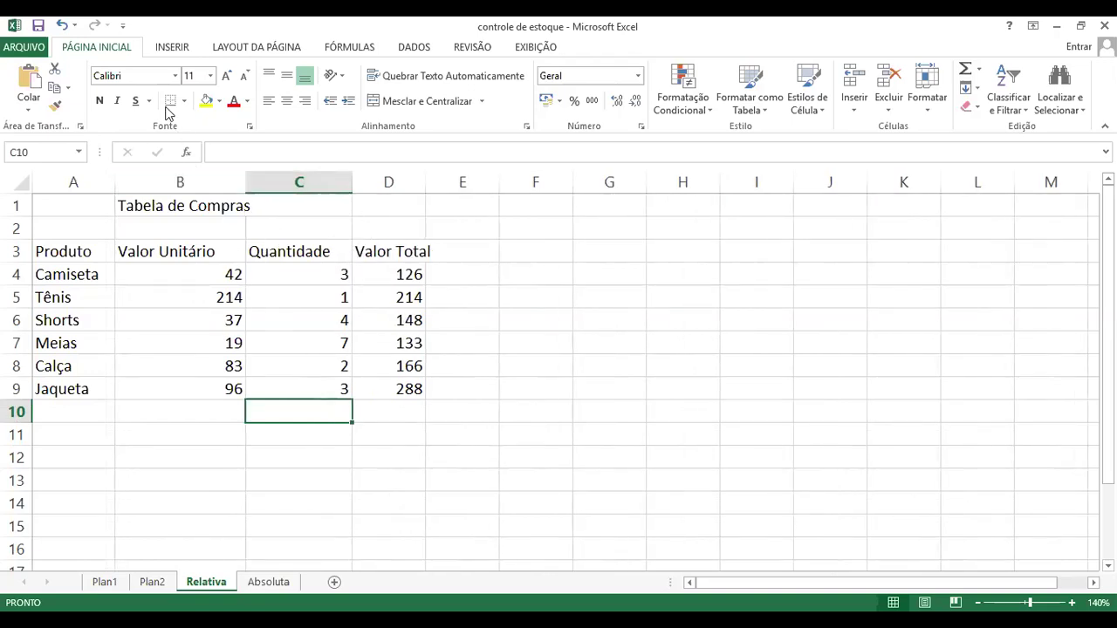
# - Set C10's font to 22-point red in Formatar Células, then enter 'Aula' there
pyautogui.click(251, 130)
pyautogui.moveTo(624, 166); pyautogui.dragTo(622, 145)
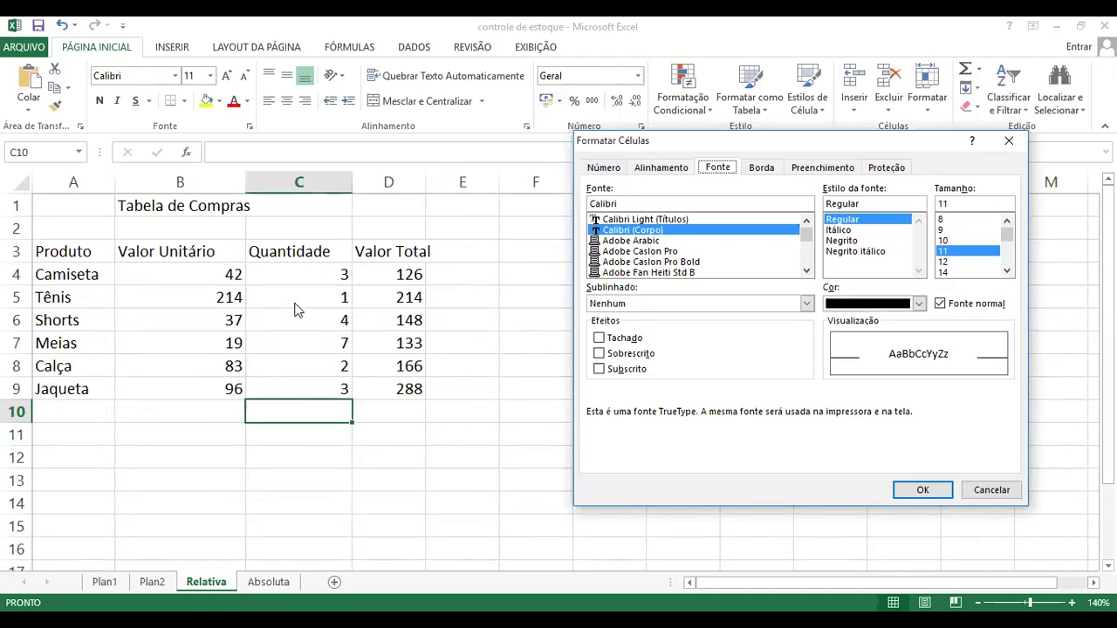
pyautogui.click(1002, 491)
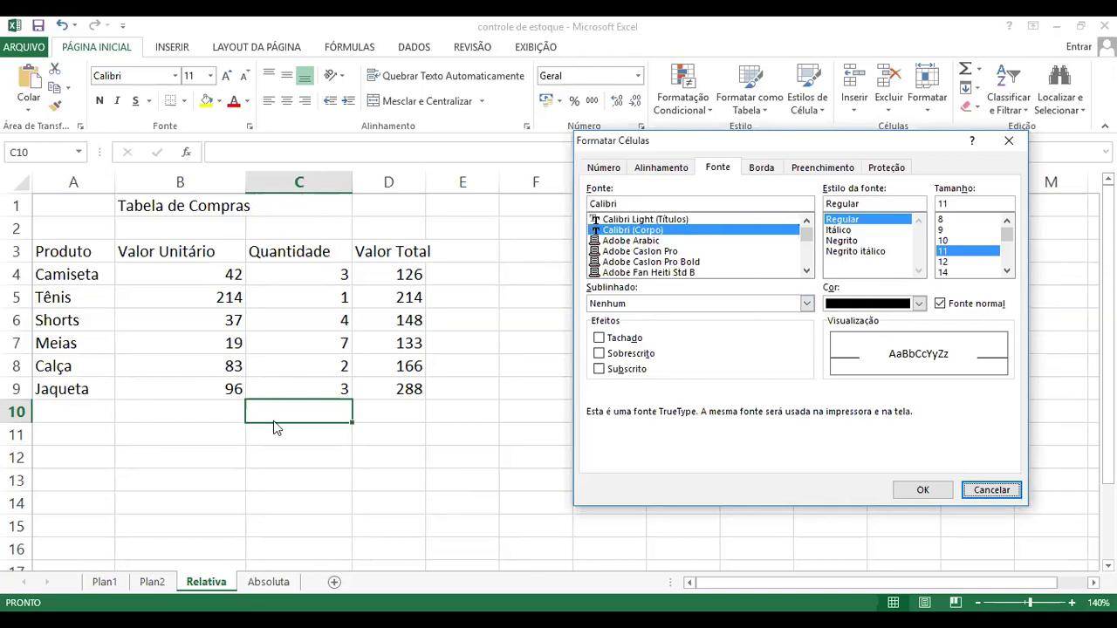
pyautogui.click(1010, 251)
pyautogui.scroll(-1, 1012, 253)
pyautogui.click(960, 230)
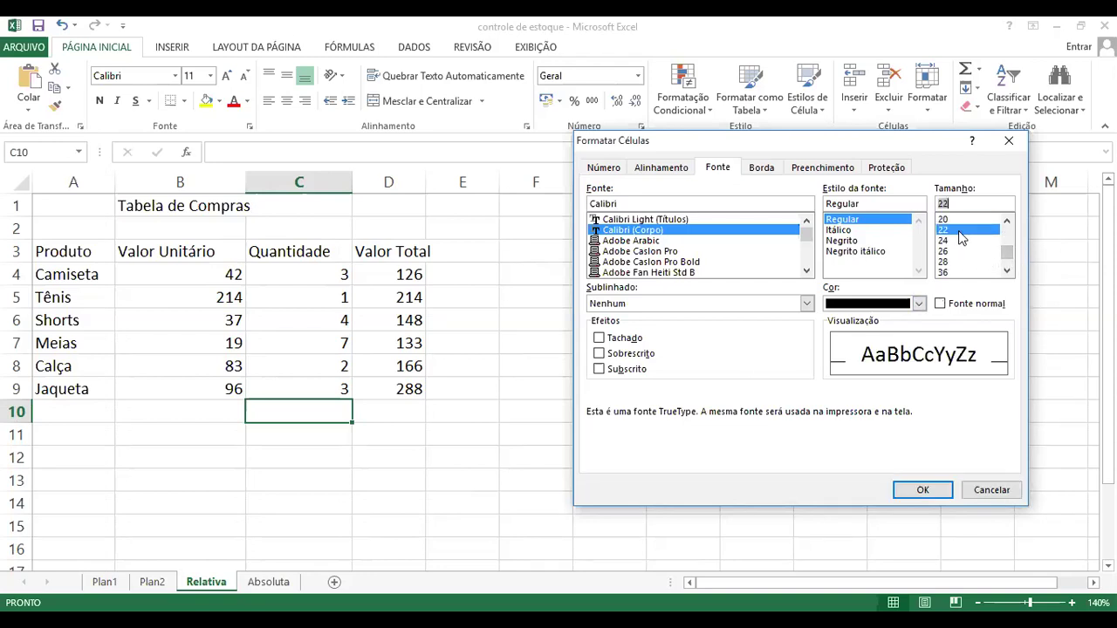
pyautogui.click(919, 304)
pyautogui.click(843, 451)
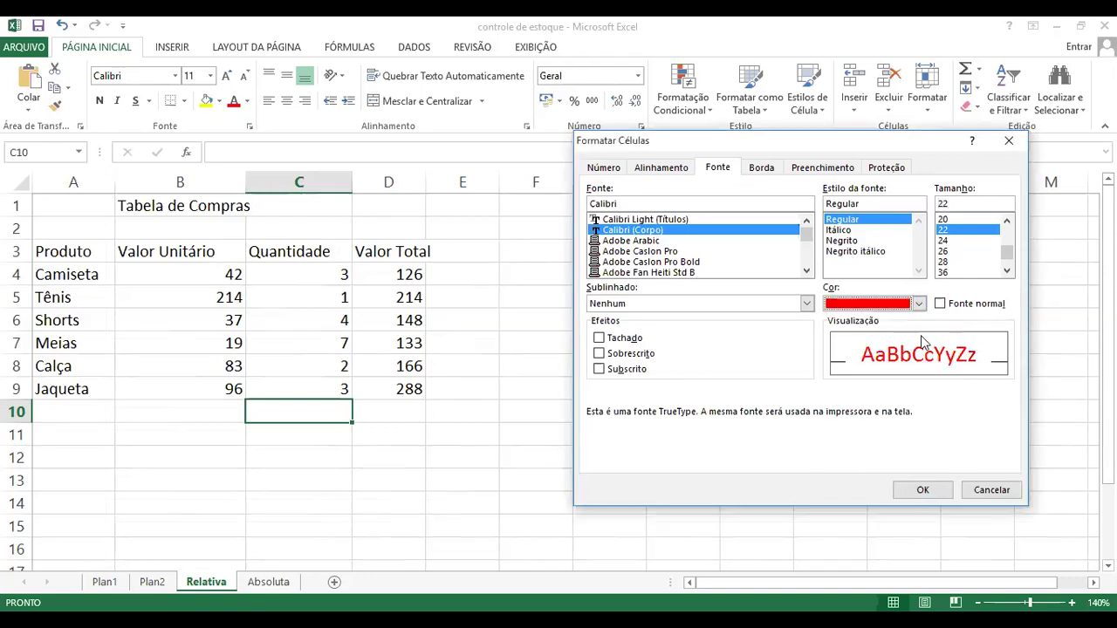
pyautogui.click(922, 491)
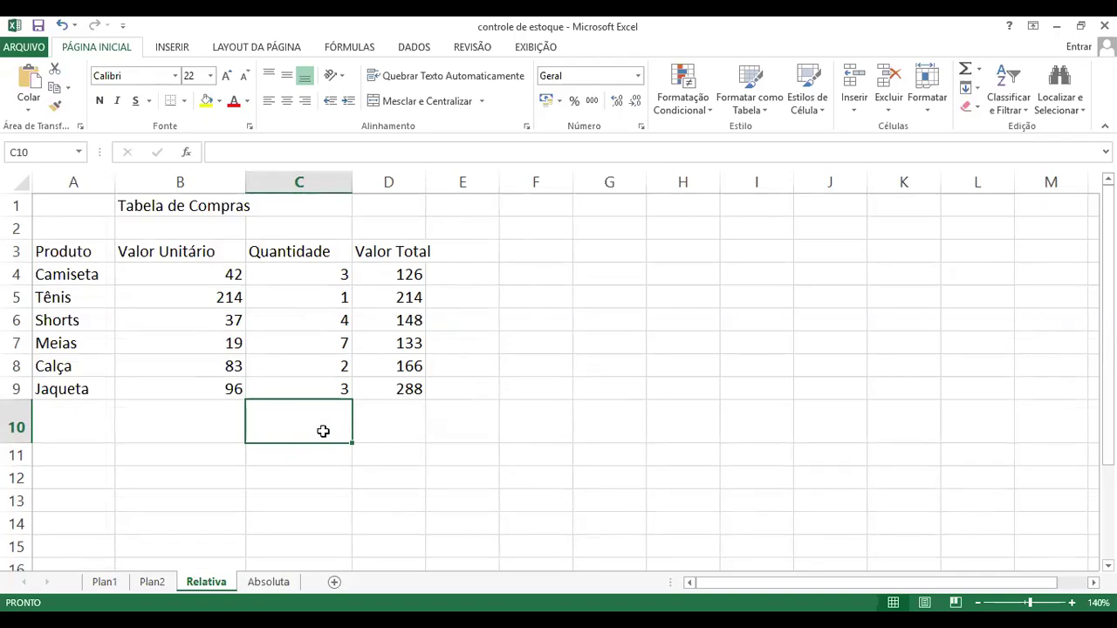
pyautogui.write('Aula')
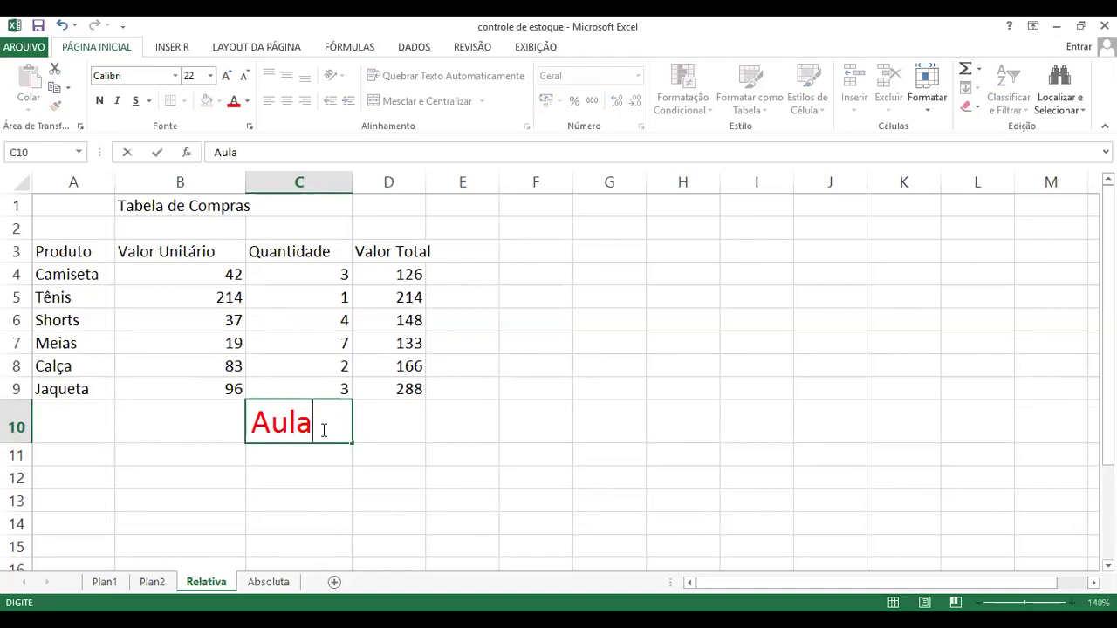
pyautogui.click(322, 471)
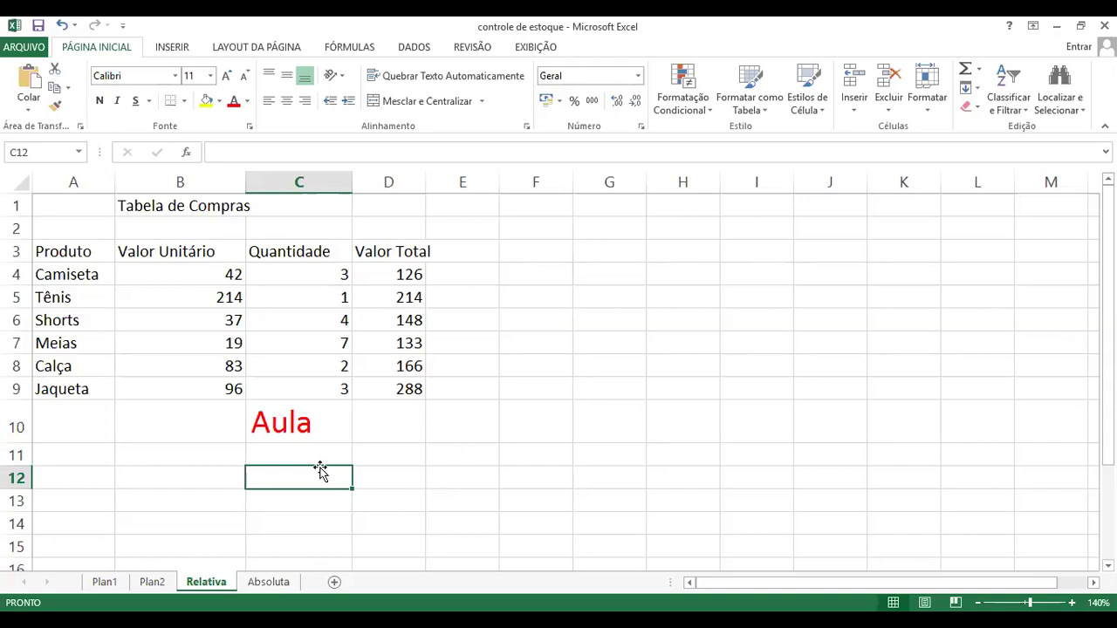
# - Make the 'Tabela de Compras' title in B1 18-point with blue font colour
pyautogui.click(137, 206)
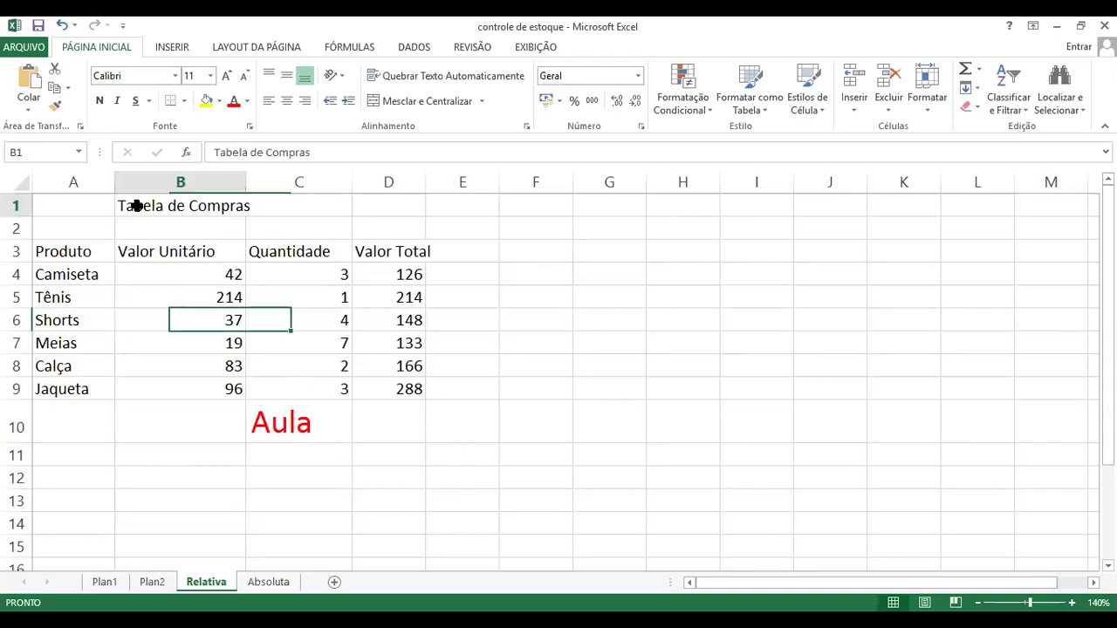
pyautogui.click(210, 77)
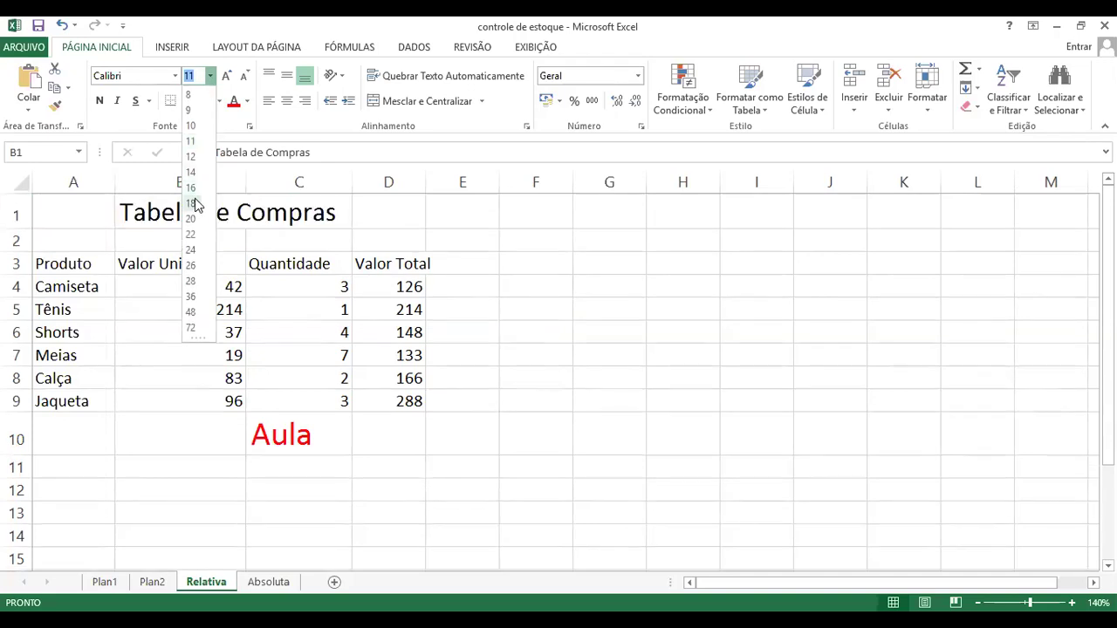
pyautogui.click(190, 203)
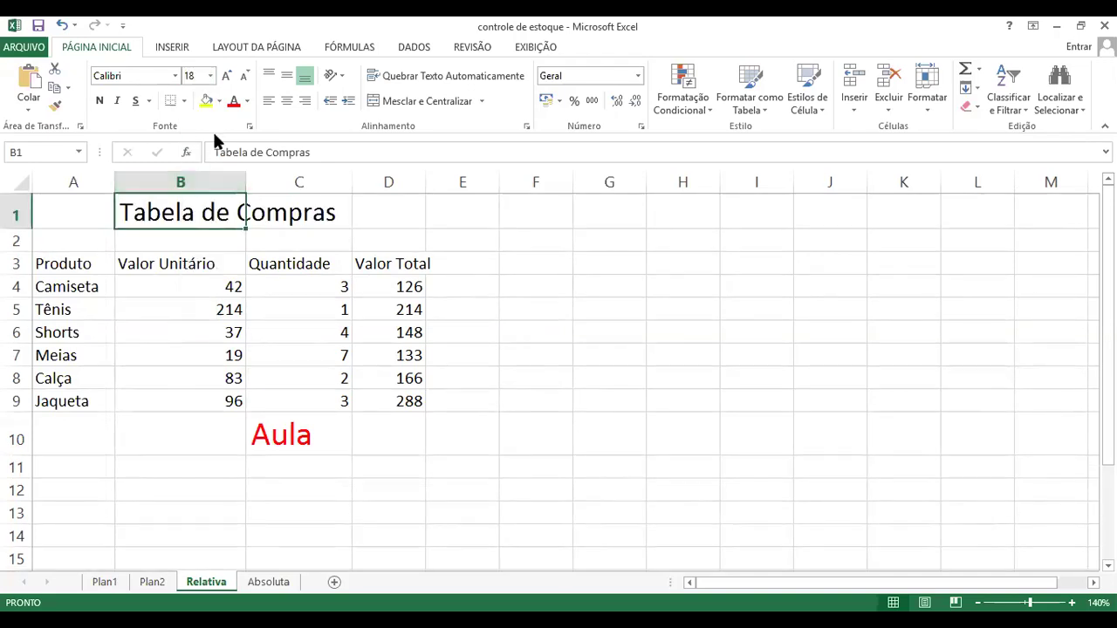
pyautogui.click(248, 103)
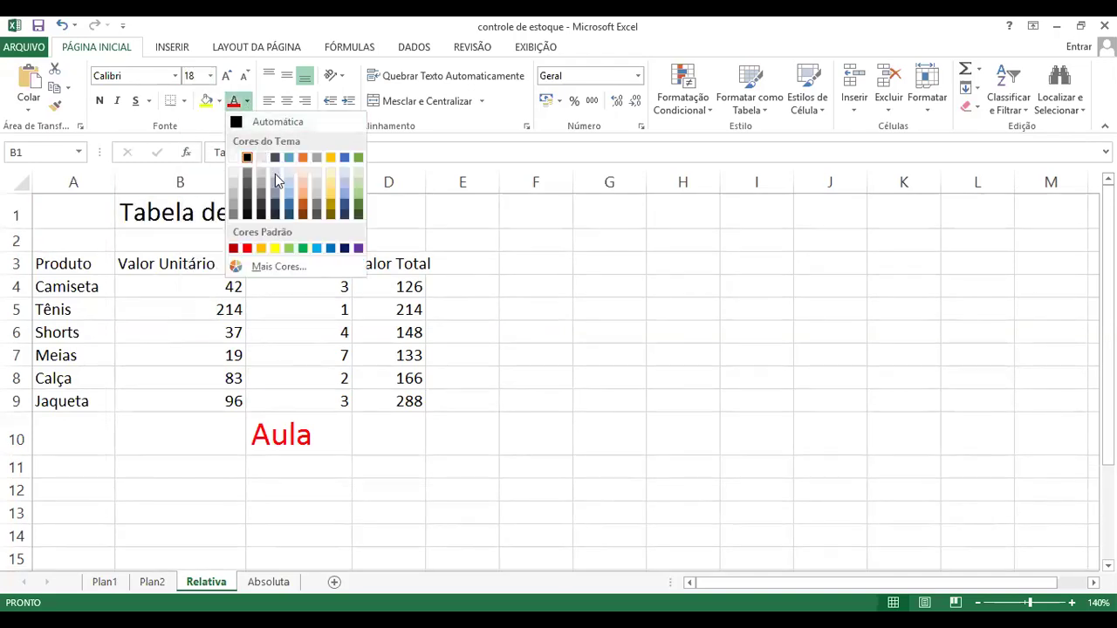
pyautogui.click(335, 250)
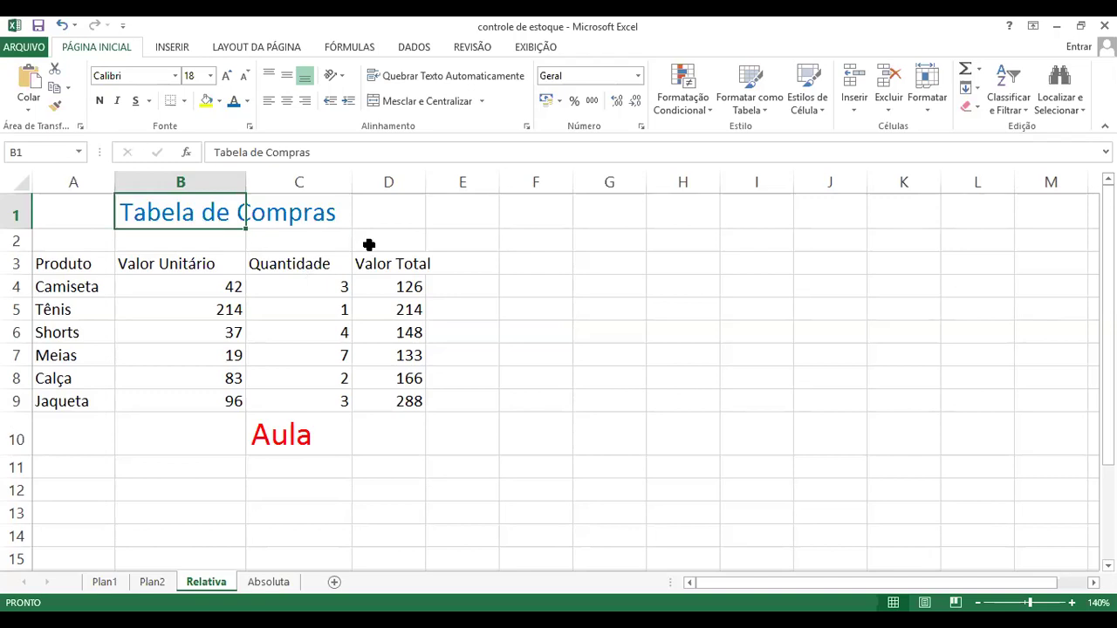
pyautogui.click(558, 264)
pyautogui.click(196, 212)
pyautogui.moveTo(195, 212); pyautogui.dragTo(343, 214)
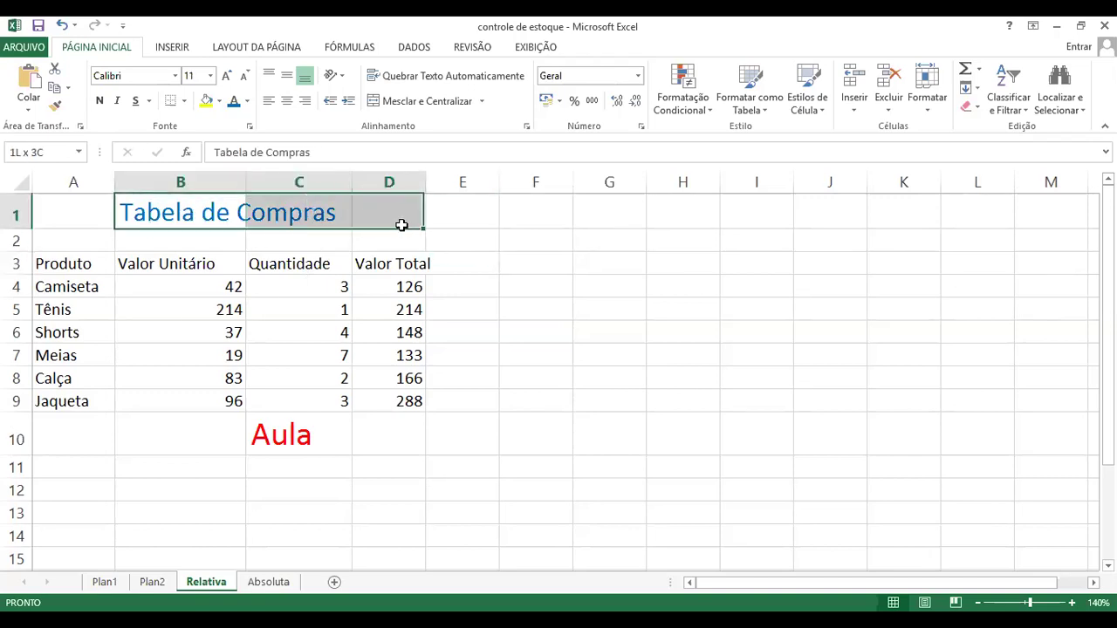
pyautogui.click(504, 263)
pyautogui.click(199, 219)
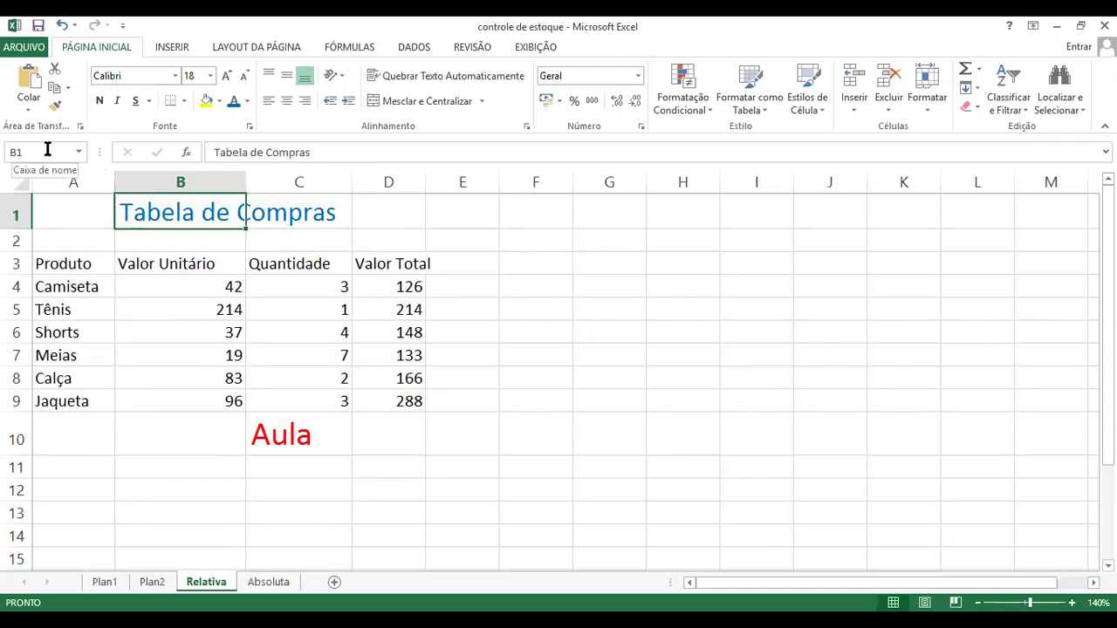
# - Recolour the B1 title, trying green first and settling on red
pyautogui.moveTo(312, 152); pyautogui.dragTo(229, 154)
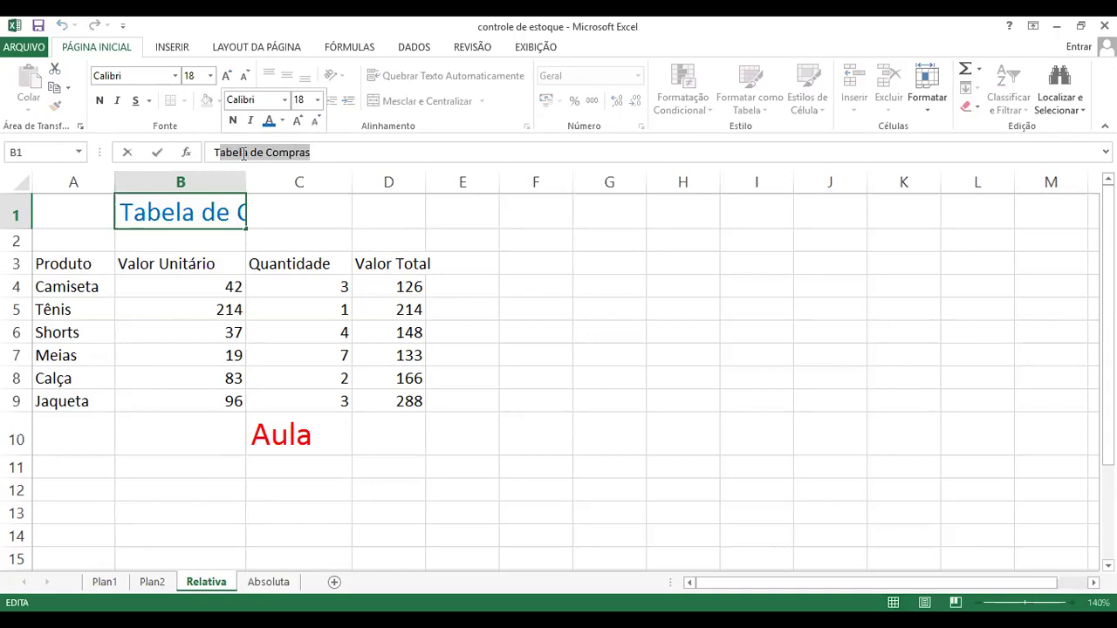
pyautogui.click(219, 218)
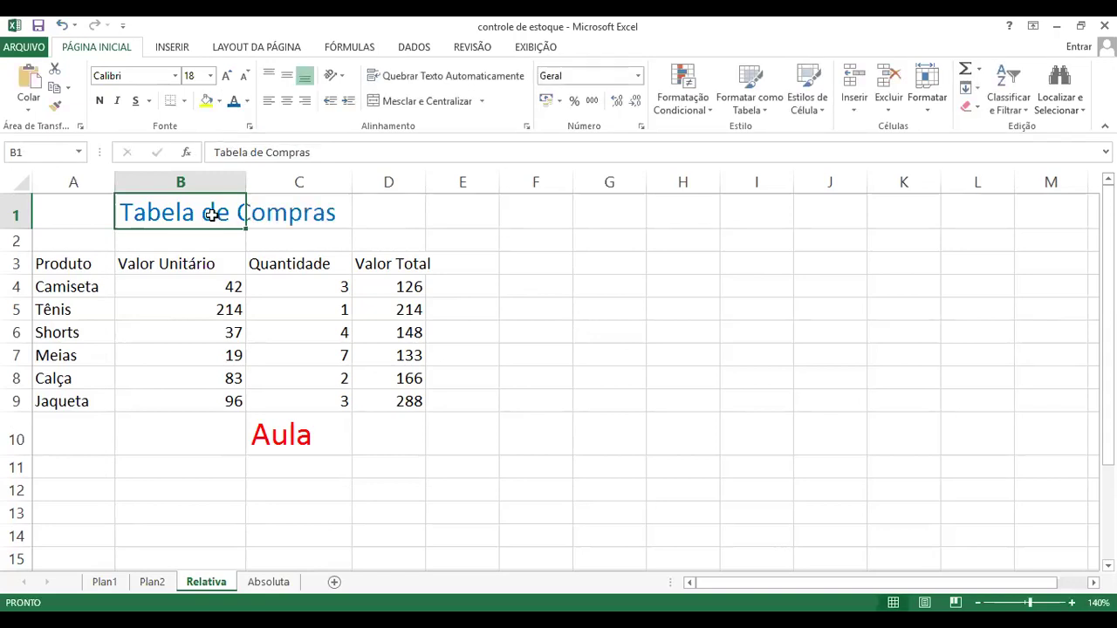
pyautogui.click(211, 79)
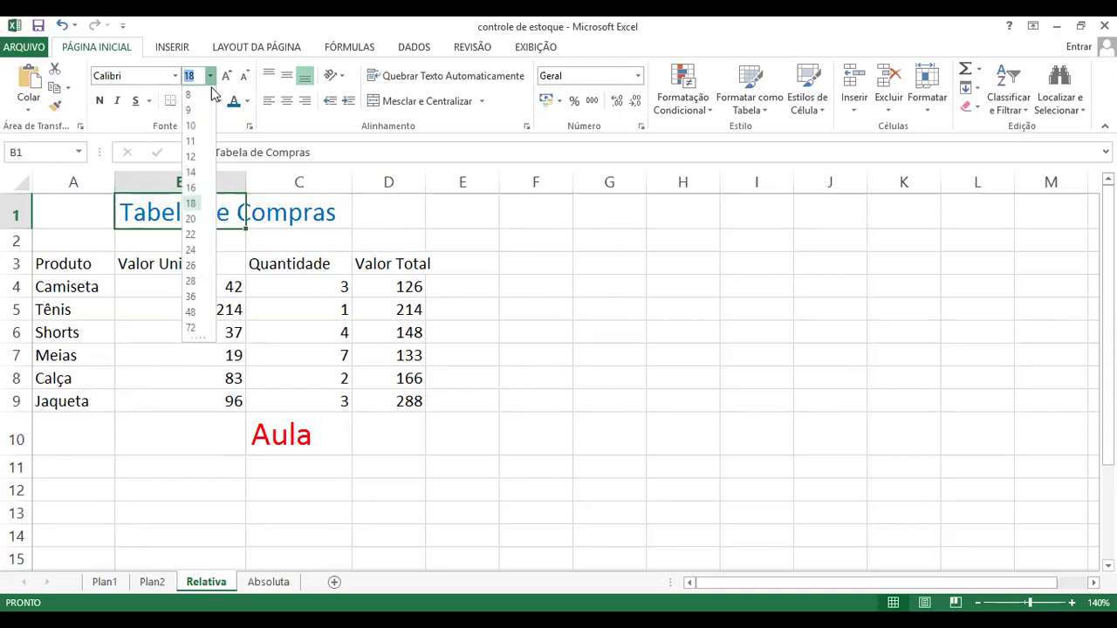
pyautogui.click(247, 102)
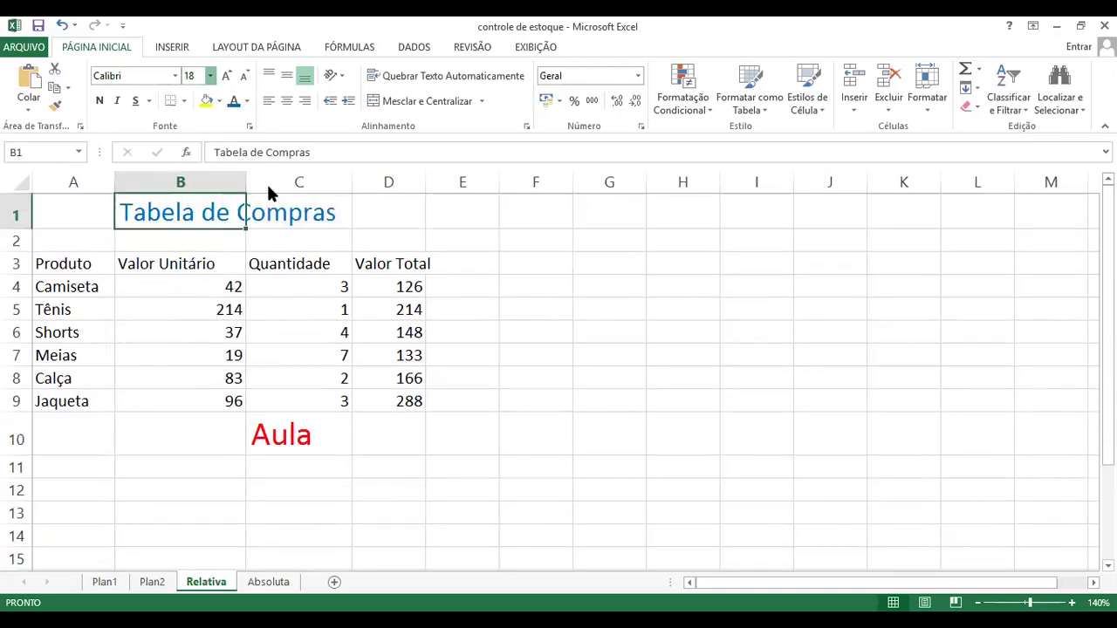
pyautogui.click(247, 101)
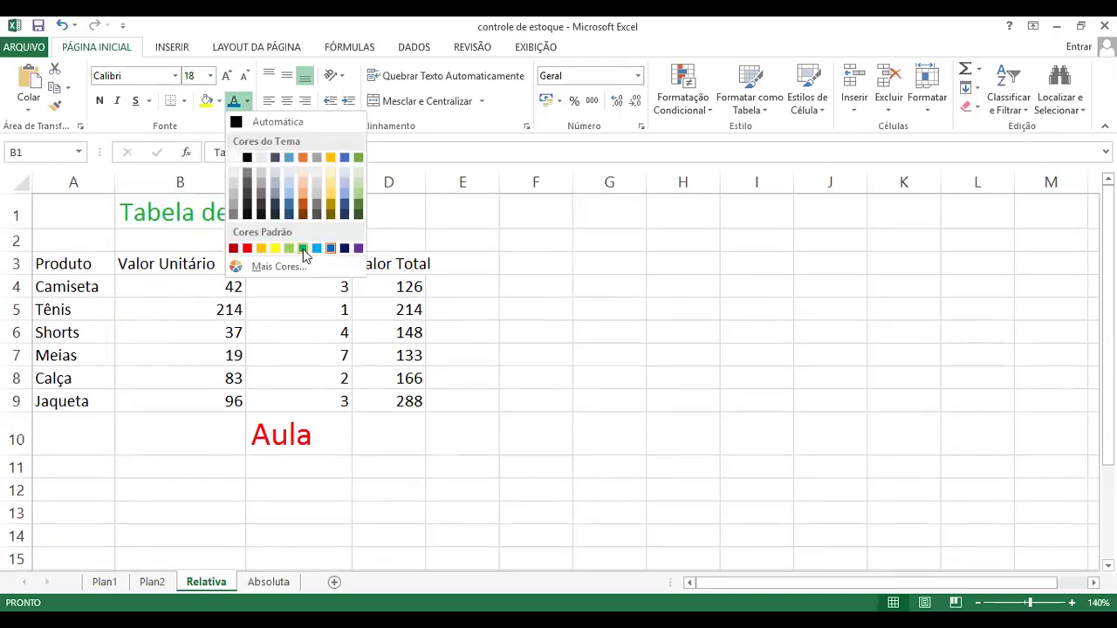
pyautogui.click(303, 249)
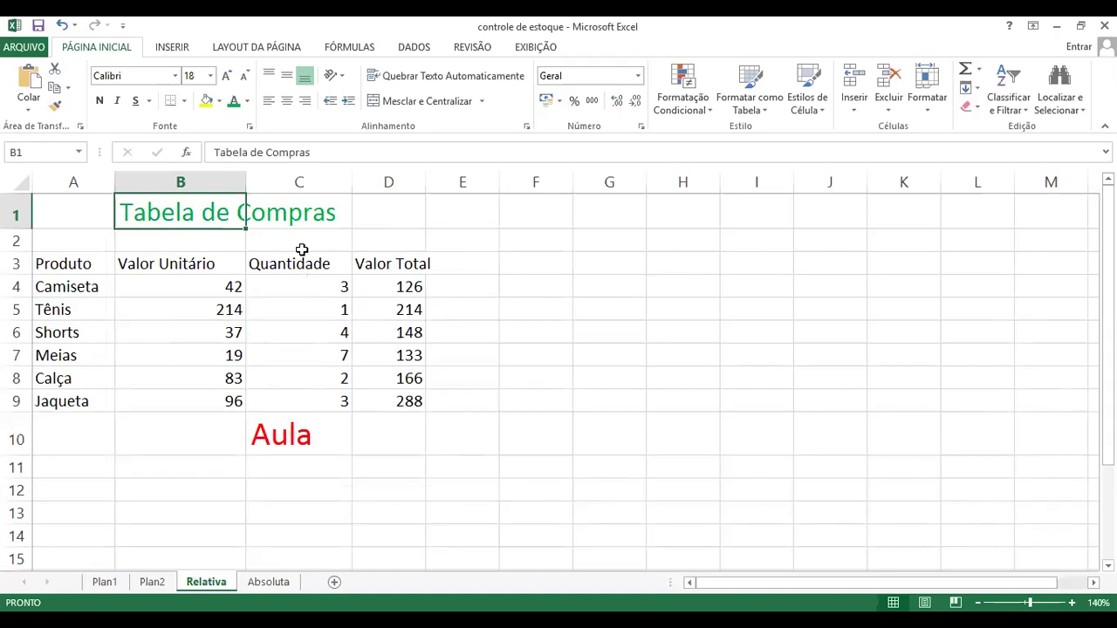
pyautogui.click(247, 101)
pyautogui.click(247, 249)
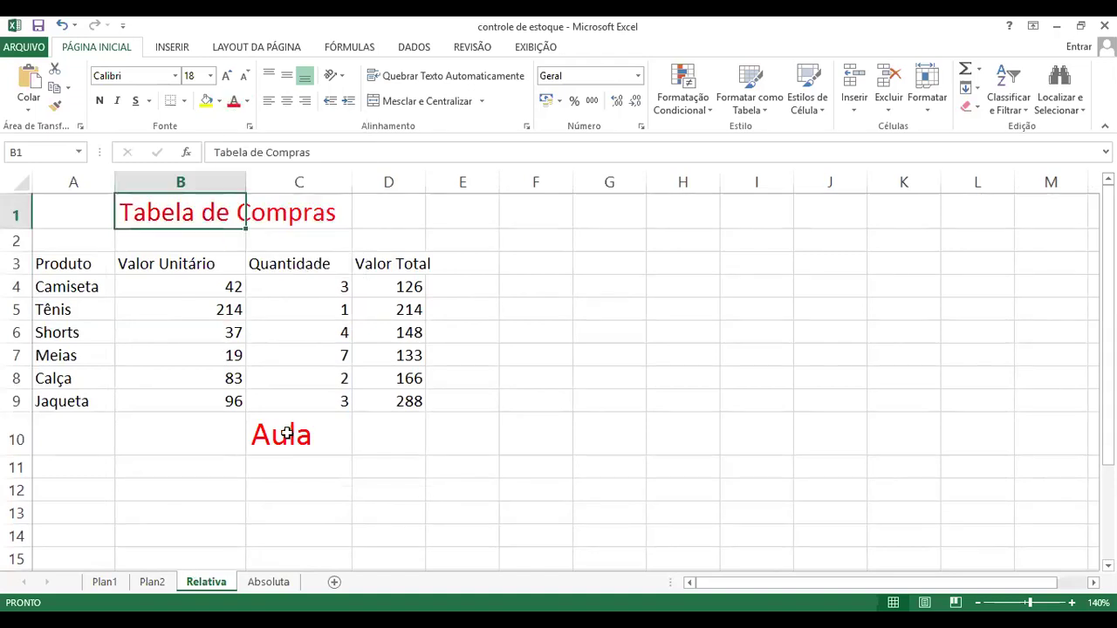
# - Delete the word 'Aula' from cell C10
pyautogui.click(291, 427)
pyautogui.press('Delete')
pyautogui.click(284, 402)
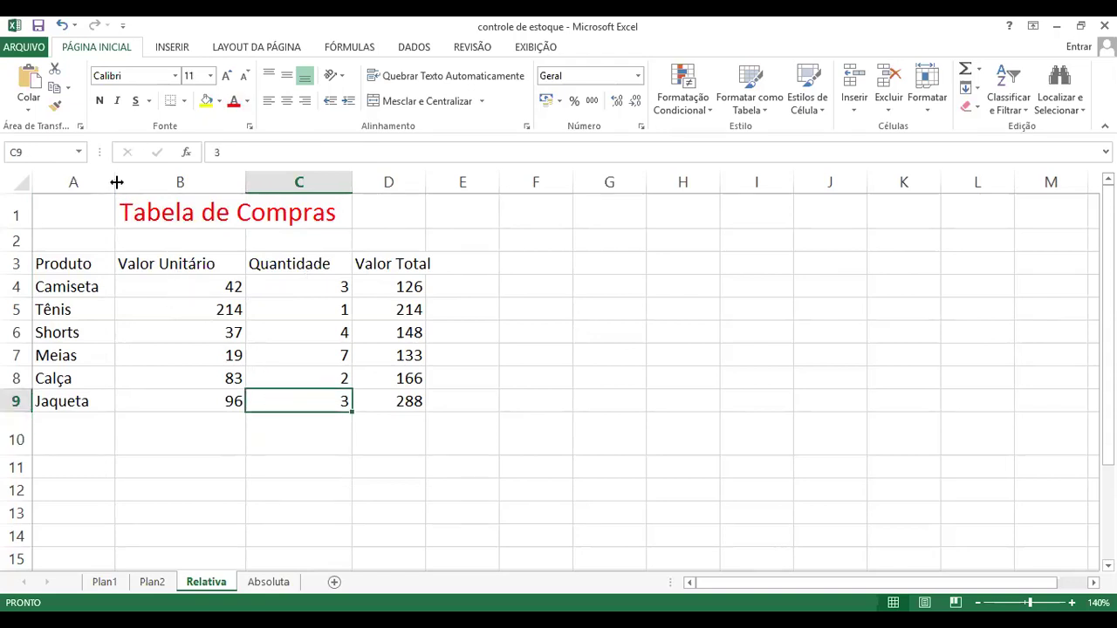
# - Widen column A and select the table data A4:D9
pyautogui.moveTo(116, 181); pyautogui.dragTo(128, 181)
pyautogui.click(113, 290)
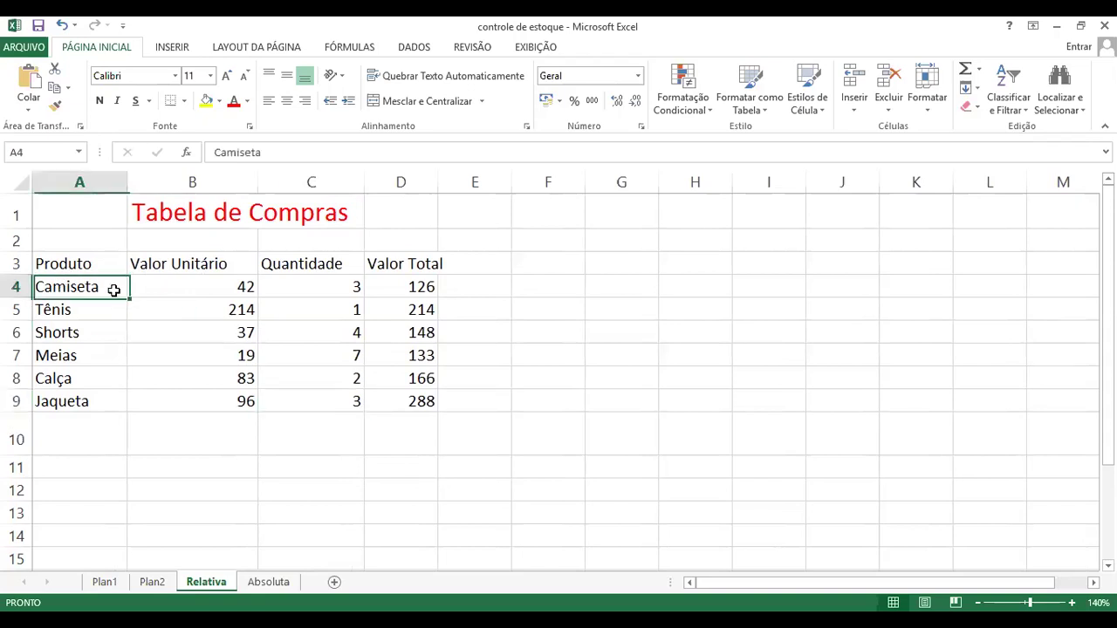
pyautogui.moveTo(114, 290); pyautogui.dragTo(417, 406)
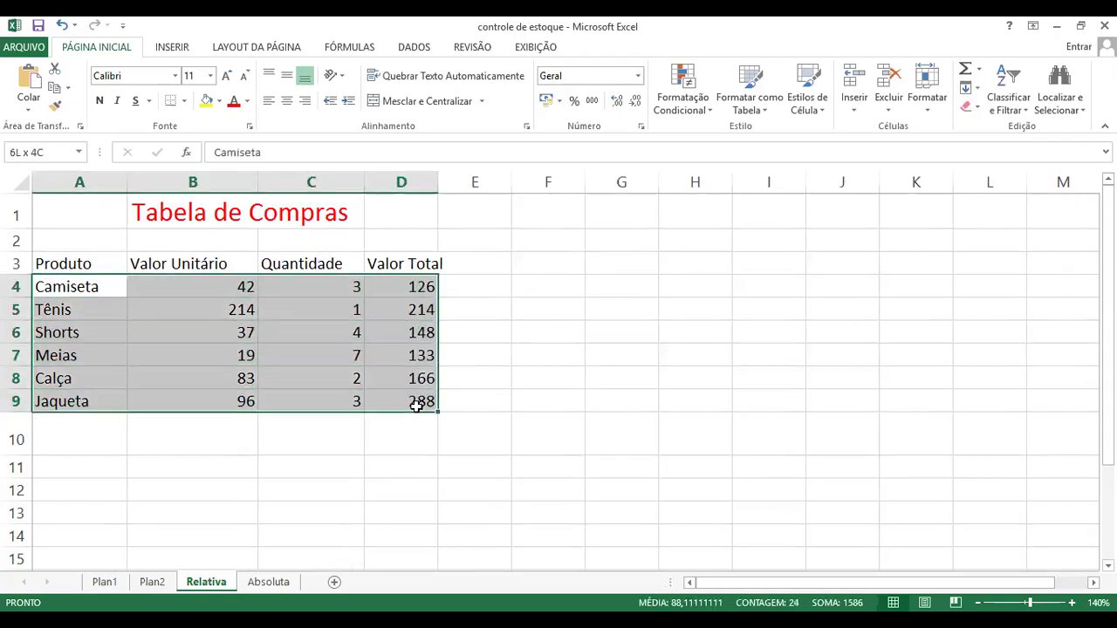
pyautogui.click(494, 356)
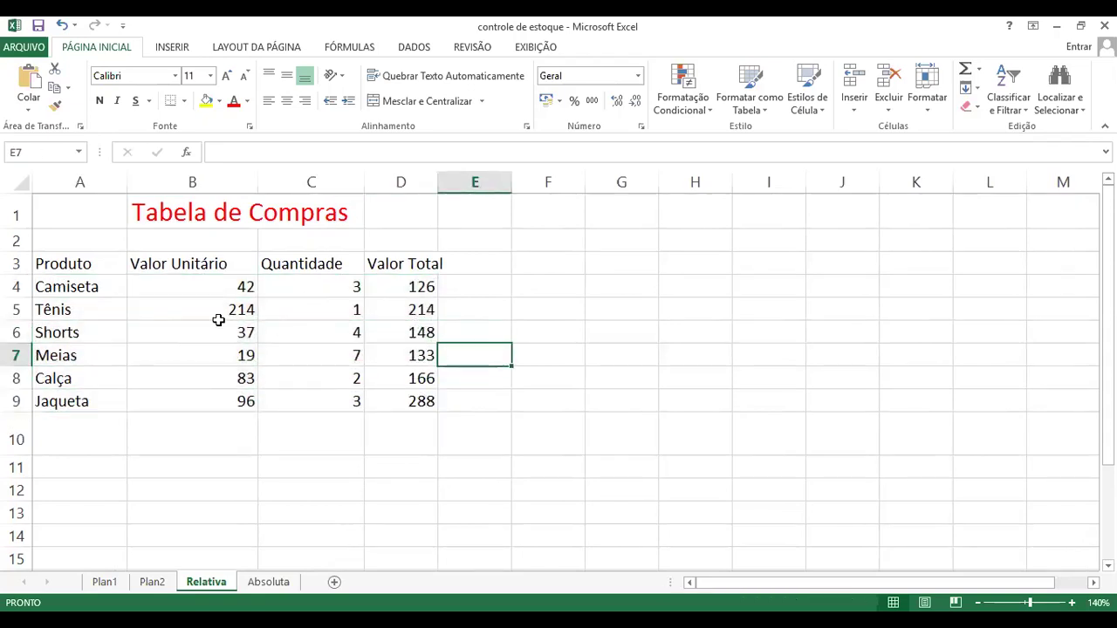
pyautogui.click(69, 288)
pyautogui.moveTo(69, 288); pyautogui.dragTo(415, 400)
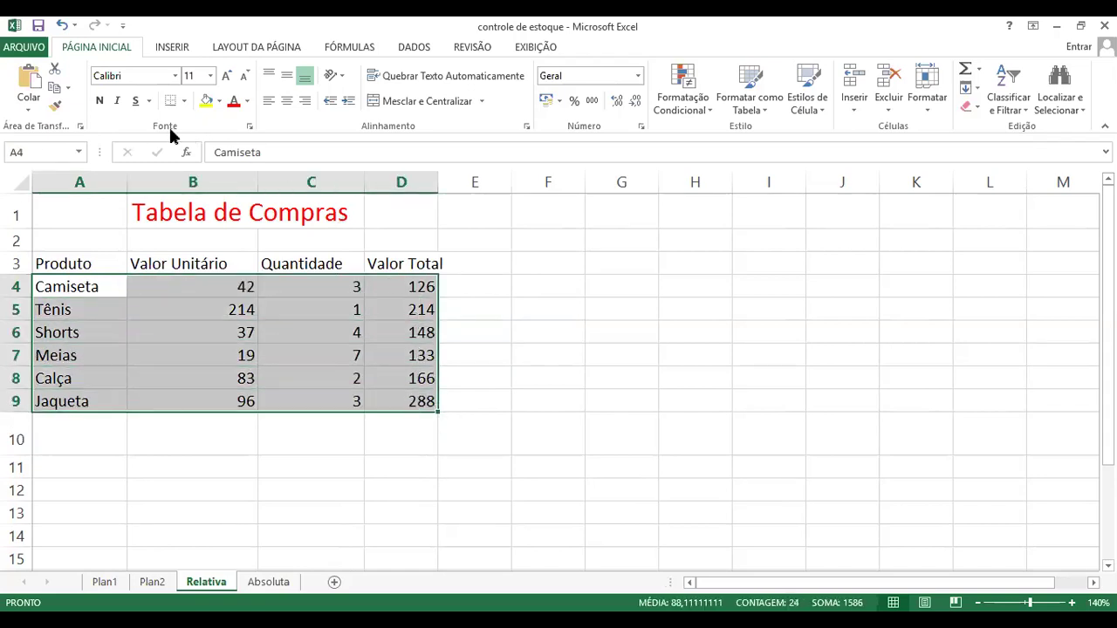
# - Apply the Moeda currency format from the Número tab to the selected range
pyautogui.click(250, 133)
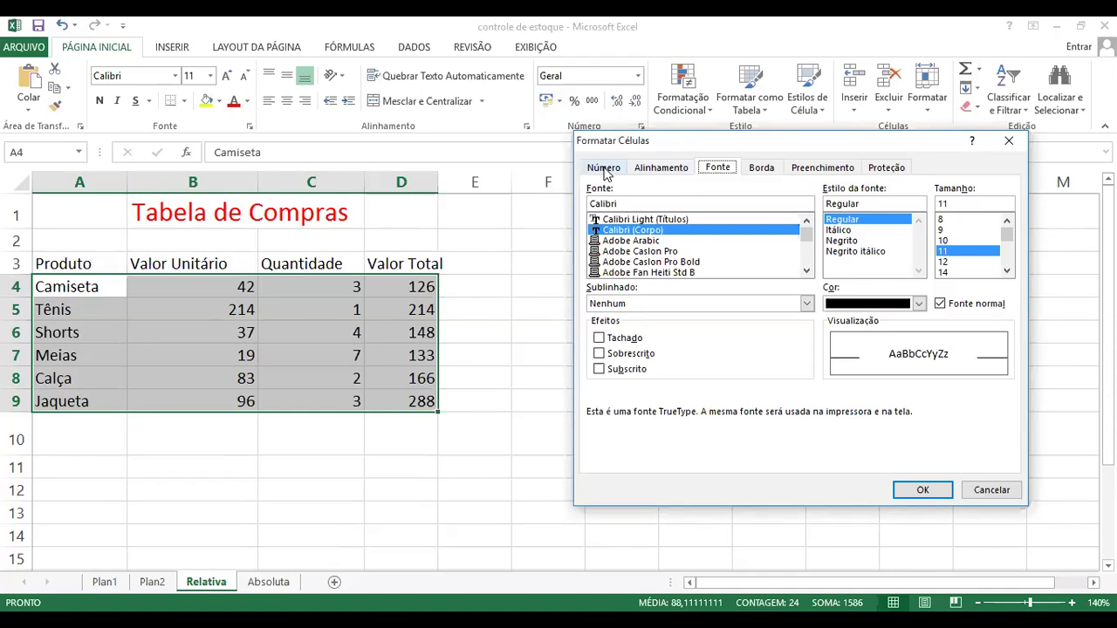
pyautogui.click(604, 168)
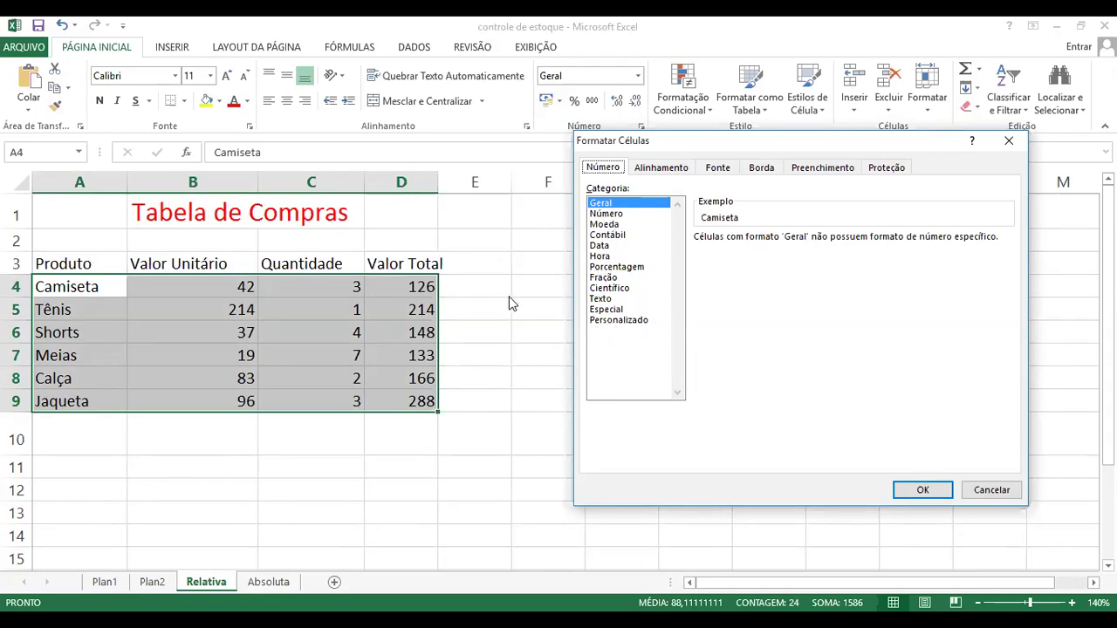
pyautogui.click(608, 216)
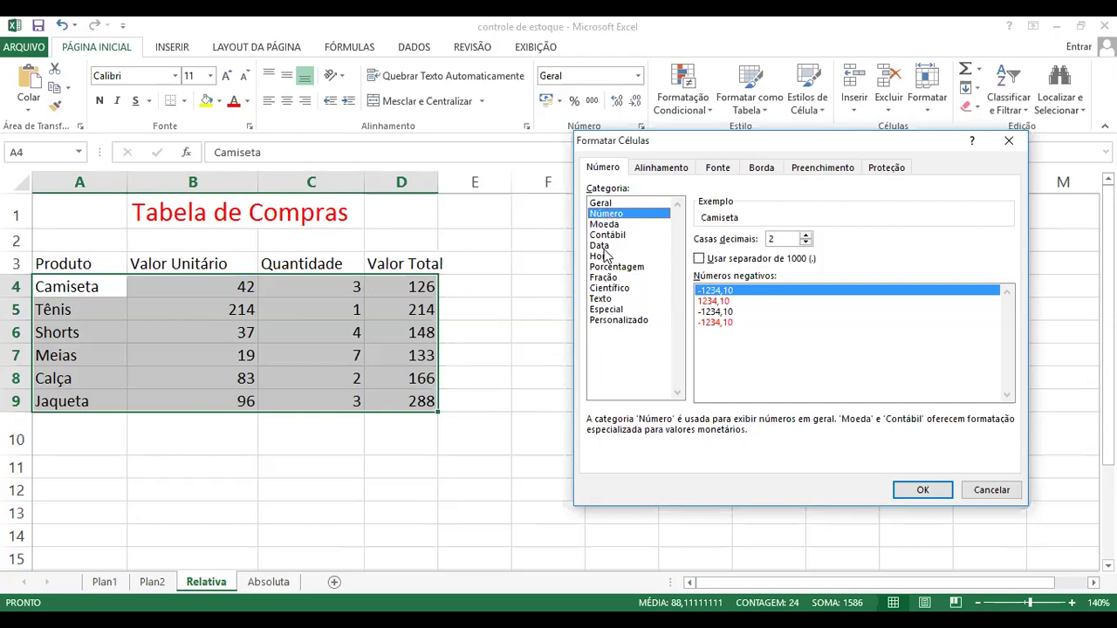
pyautogui.click(604, 249)
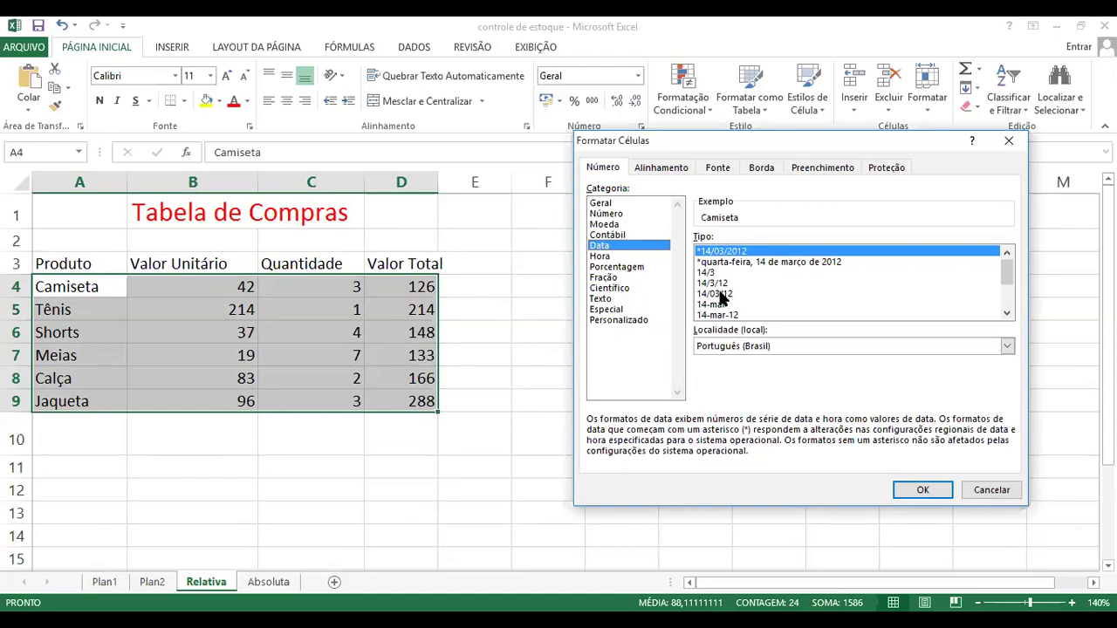
pyautogui.click(619, 226)
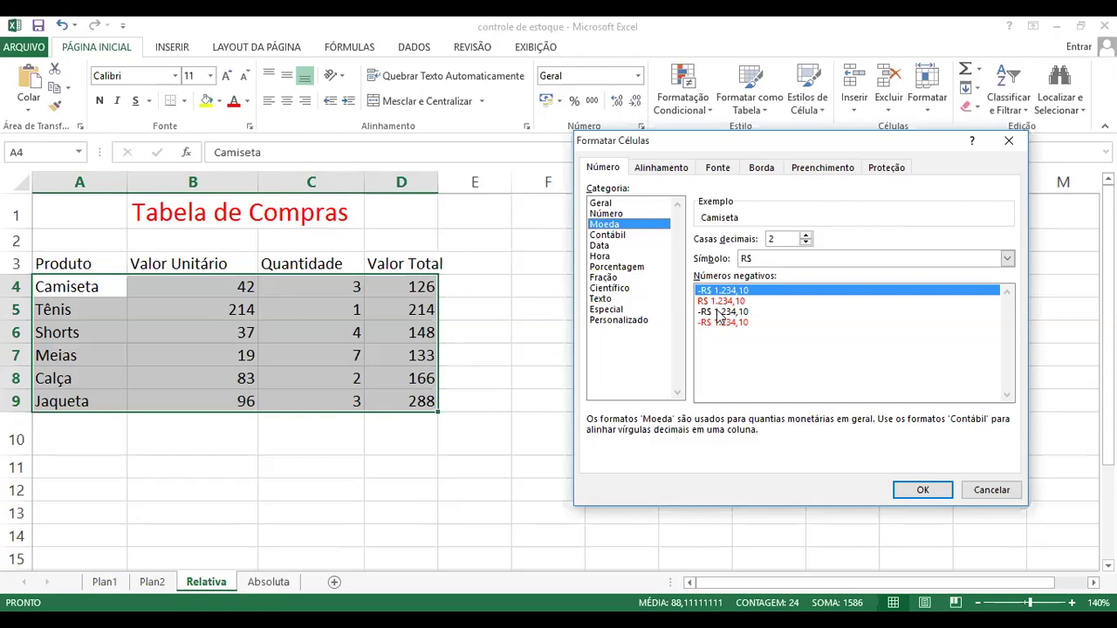
pyautogui.click(916, 490)
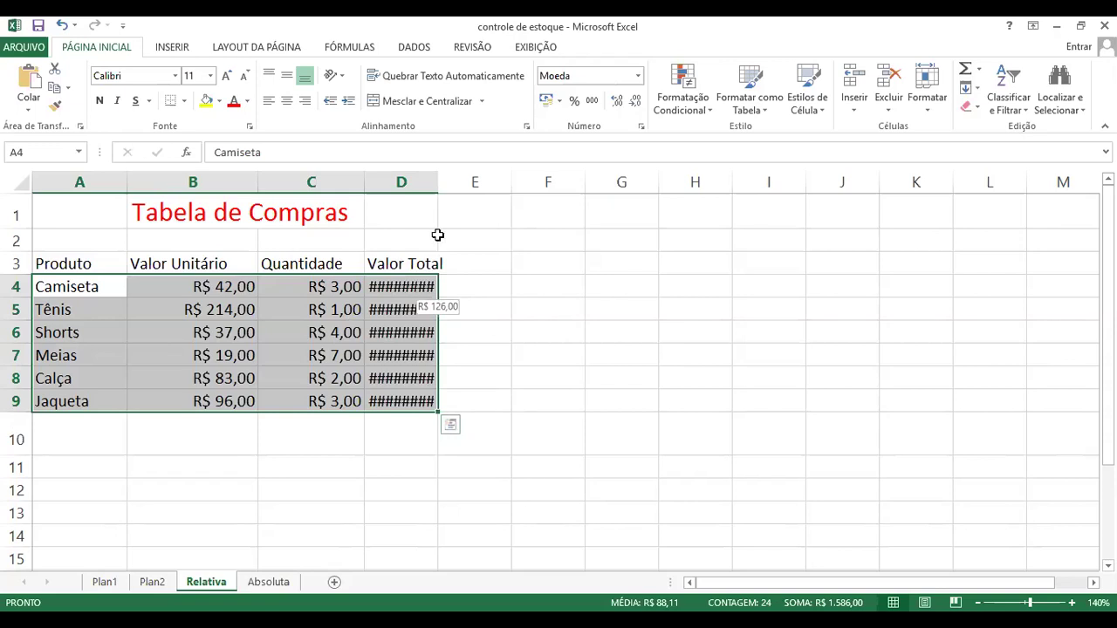
# - Widen column D so the R$ Valor Total amounts display
pyautogui.click(478, 243)
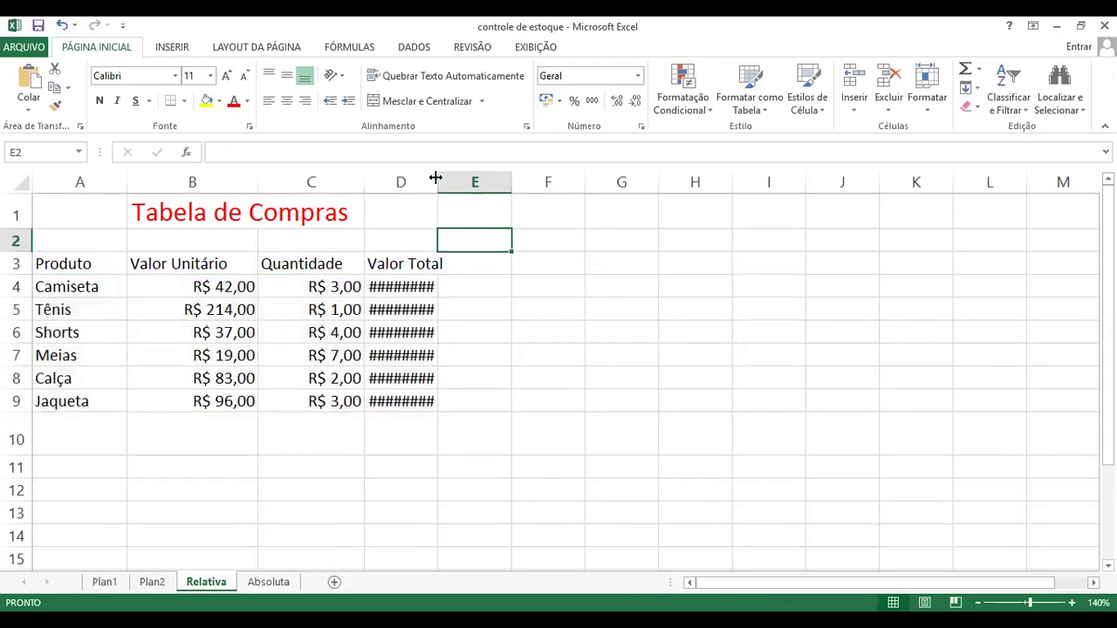
pyautogui.moveTo(436, 178); pyautogui.dragTo(485, 182)
pyautogui.click(474, 234)
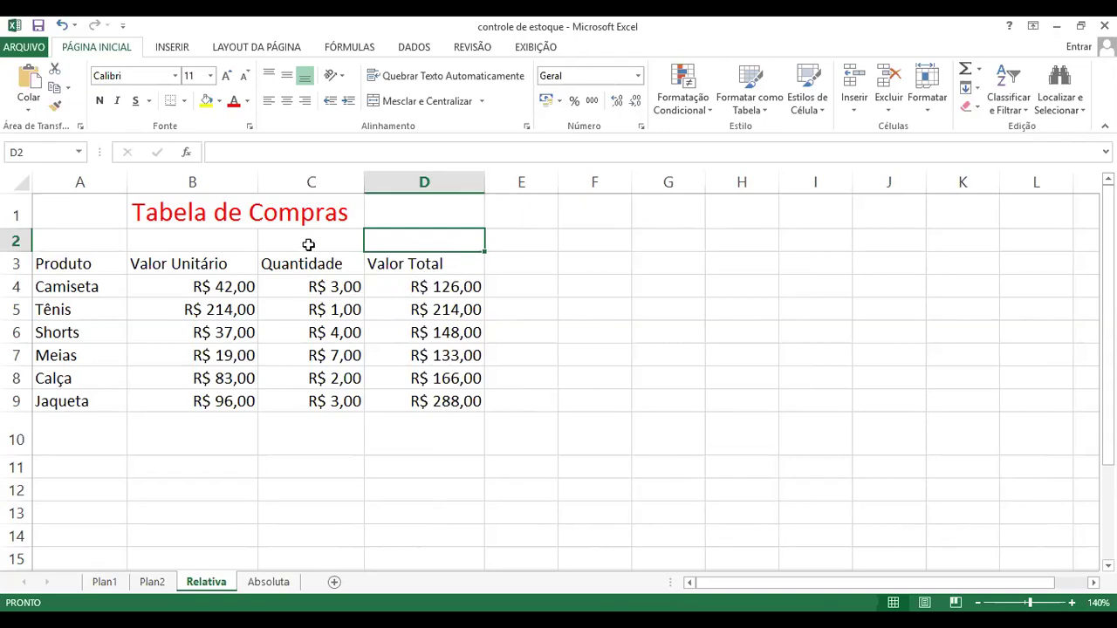
# - Return the Quantidade values C4:C9 to the Geral format, then select the header row
pyautogui.click(575, 279)
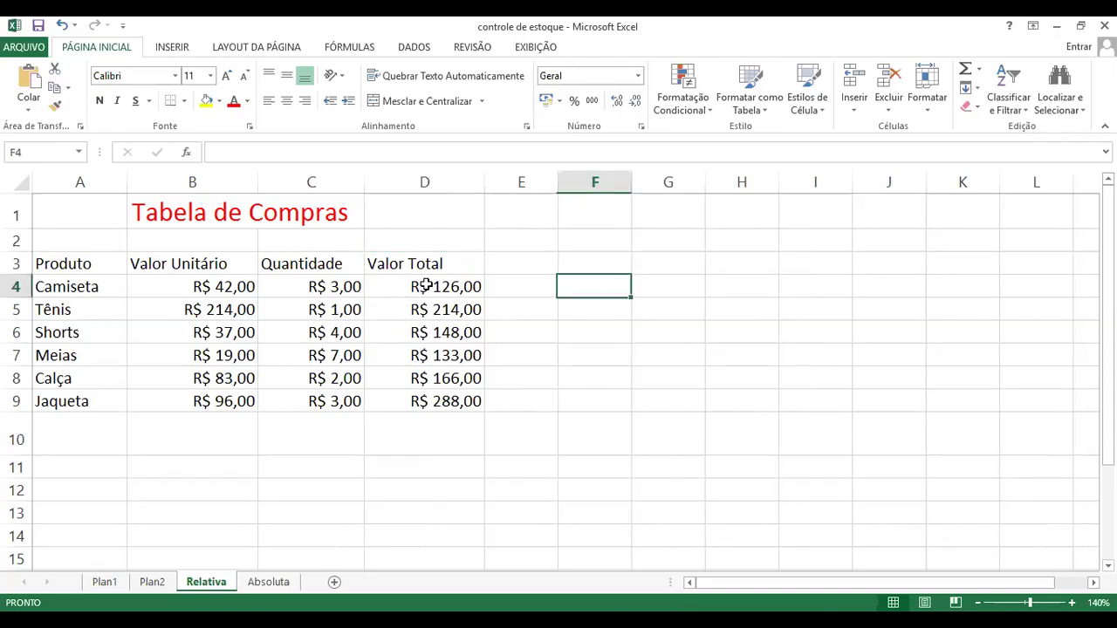
pyautogui.click(318, 282)
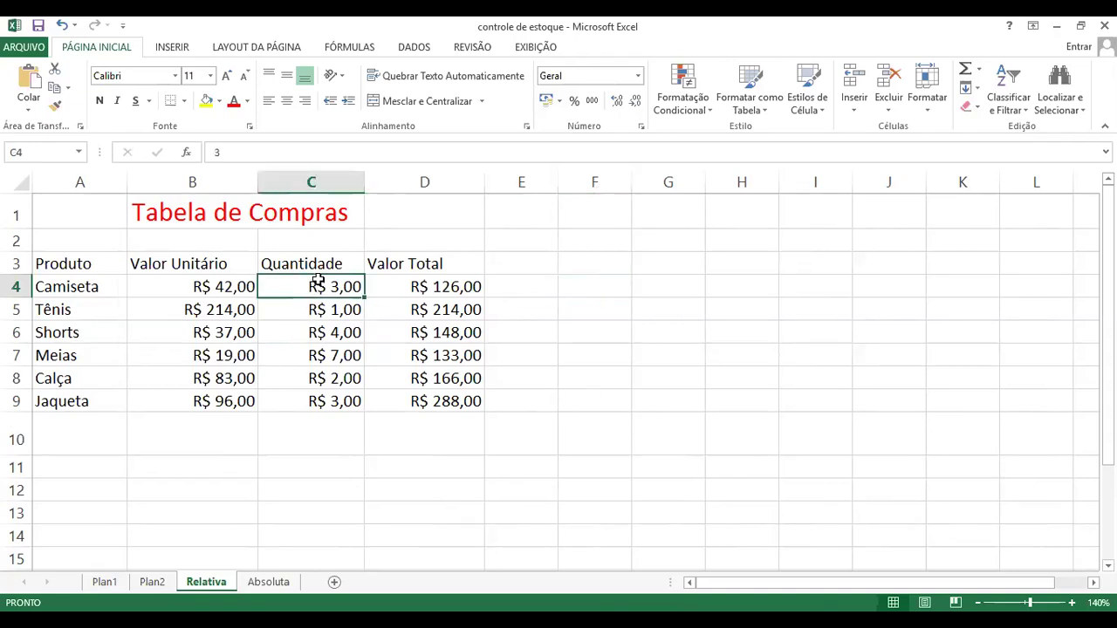
pyautogui.moveTo(317, 281); pyautogui.dragTo(318, 400)
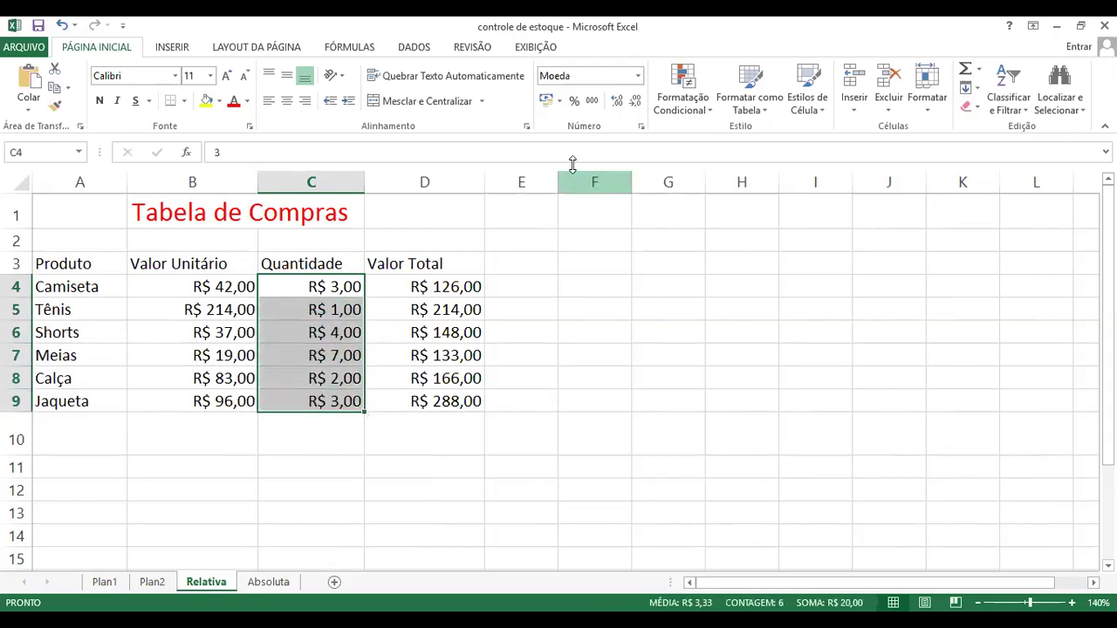
pyautogui.click(250, 127)
pyautogui.click(602, 167)
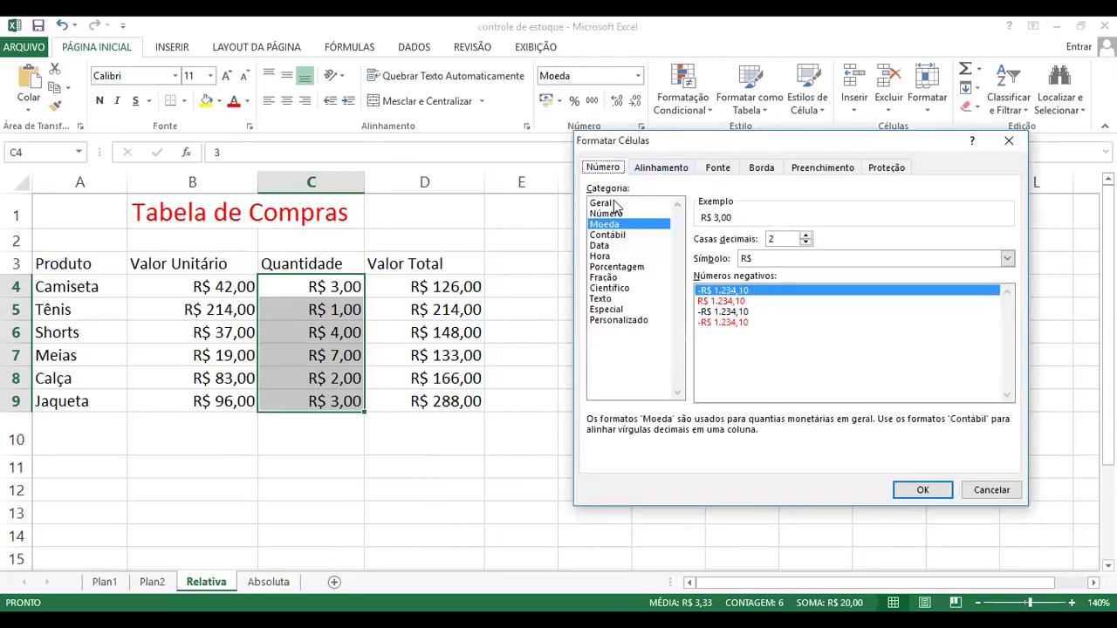
pyautogui.click(615, 204)
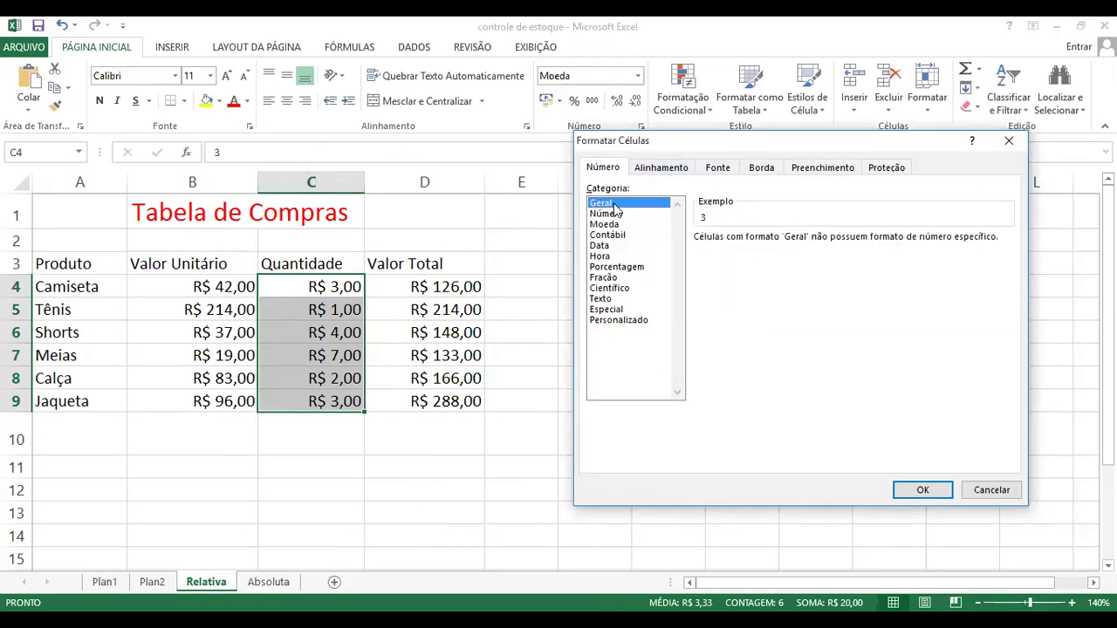
pyautogui.click(922, 492)
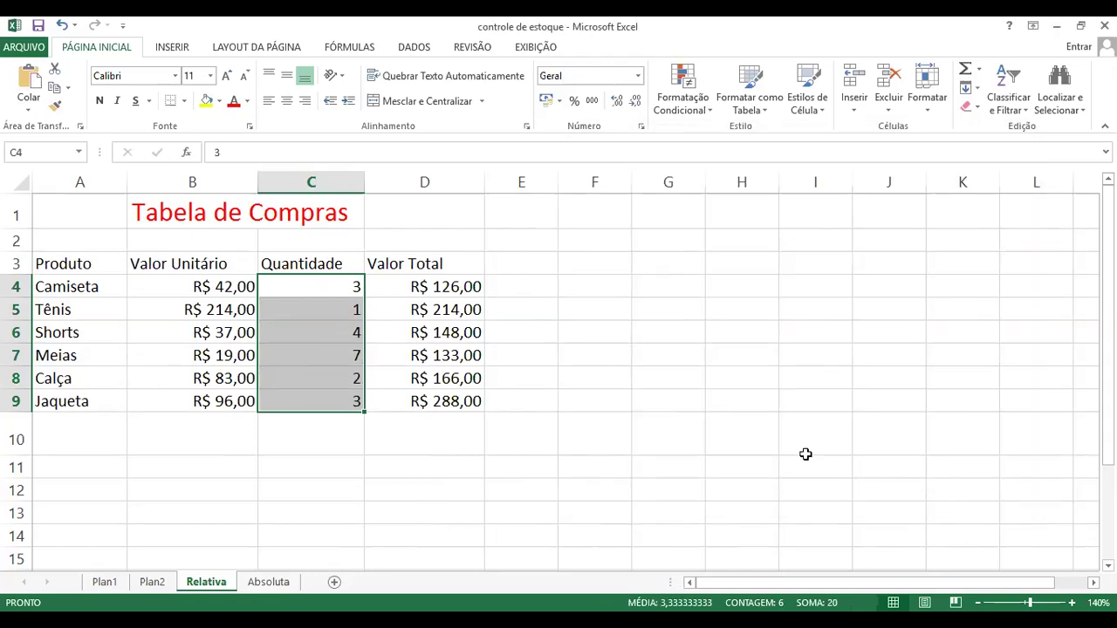
pyautogui.click(305, 303)
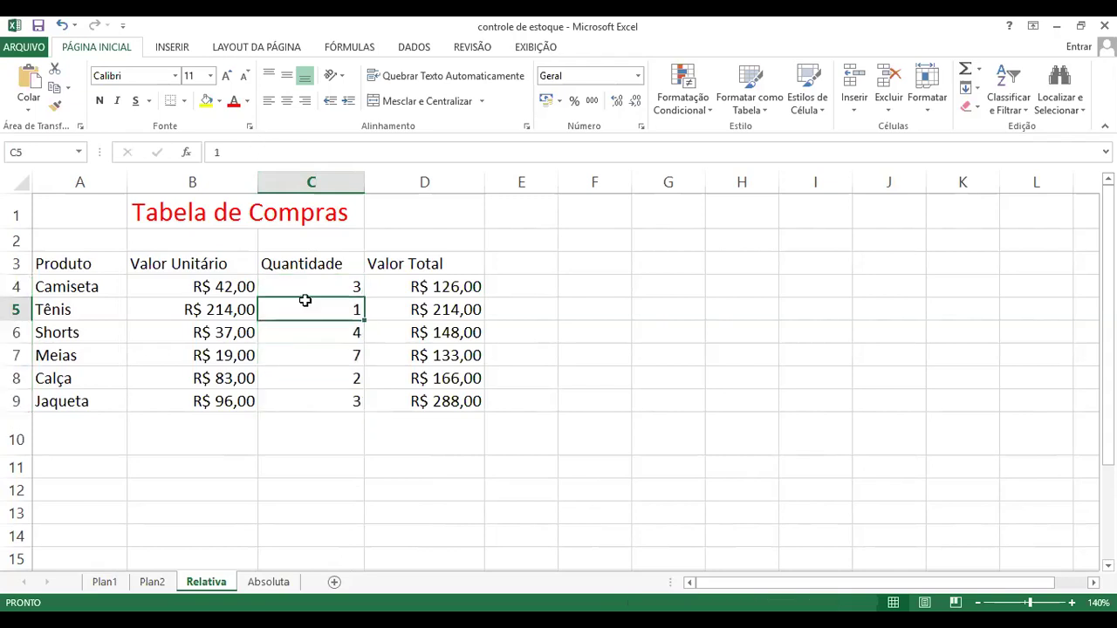
pyautogui.moveTo(93, 265); pyautogui.dragTo(471, 264)
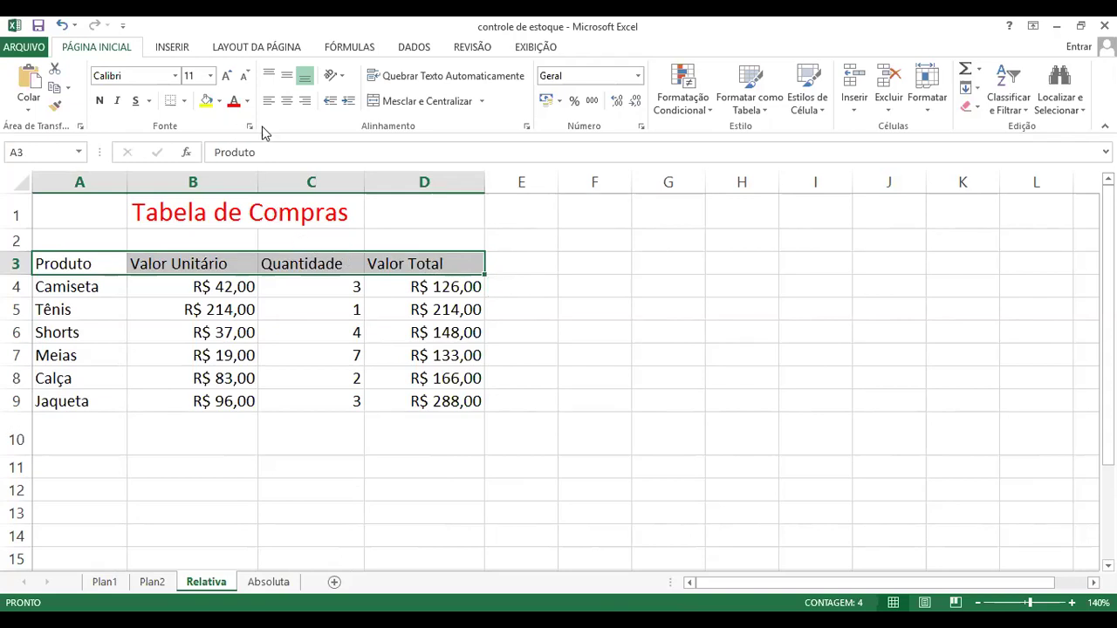
# - Give the header row a tan fill with blue, size 14 text
pyautogui.click(219, 102)
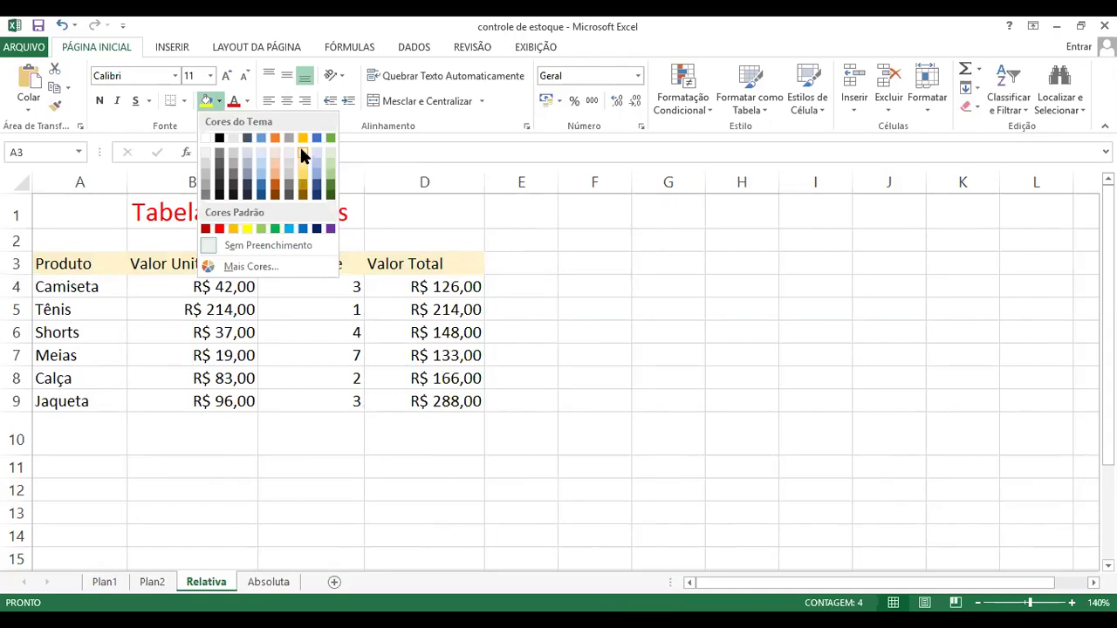
pyautogui.click(233, 161)
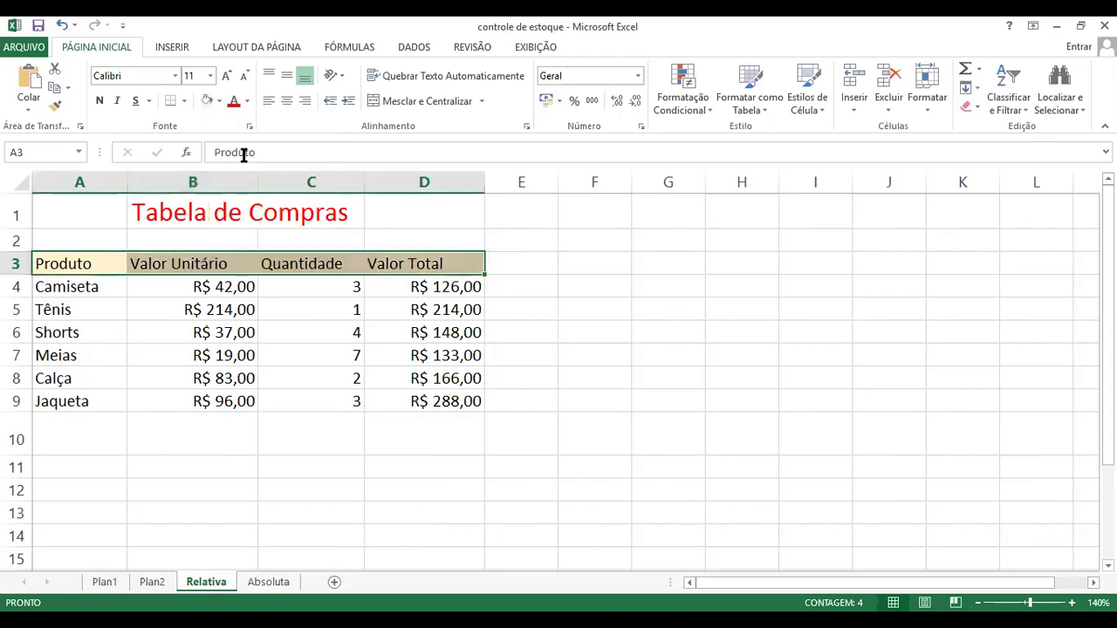
pyautogui.click(248, 102)
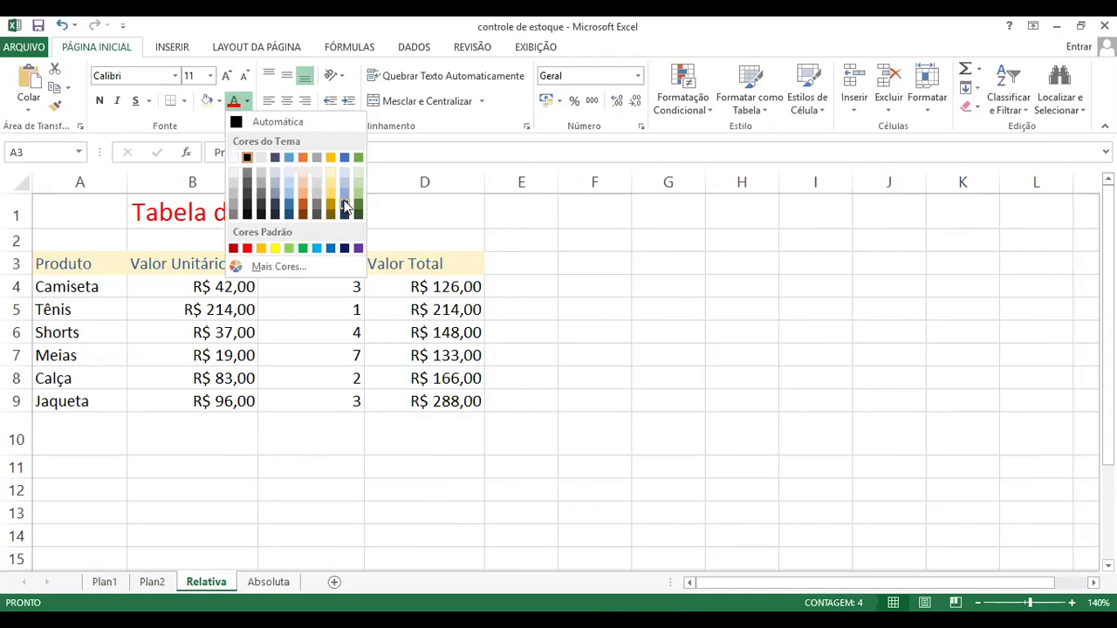
pyautogui.click(345, 207)
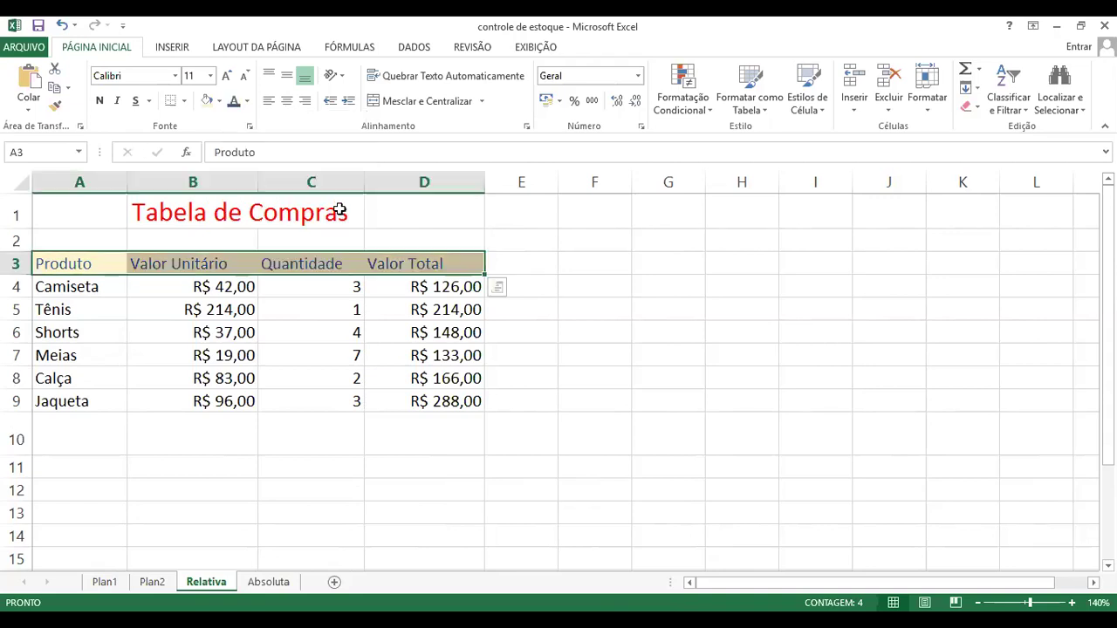
pyautogui.click(211, 76)
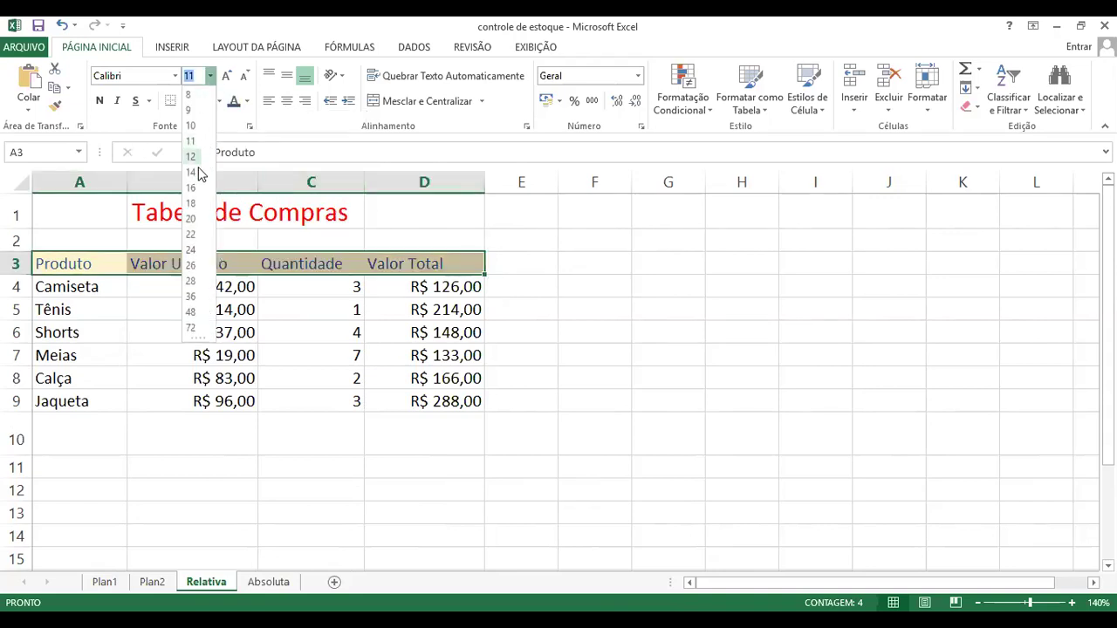
pyautogui.click(194, 172)
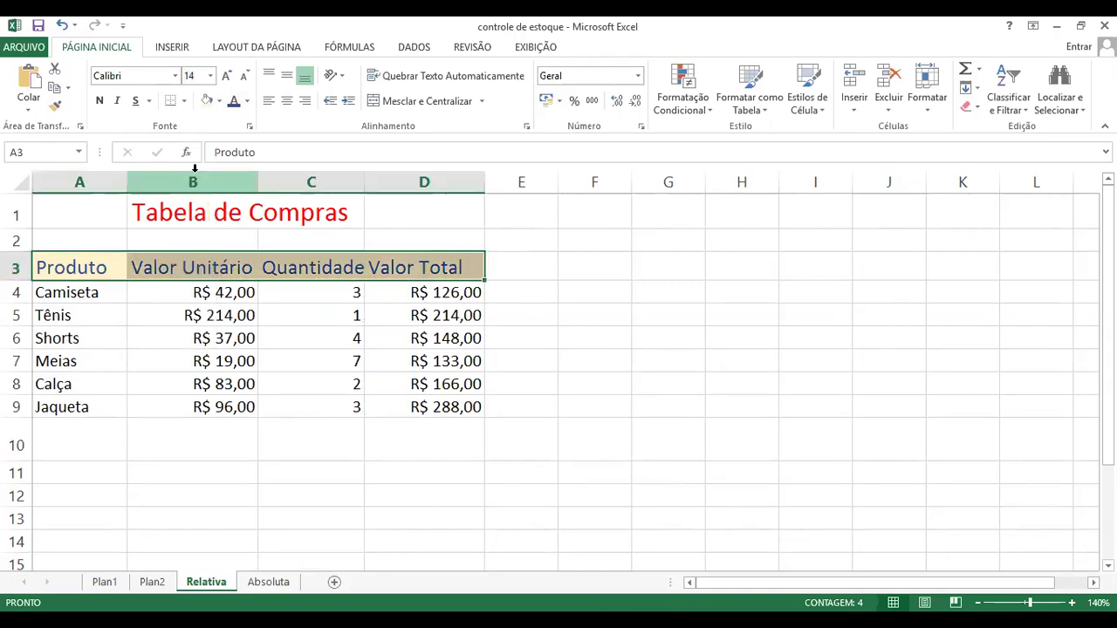
pyautogui.click(314, 241)
# - Change A3:D3's fill to light blue via the Preenchimento tab of Formatar Células
pyautogui.moveTo(84, 267); pyautogui.dragTo(434, 273)
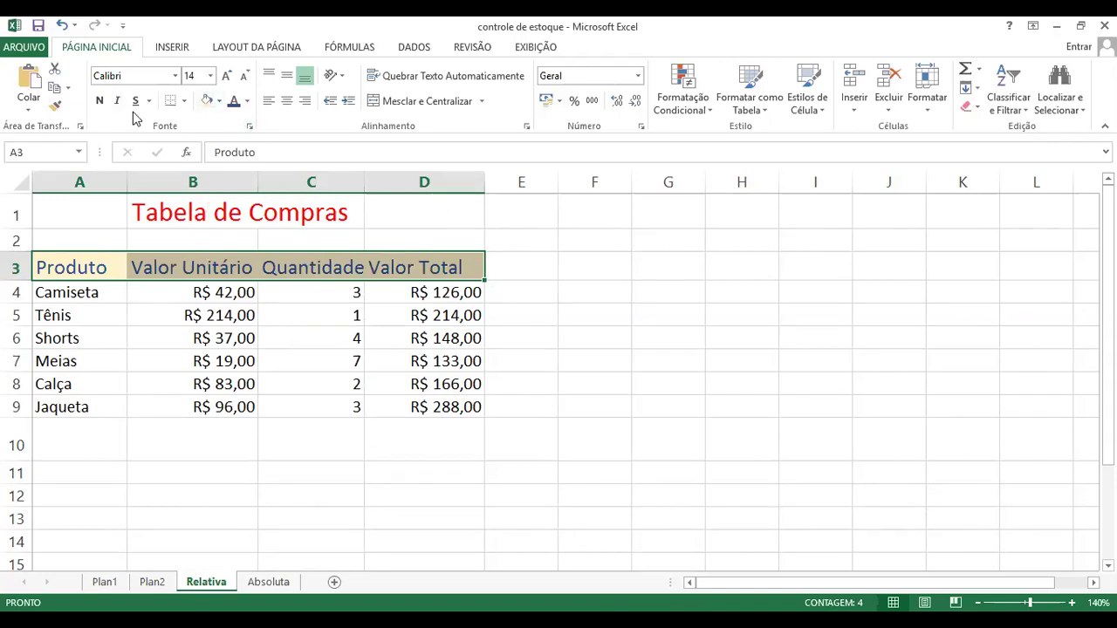
pyautogui.click(220, 101)
pyautogui.click(221, 102)
pyautogui.click(246, 102)
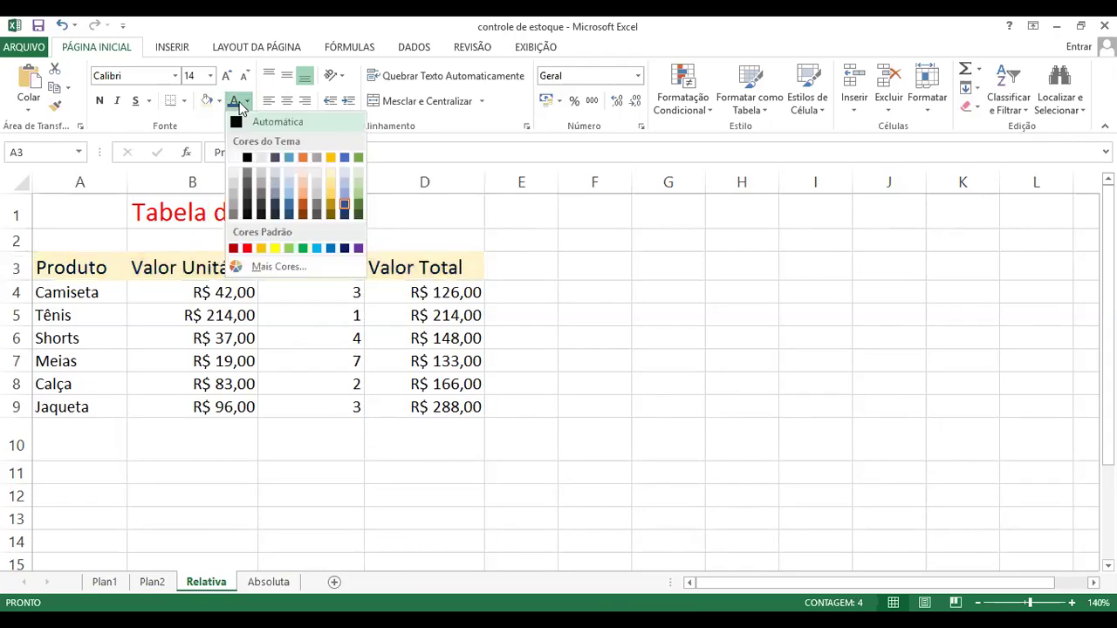
pyautogui.click(249, 104)
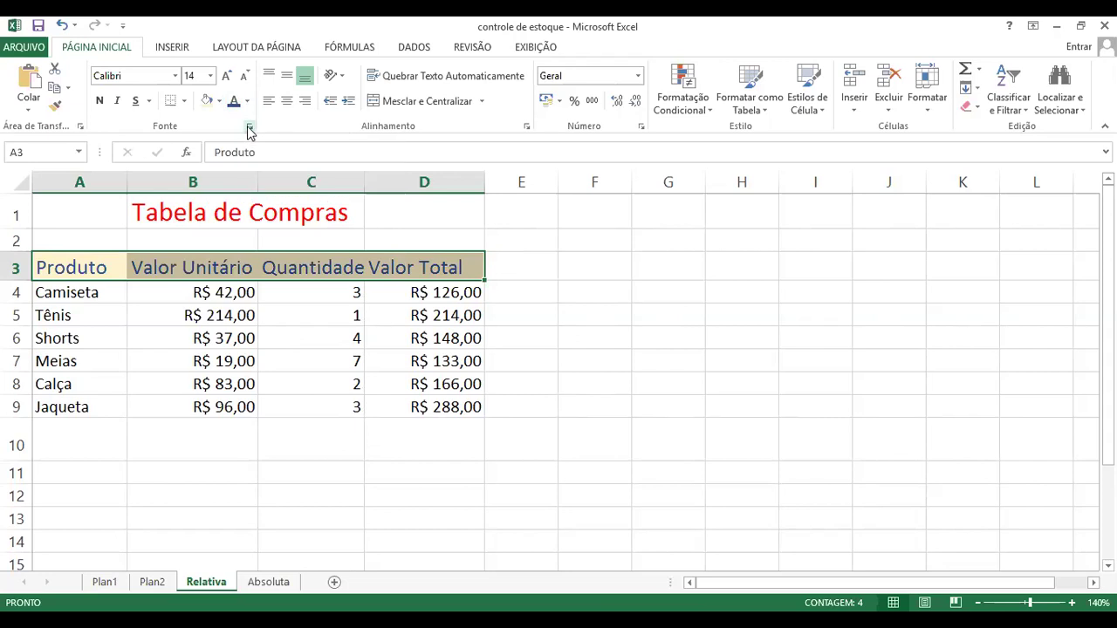
pyautogui.click(249, 130)
pyautogui.click(815, 170)
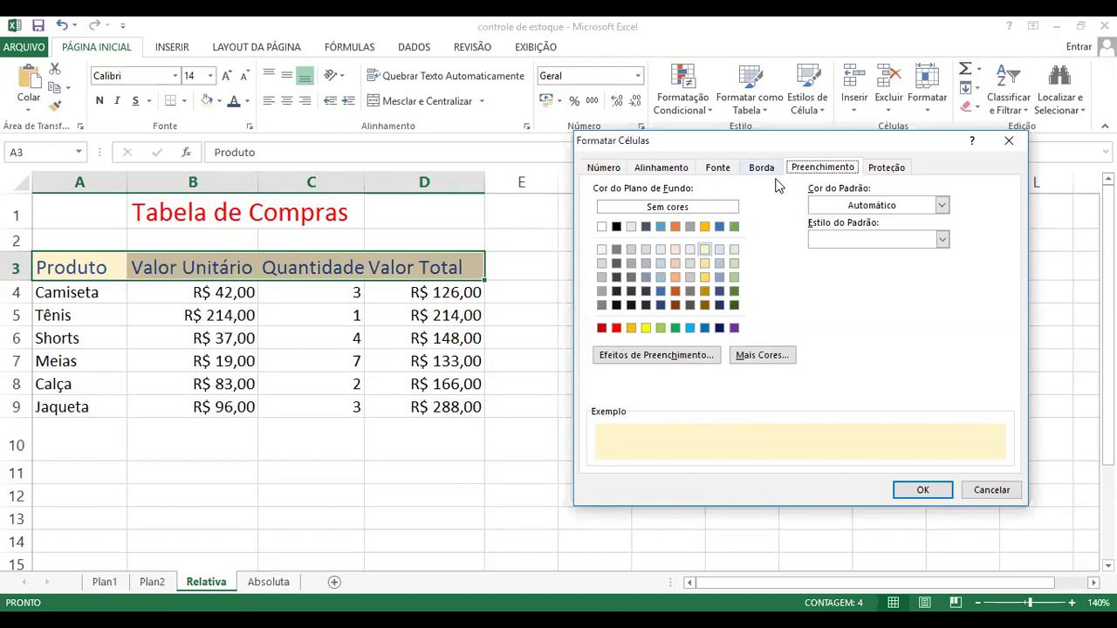
pyautogui.click(662, 263)
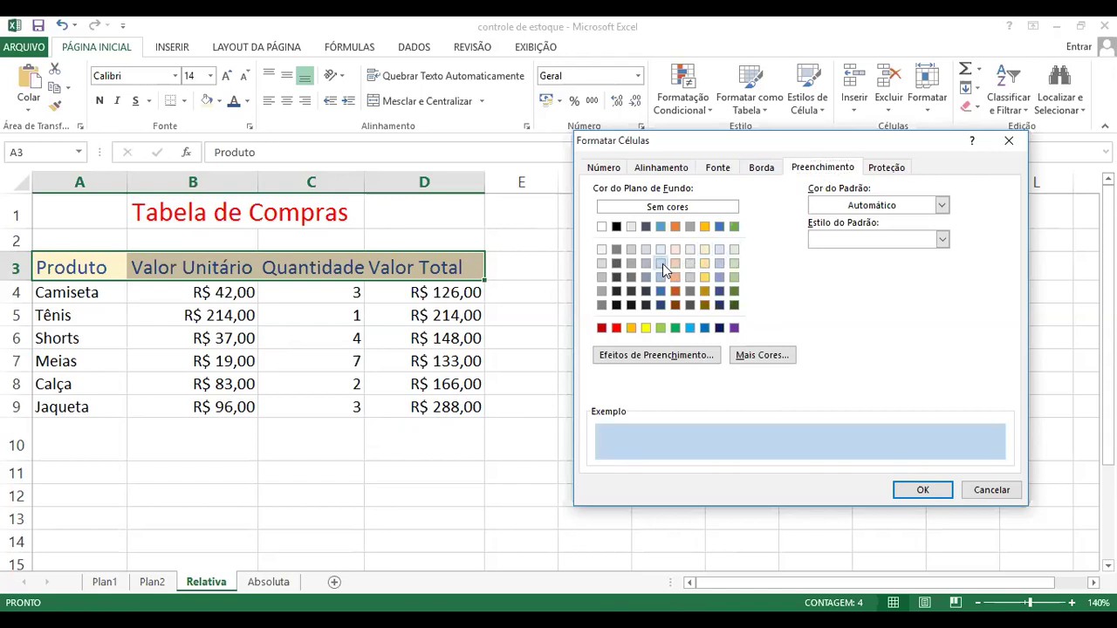
pyautogui.click(902, 491)
pyautogui.click(711, 445)
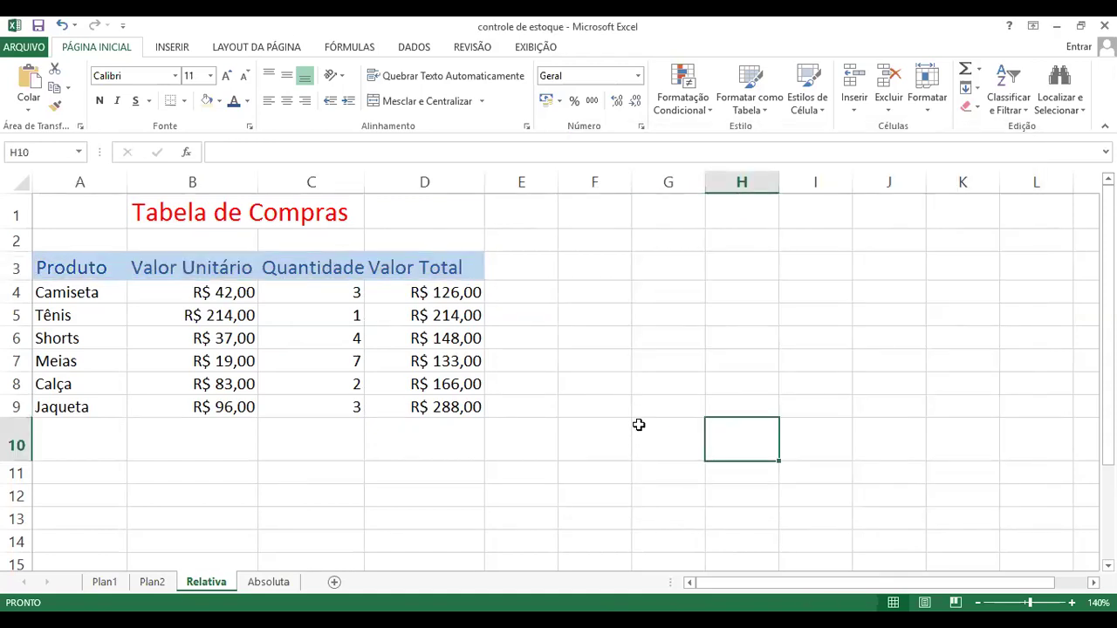
# - Reapply the light blue fill to the header row A3:D3
pyautogui.moveTo(99, 271); pyautogui.dragTo(467, 268)
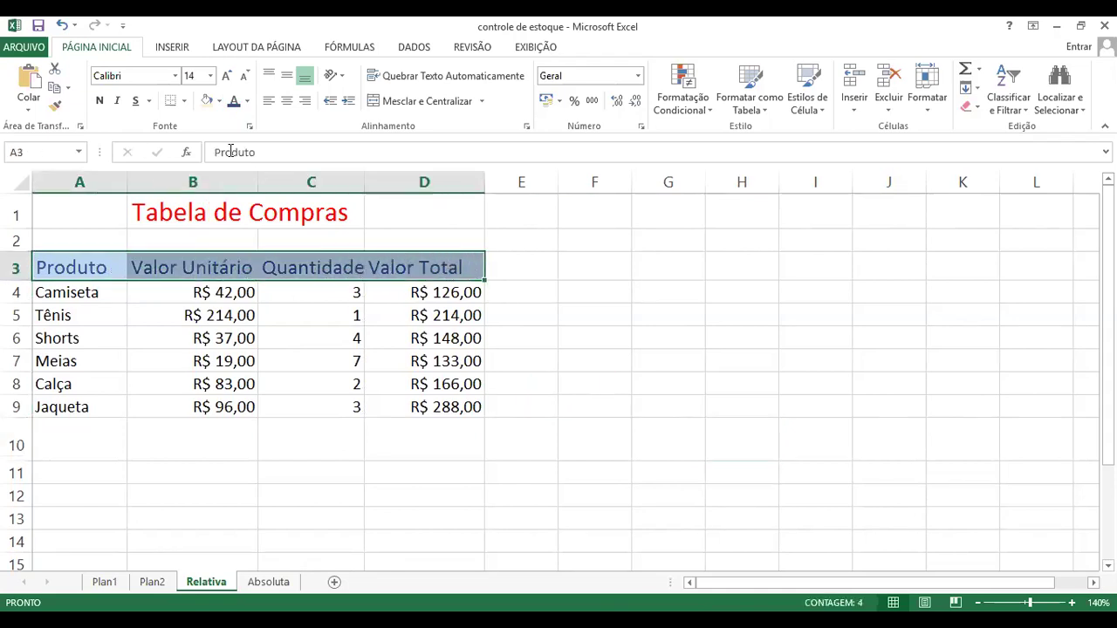
pyautogui.click(219, 101)
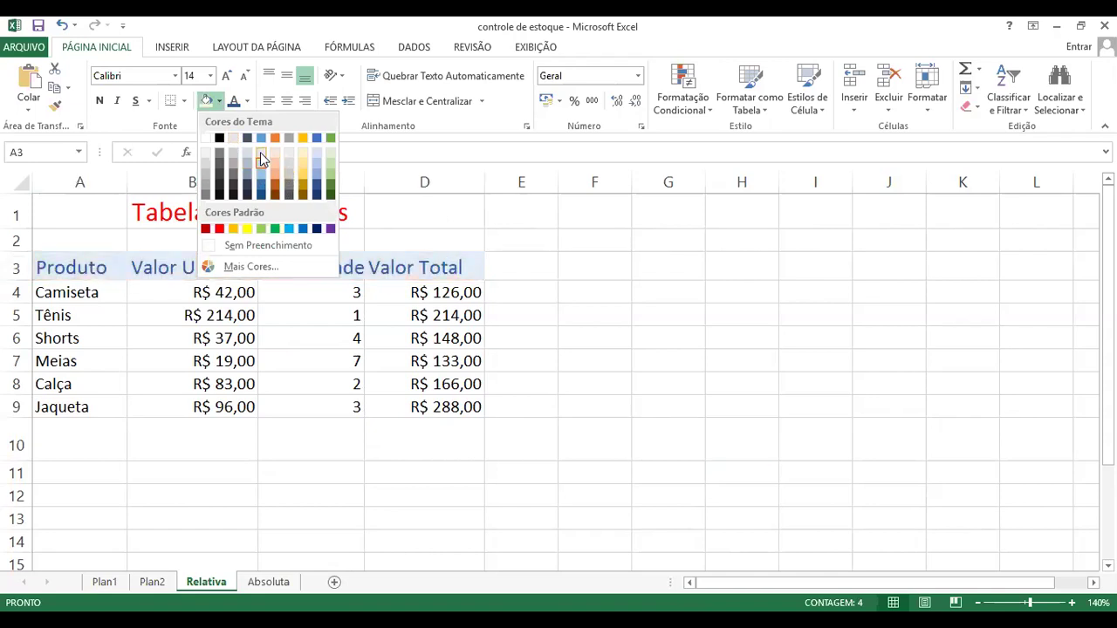
pyautogui.click(260, 153)
pyautogui.click(626, 270)
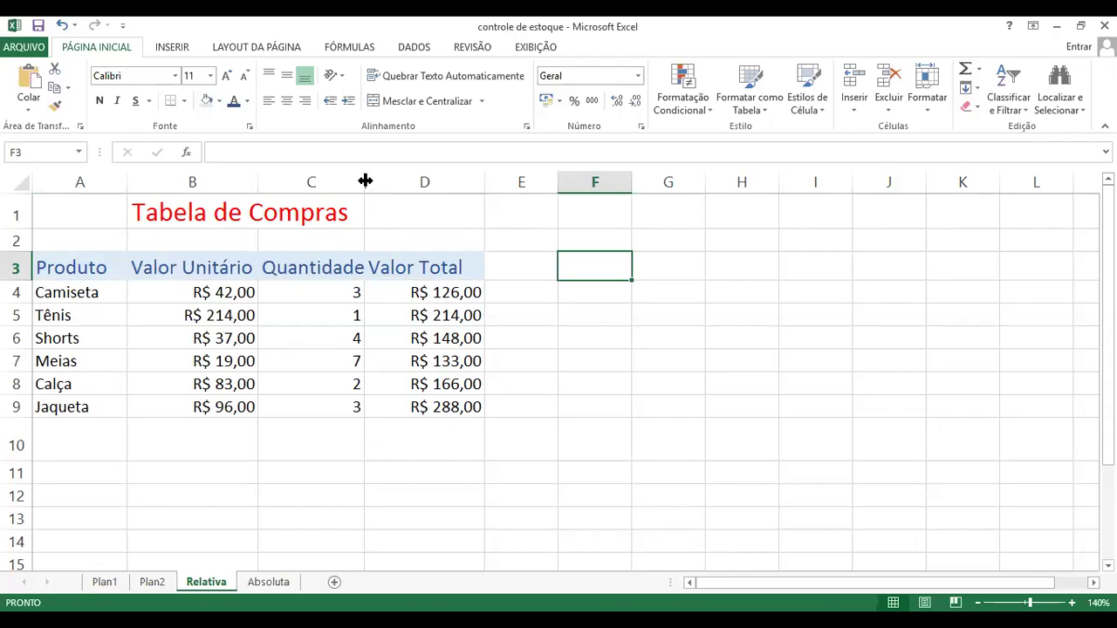
# - Widen column C to fit 'Quantidade' and select the title row A1:D1
pyautogui.moveTo(365, 179); pyautogui.dragTo(375, 181)
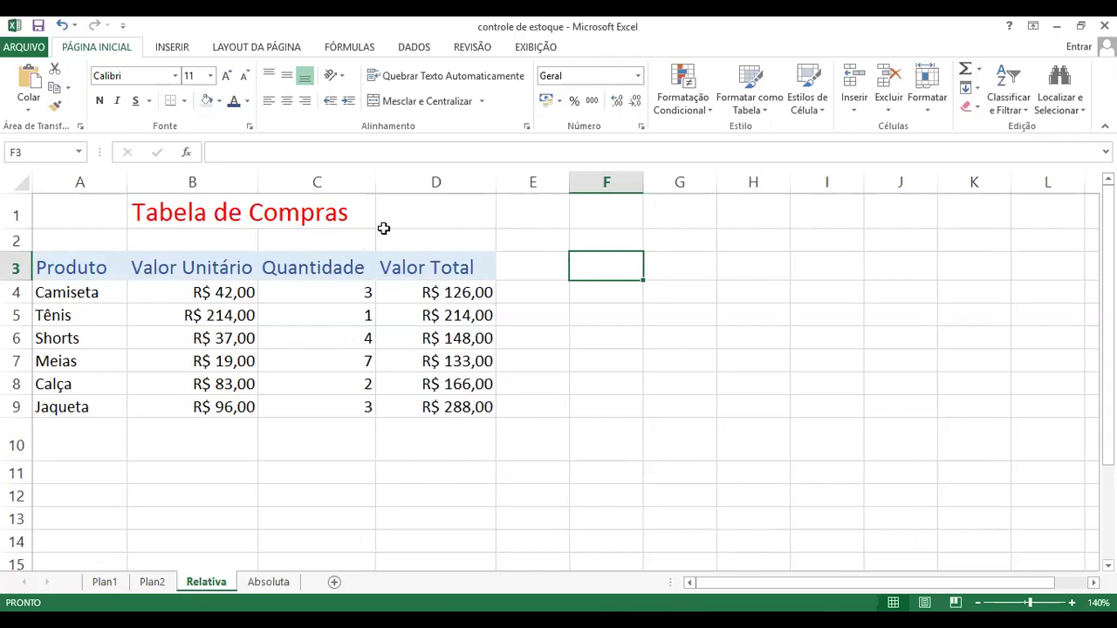
pyautogui.click(401, 278)
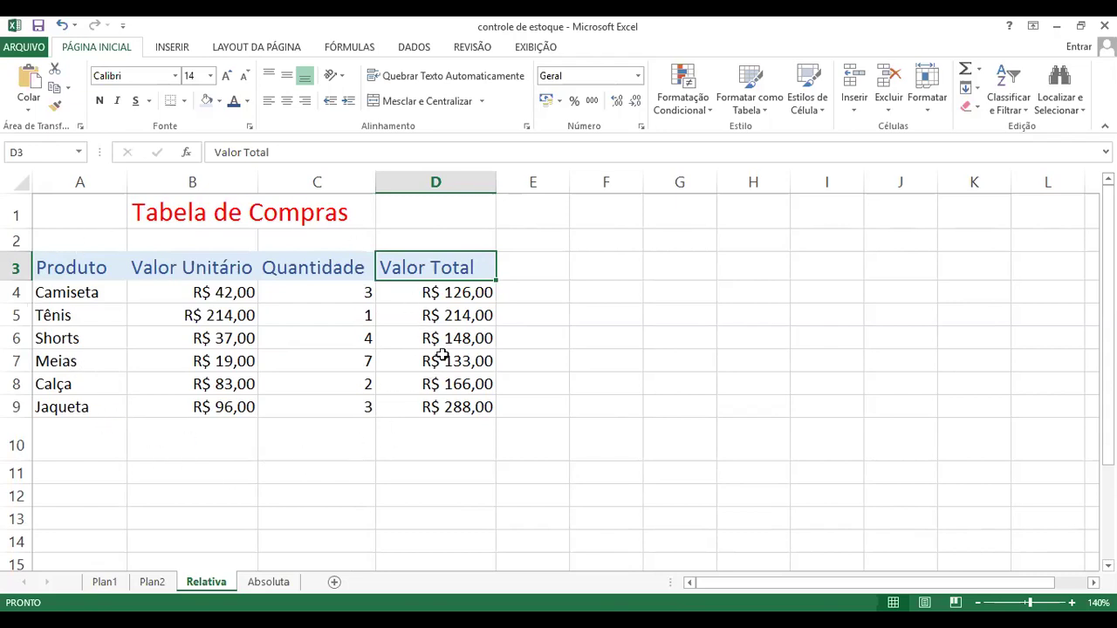
pyautogui.moveTo(55, 217); pyautogui.dragTo(419, 219)
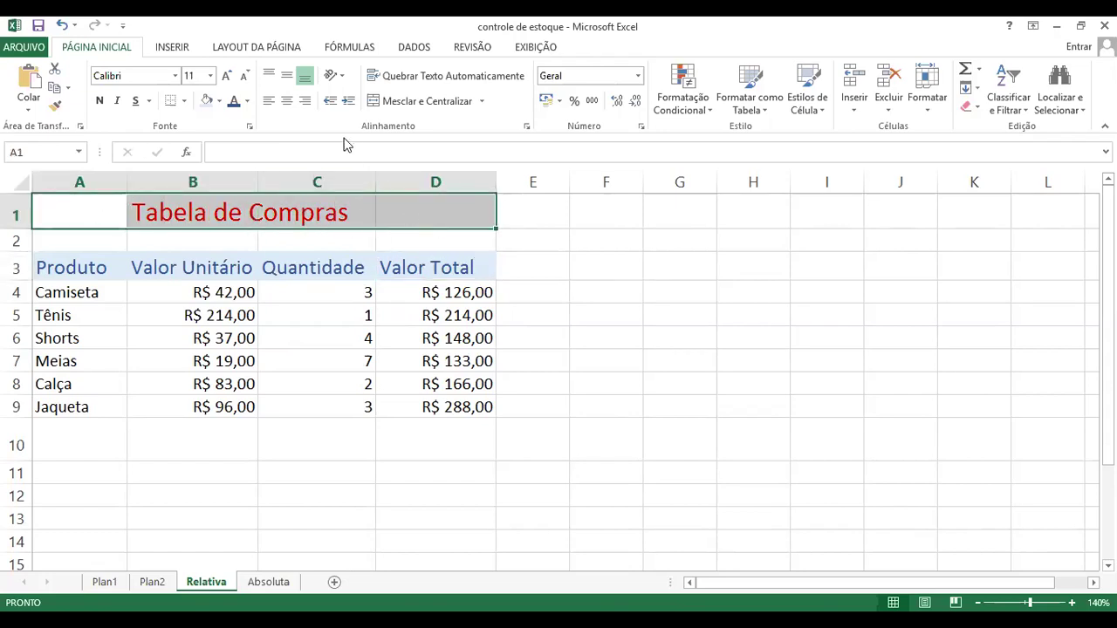
# - Merge and centre the 'Tabela de Compras' title across A1:D1
pyautogui.click(421, 102)
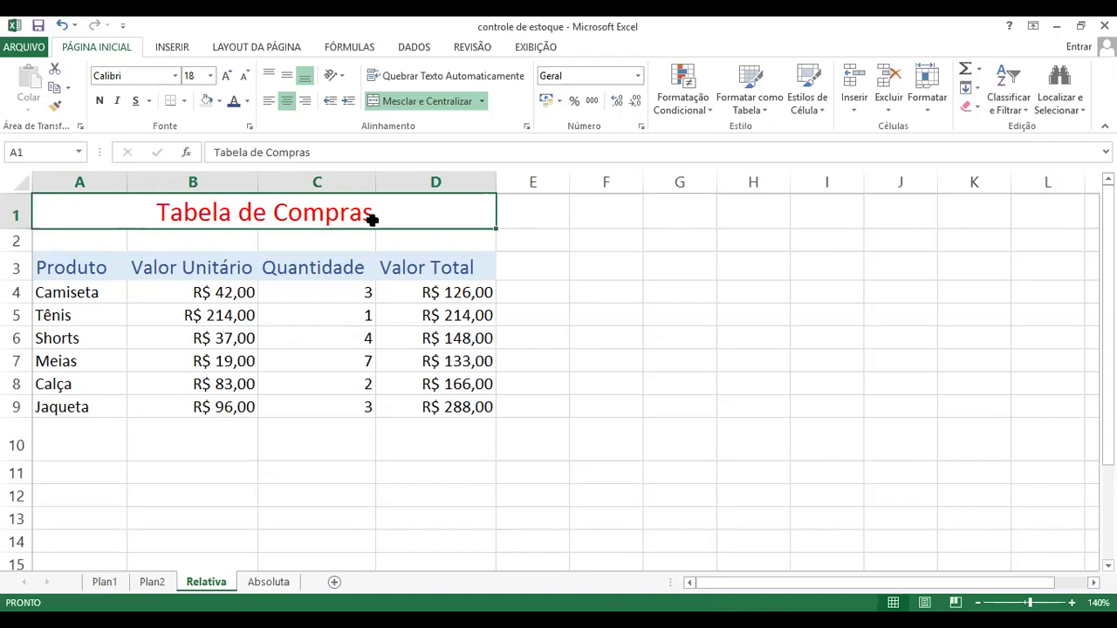
pyautogui.click(695, 302)
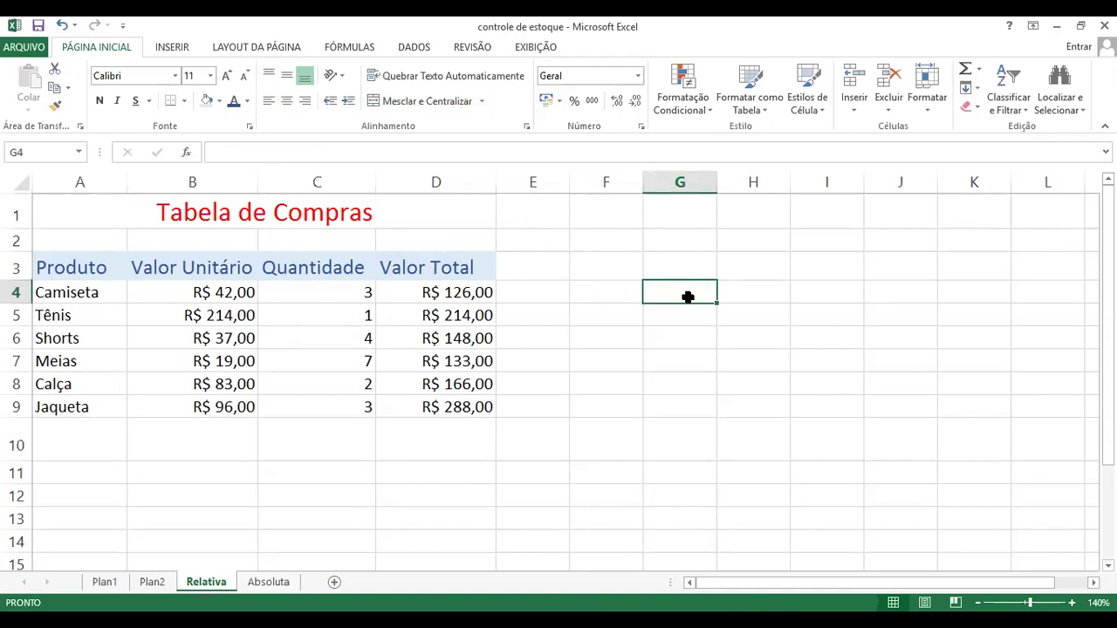
pyautogui.click(413, 220)
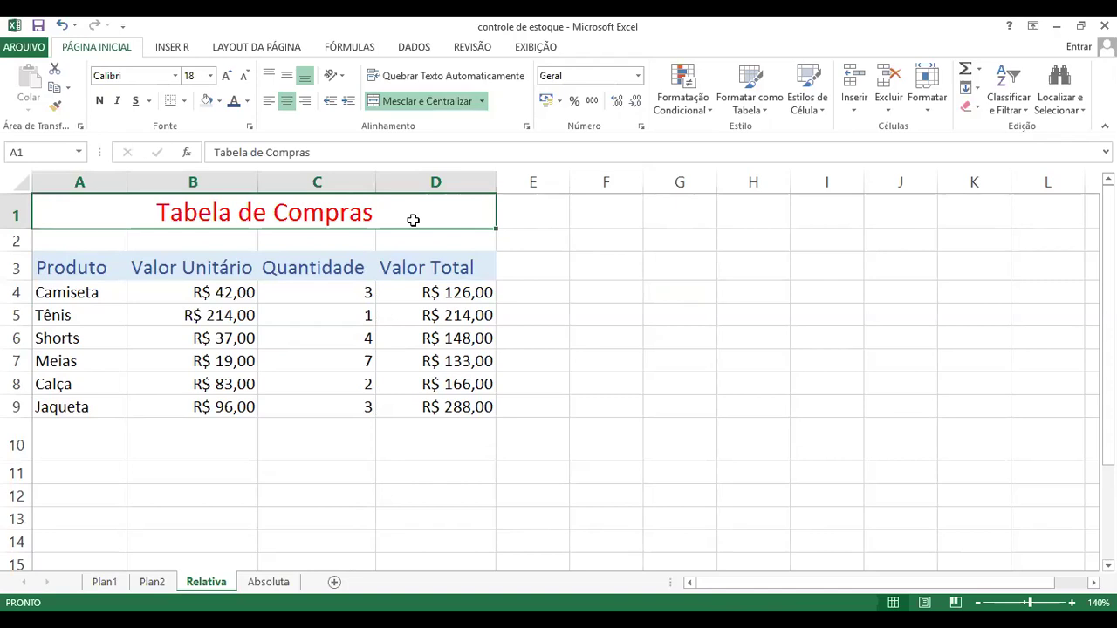
pyautogui.click(565, 321)
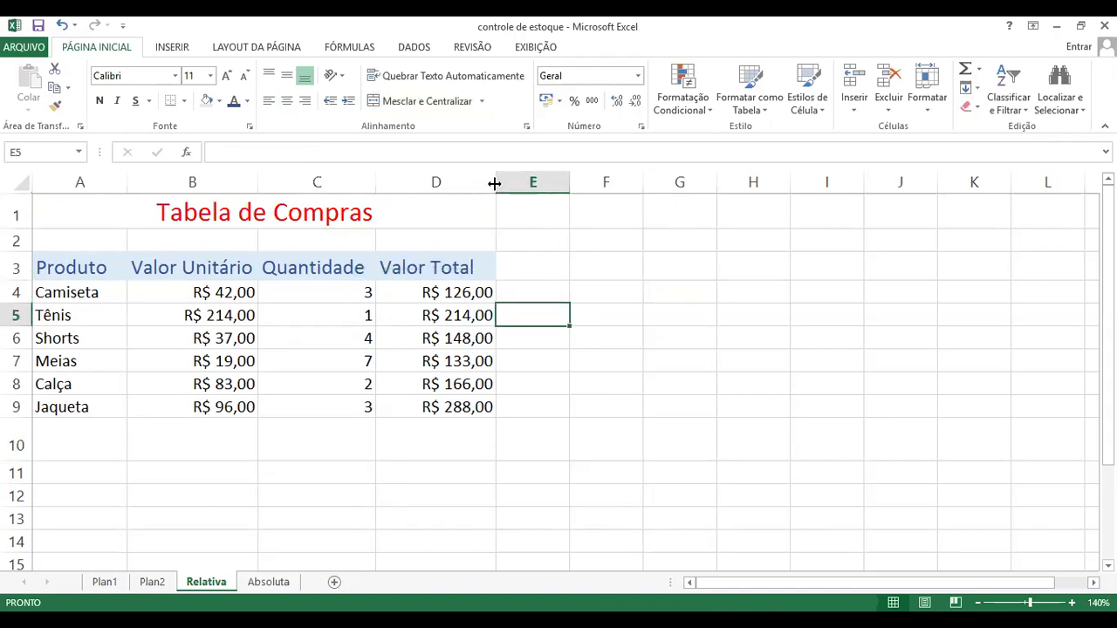
# - Temporarily widen columns D and A, then restore both to their original widths
pyautogui.moveTo(496, 181); pyautogui.dragTo(694, 185)
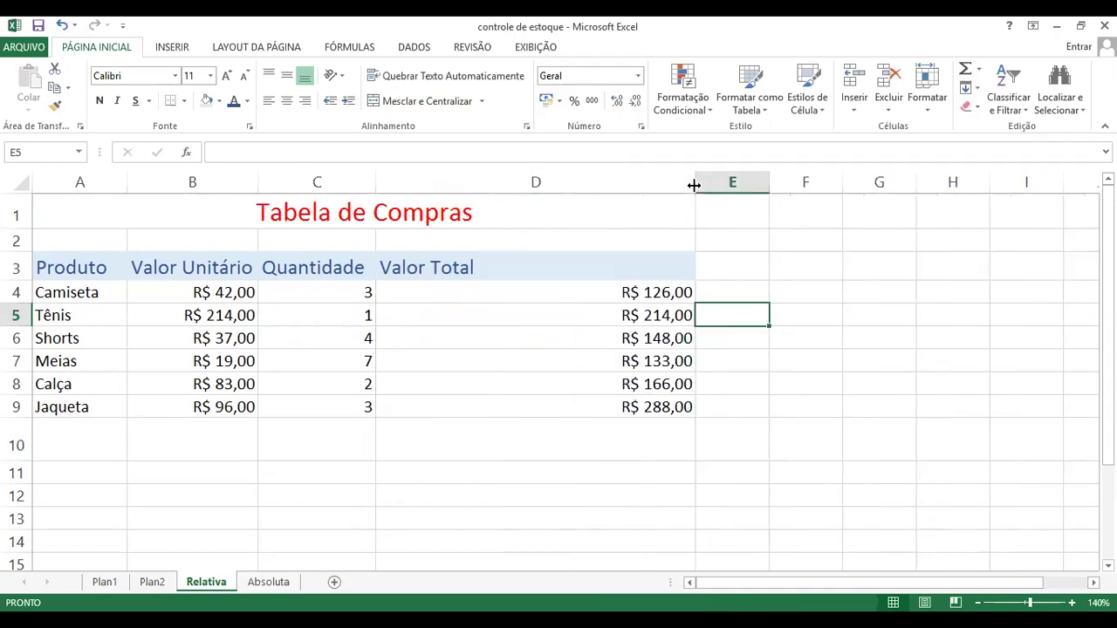
pyautogui.click(329, 216)
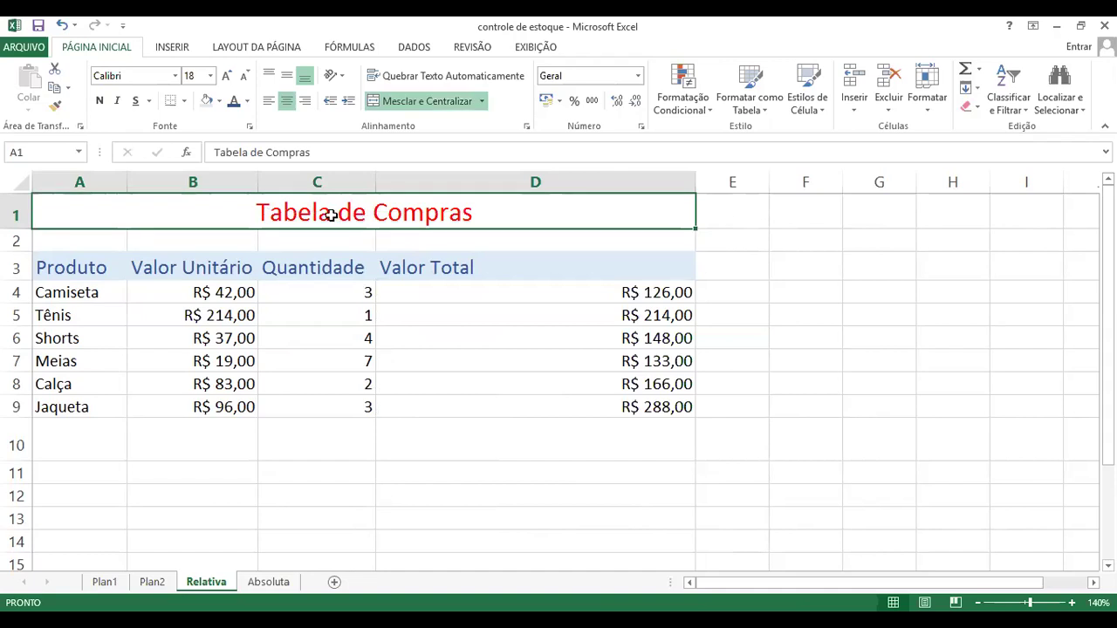
pyautogui.click(319, 317)
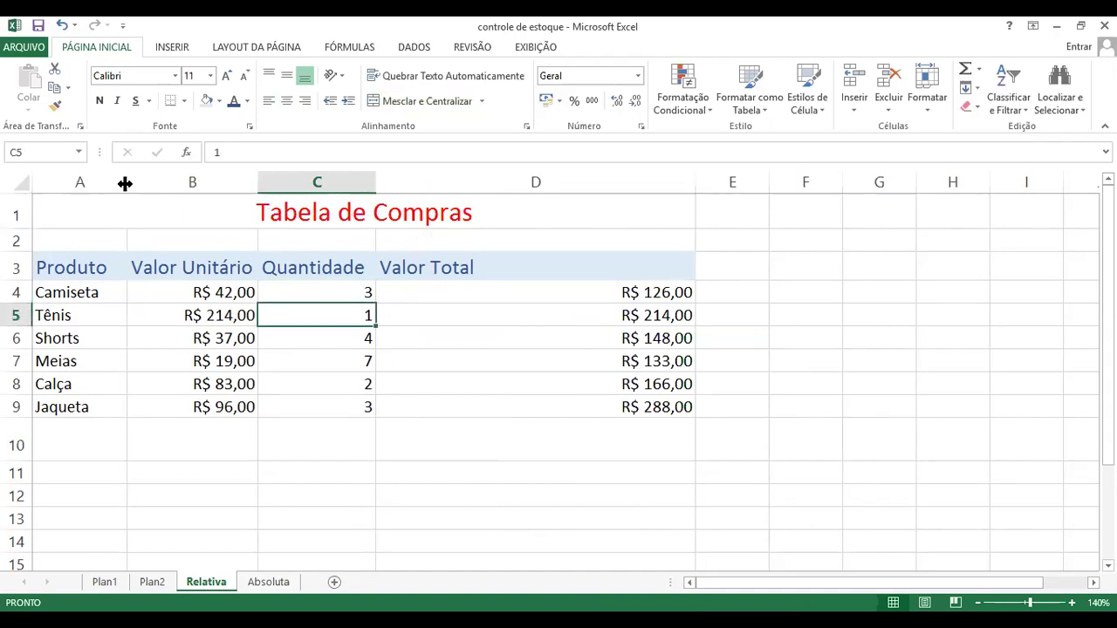
pyautogui.moveTo(125, 183); pyautogui.dragTo(241, 183)
pyautogui.click(506, 212)
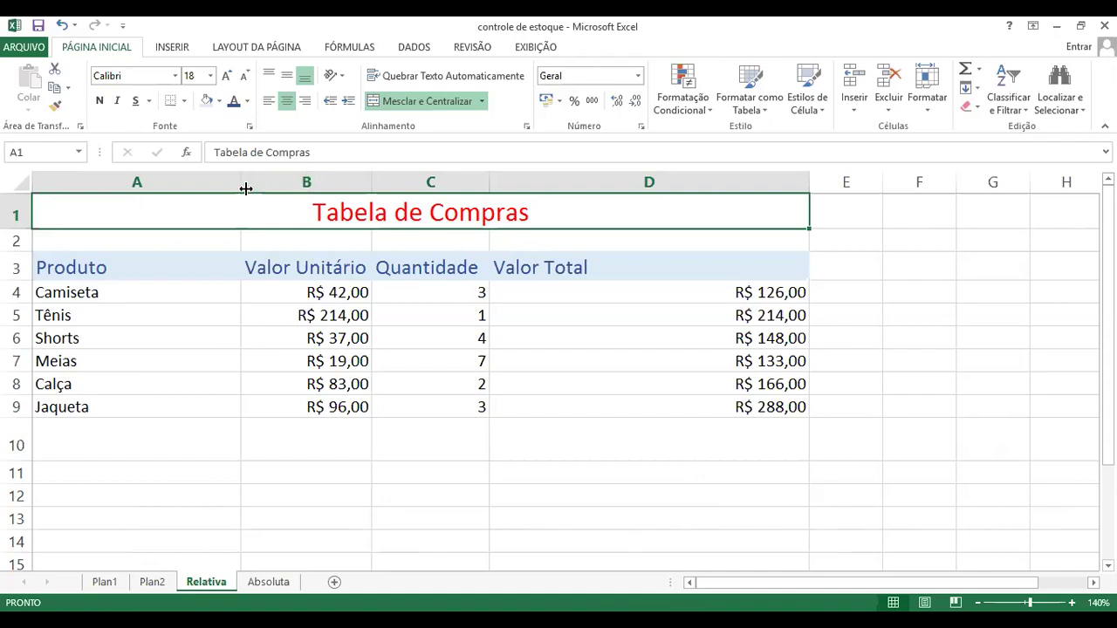
pyautogui.moveTo(241, 187); pyautogui.dragTo(127, 187)
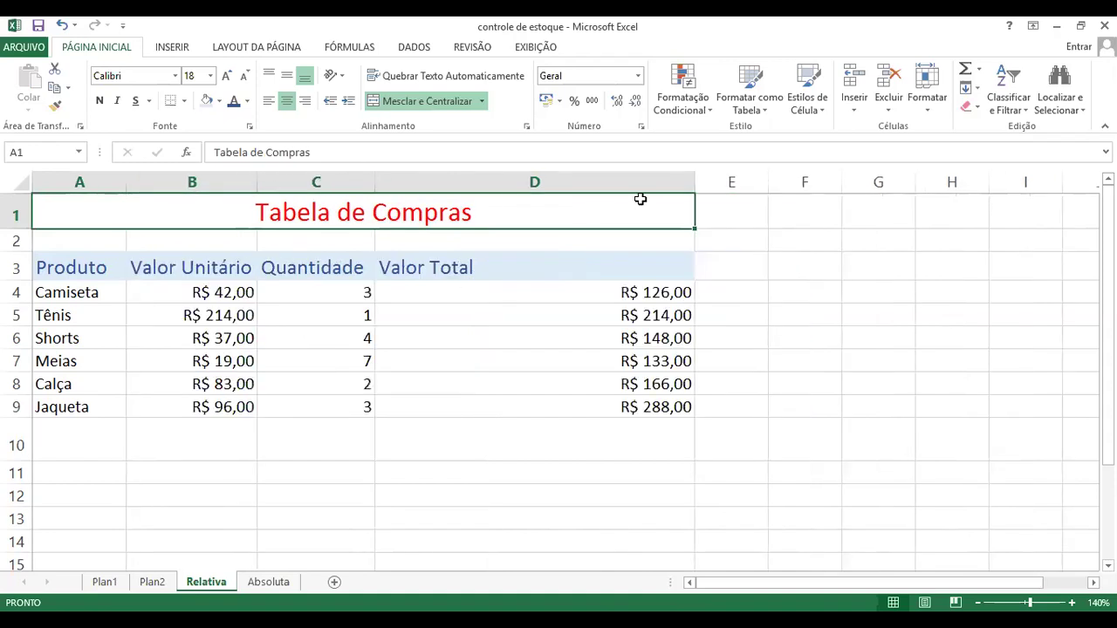
pyautogui.moveTo(690, 179); pyautogui.dragTo(504, 179)
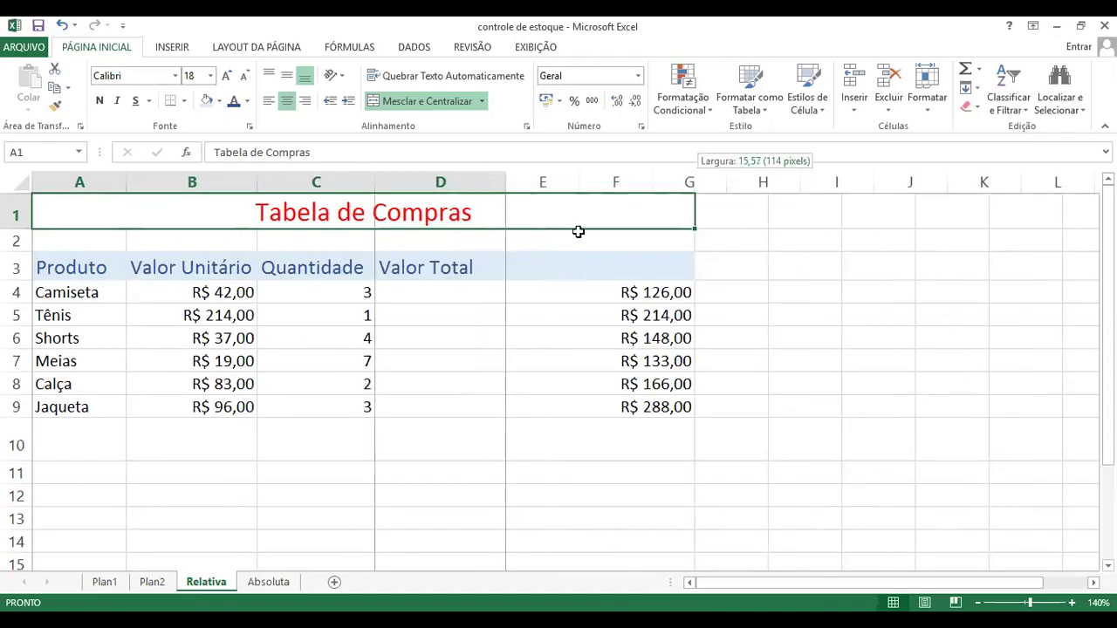
pyautogui.click(646, 286)
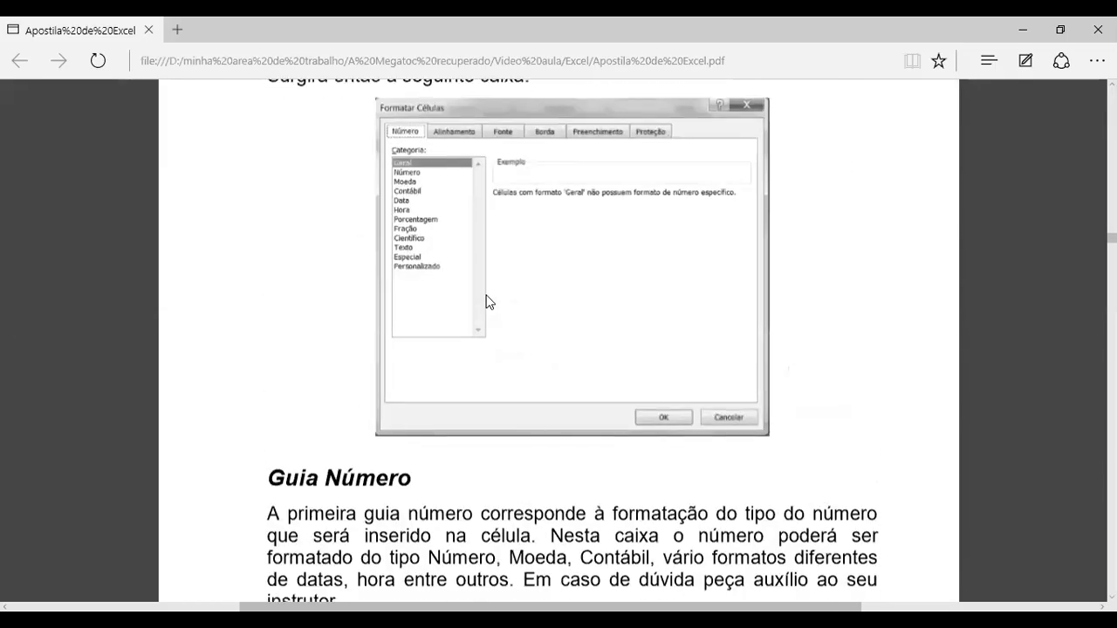
pyautogui.scroll(-5, 487, 301)
pyautogui.scroll(-6, 482, 300)
# - Tour the Formatar Células tabs: Número, Alinhamento, Fonte, Borda, Preenchimento and Proteção
pyautogui.scroll(1, 482, 292)
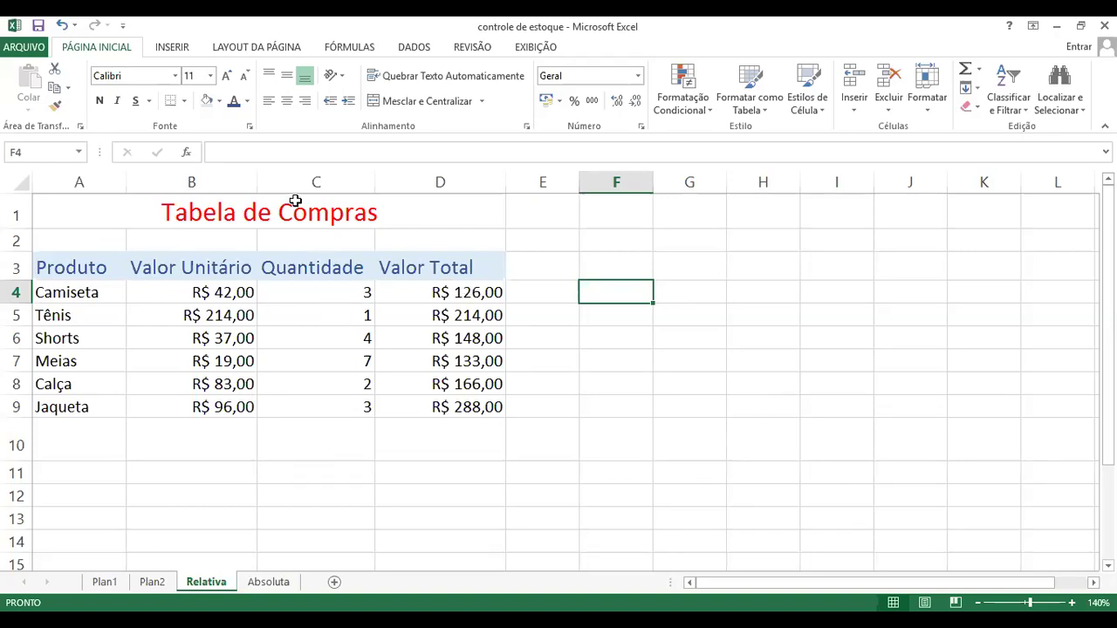
pyautogui.click(249, 129)
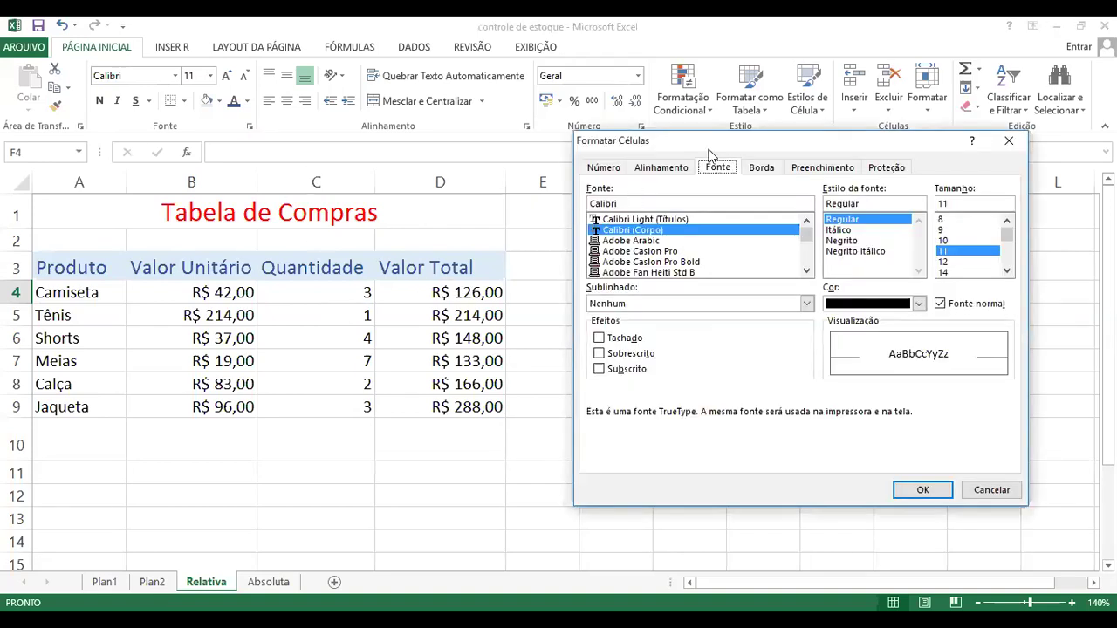
pyautogui.moveTo(703, 151); pyautogui.dragTo(623, 181)
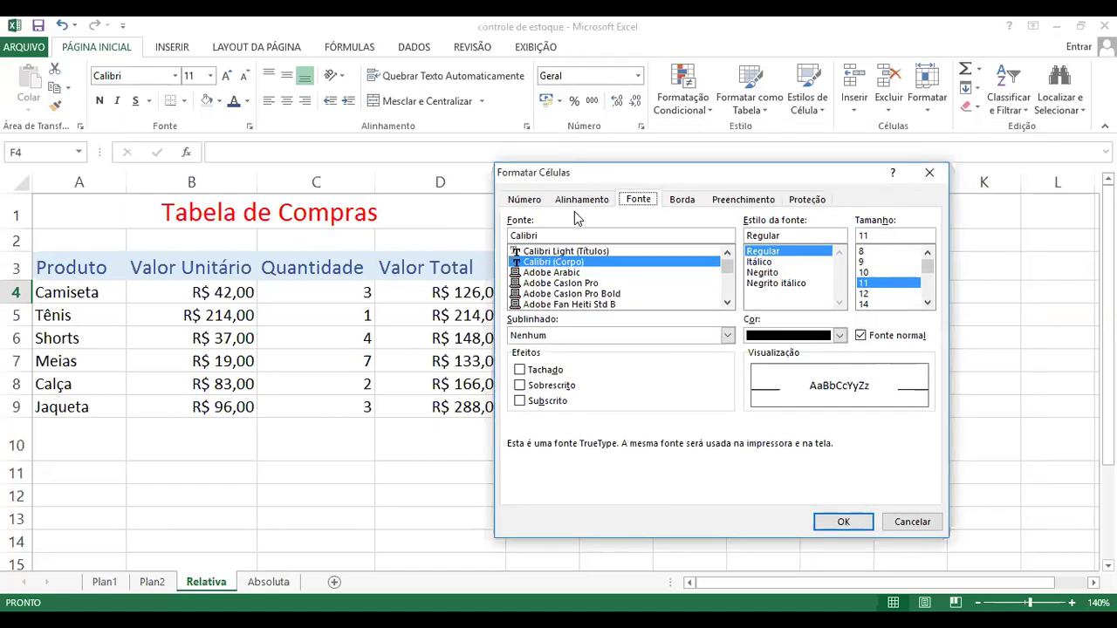
pyautogui.click(579, 202)
pyautogui.click(526, 203)
pyautogui.click(576, 201)
pyautogui.click(638, 201)
pyautogui.click(682, 201)
pyautogui.click(742, 201)
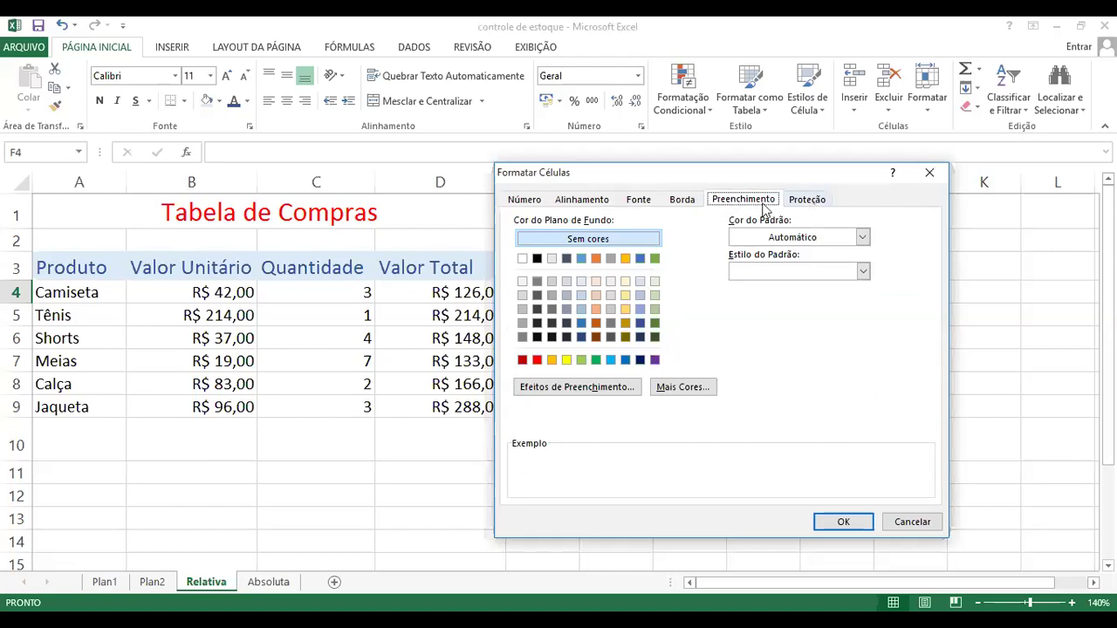
pyautogui.click(684, 203)
pyautogui.click(583, 201)
pyautogui.click(534, 201)
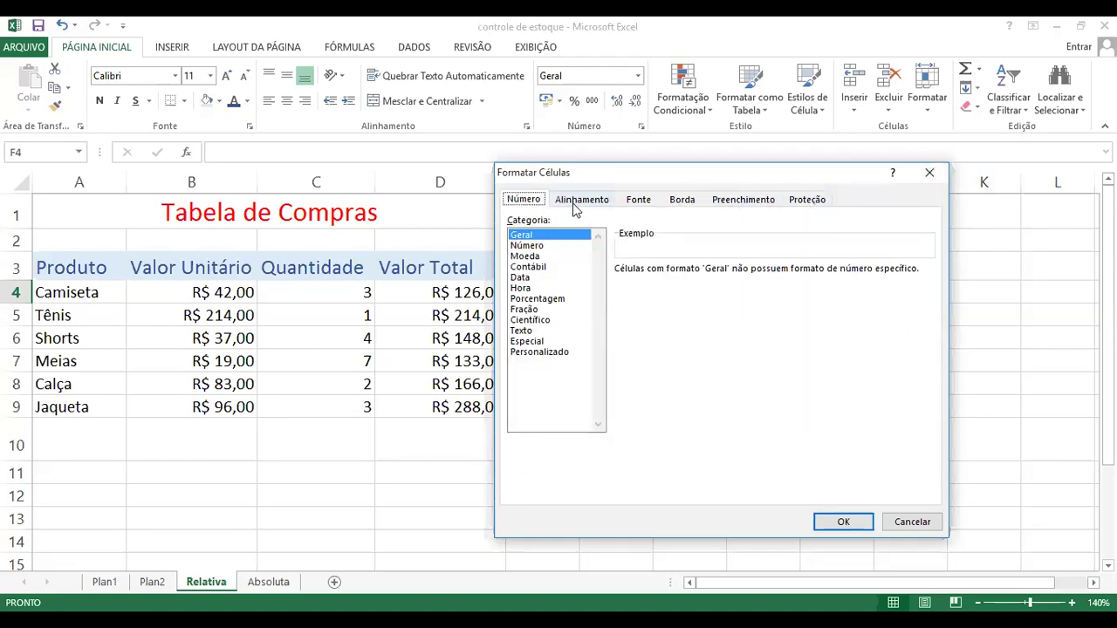
pyautogui.click(581, 200)
pyautogui.click(637, 200)
pyautogui.click(677, 203)
pyautogui.click(755, 203)
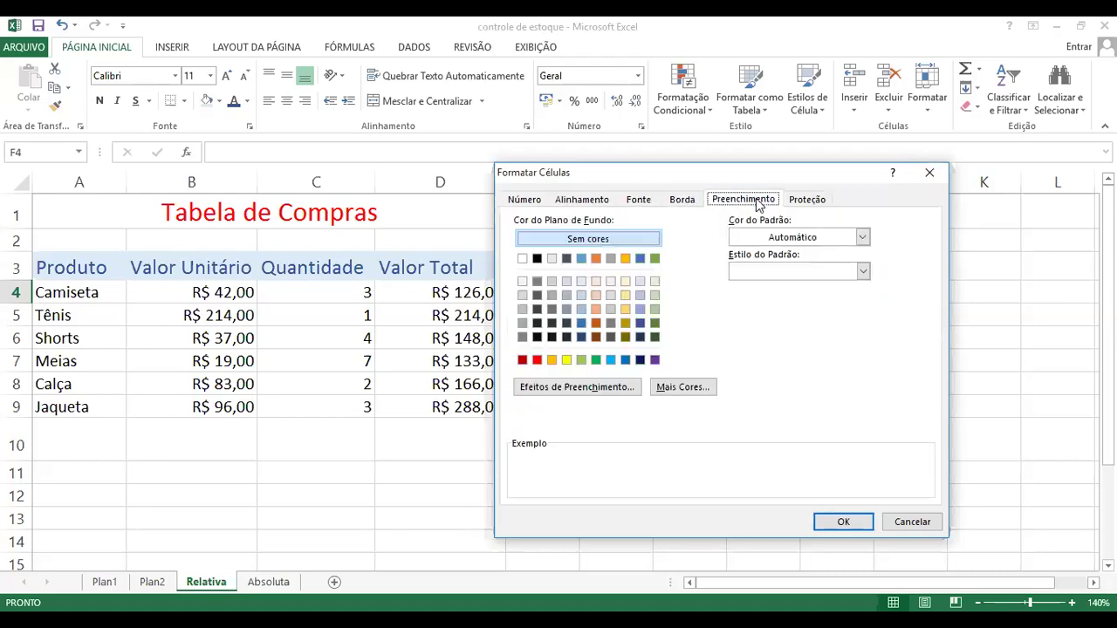
pyautogui.click(813, 200)
pyautogui.click(757, 201)
pyautogui.click(681, 199)
pyautogui.click(621, 201)
pyautogui.click(597, 200)
pyautogui.click(526, 202)
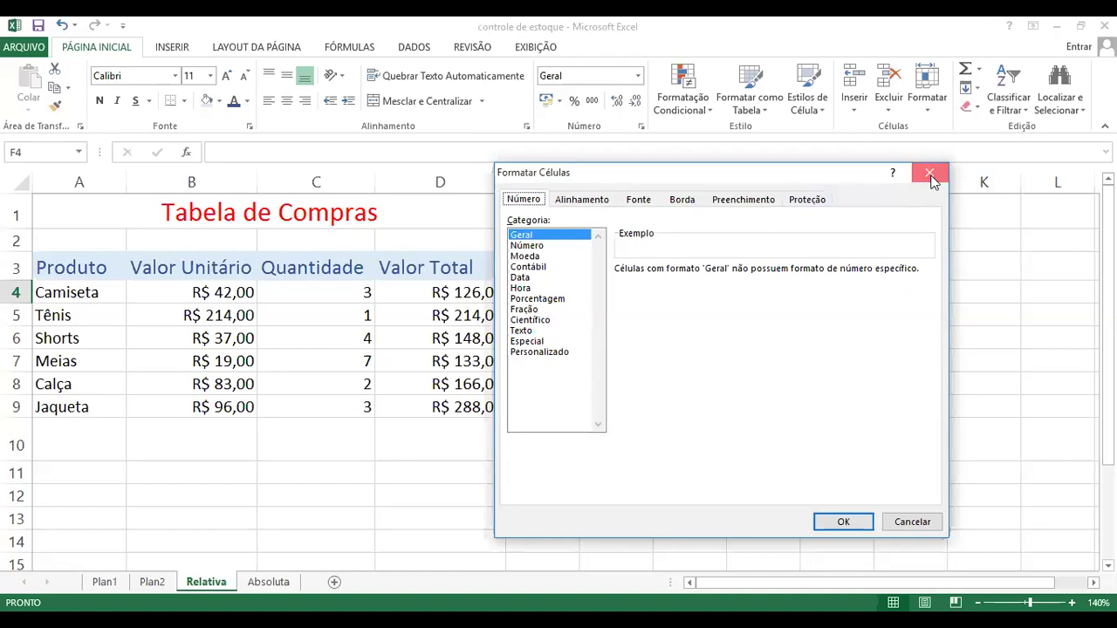
# - Close Formatar Células without changes and click back onto the sheet
pyautogui.click(930, 174)
pyautogui.click(628, 339)
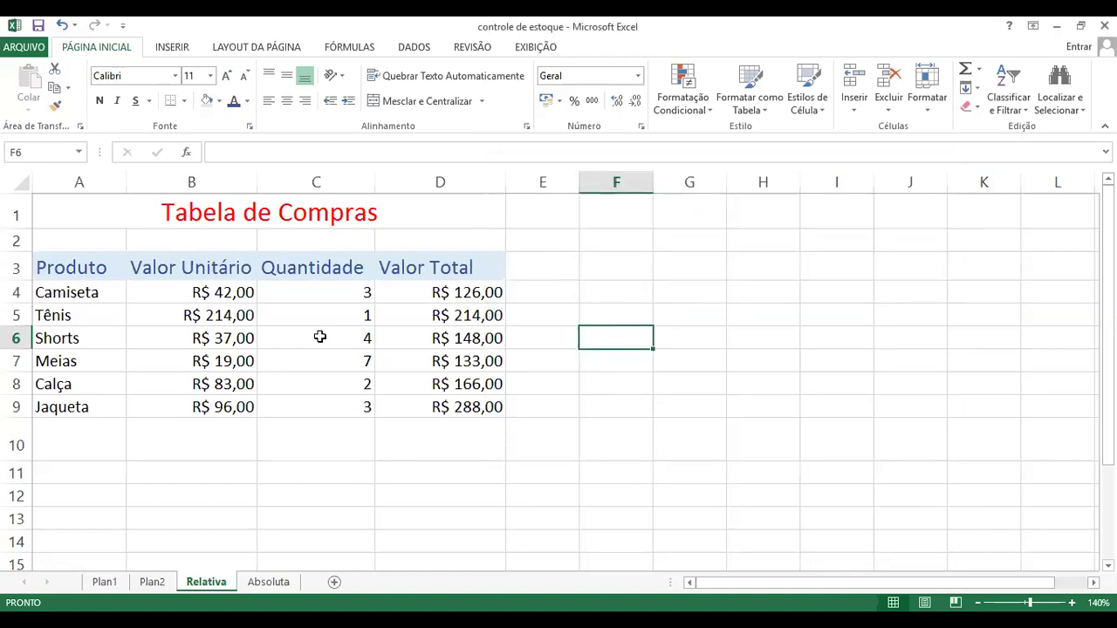
pyautogui.click(132, 327)
# - Apply 'Todas as bordas' from the Borders list to the product rows A4:D9
pyautogui.moveTo(67, 291)
pyautogui.mouseDown()
pyautogui.moveTo(295, 328)
pyautogui.moveTo(443, 404)
pyautogui.mouseUp()
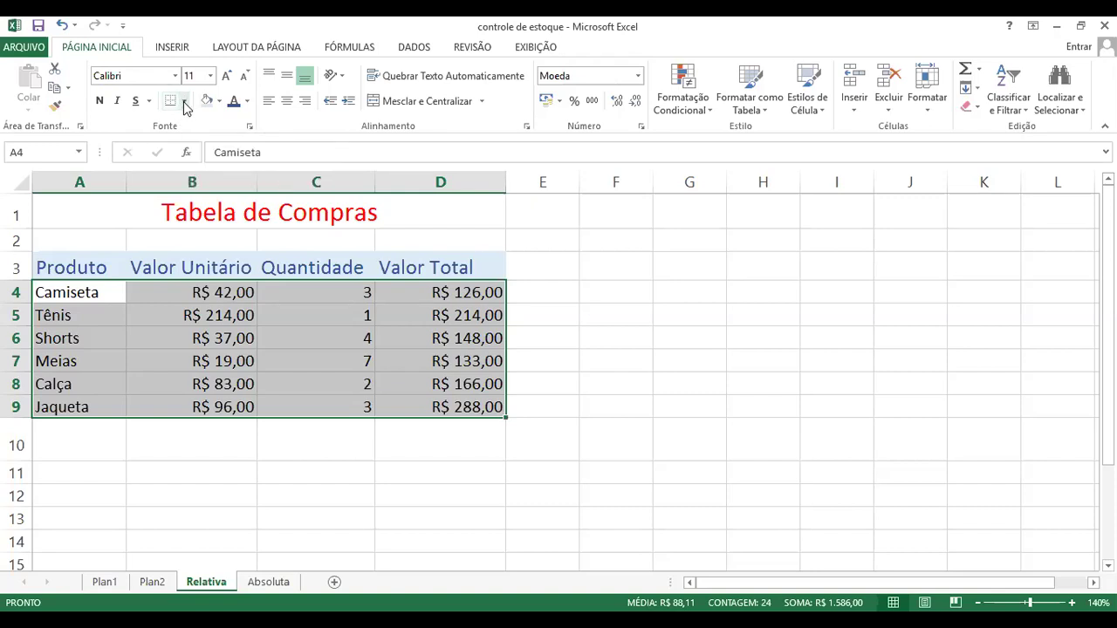
pyautogui.click(185, 101)
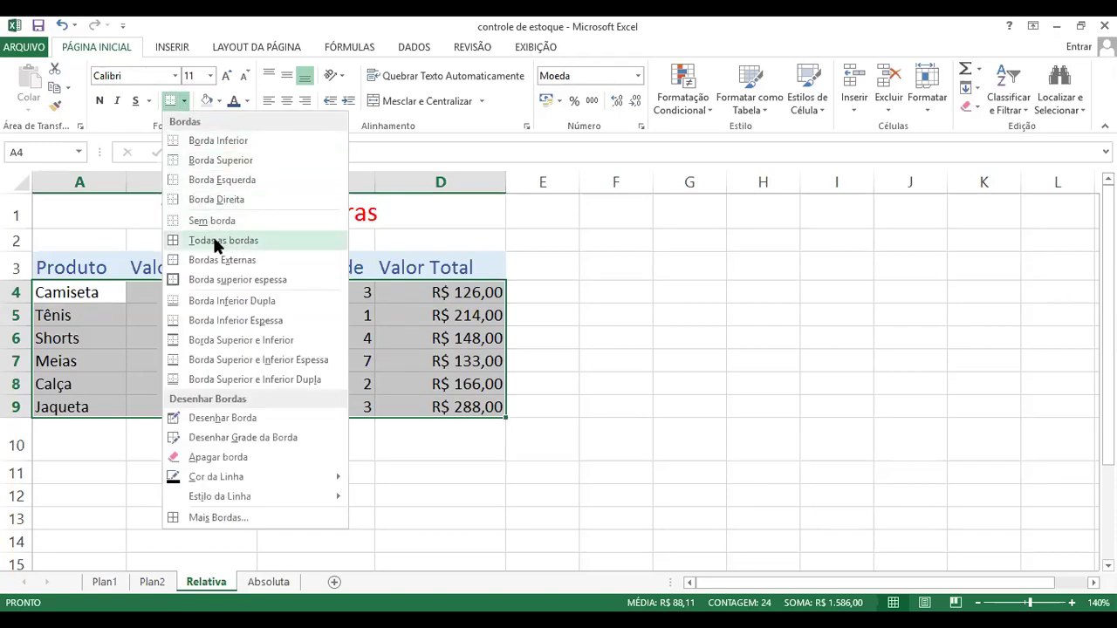
pyautogui.click(229, 356)
pyautogui.click(840, 366)
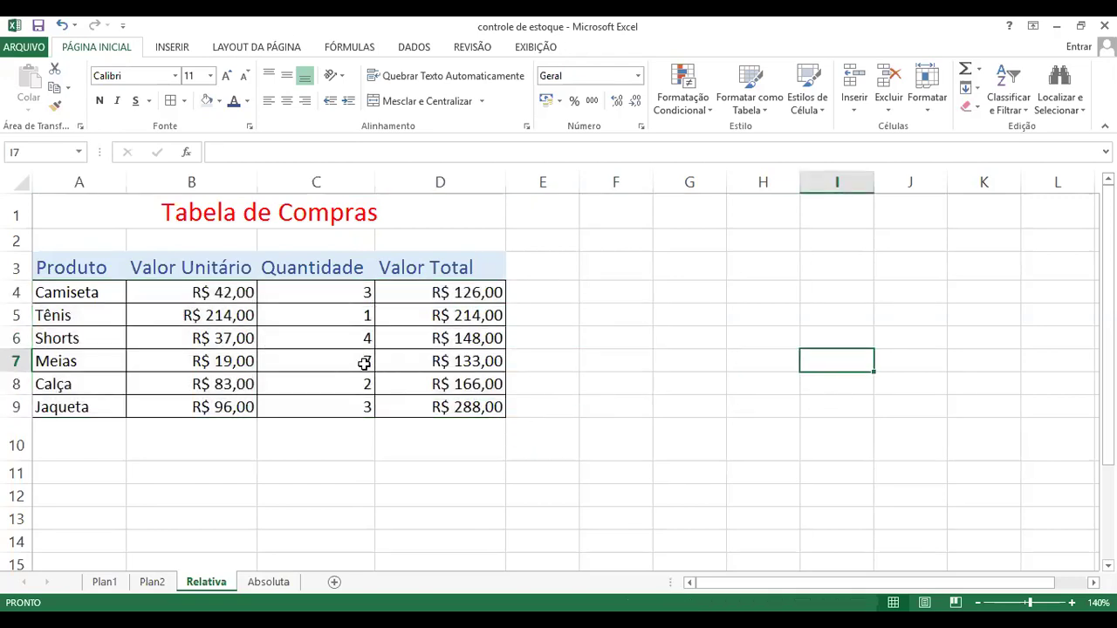
# - Apply a thick blue Contorno border around the merged Tabela de Compras title in A1
pyautogui.click(86, 207)
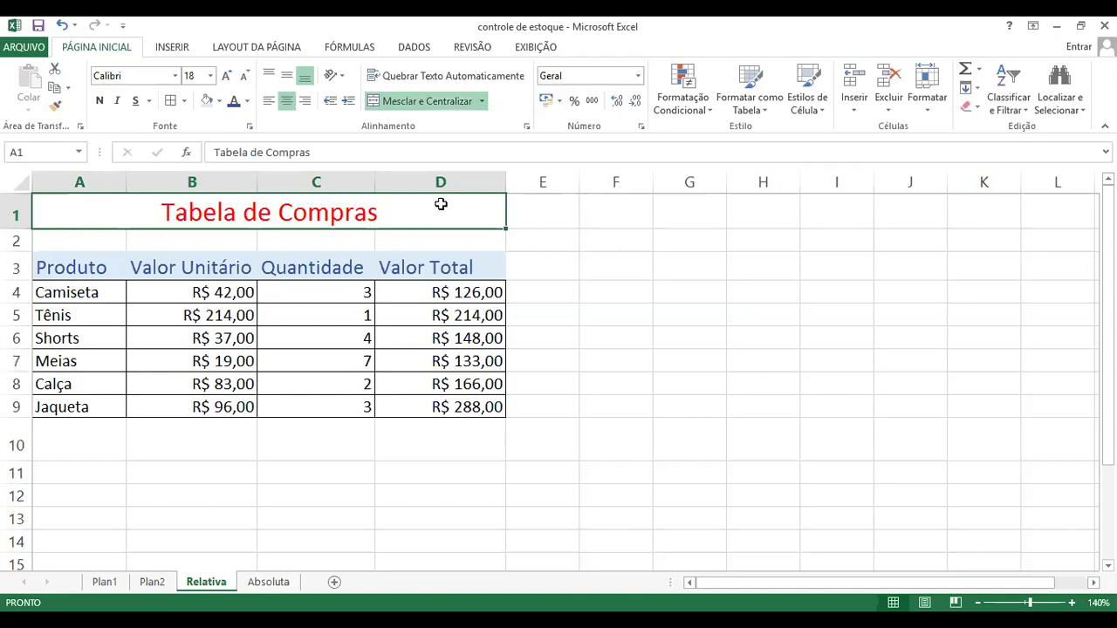
pyautogui.click(594, 275)
pyautogui.click(148, 213)
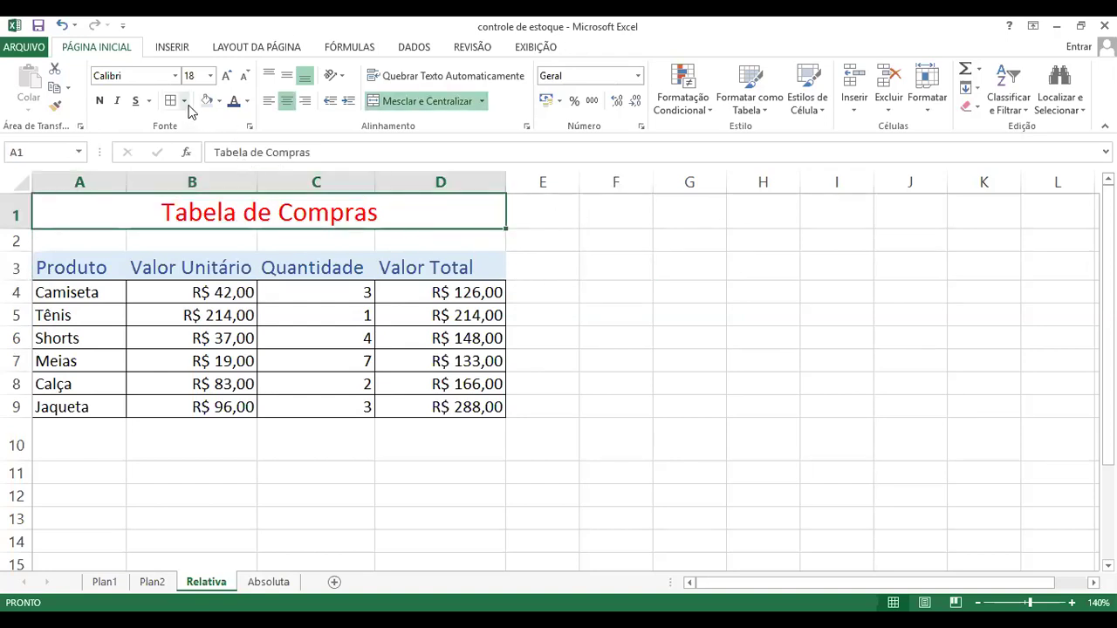
pyautogui.click(249, 130)
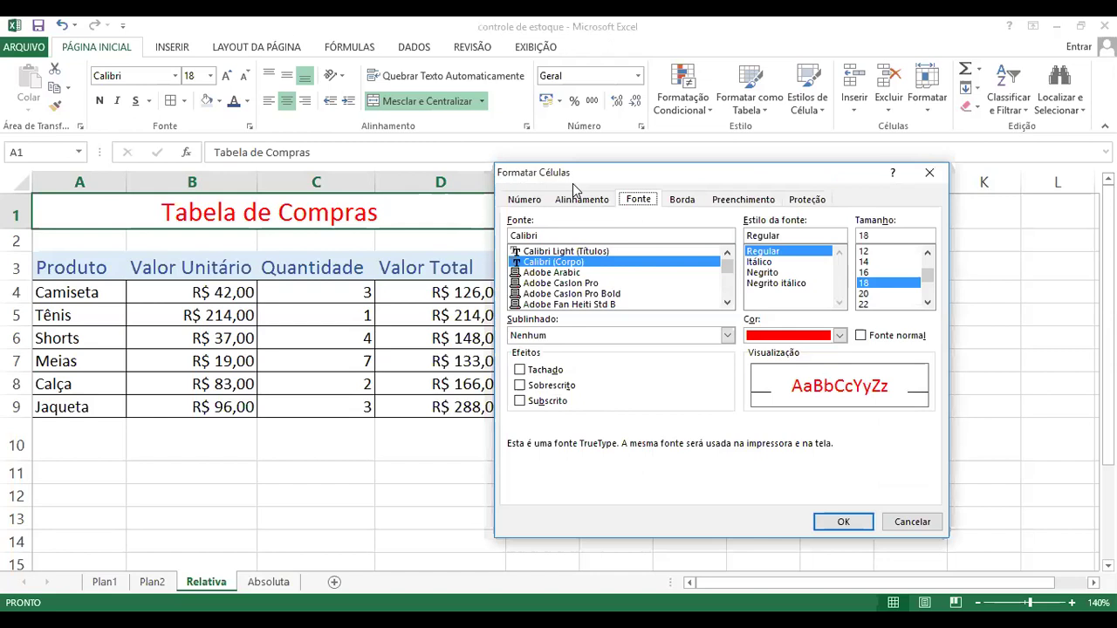
pyautogui.click(682, 202)
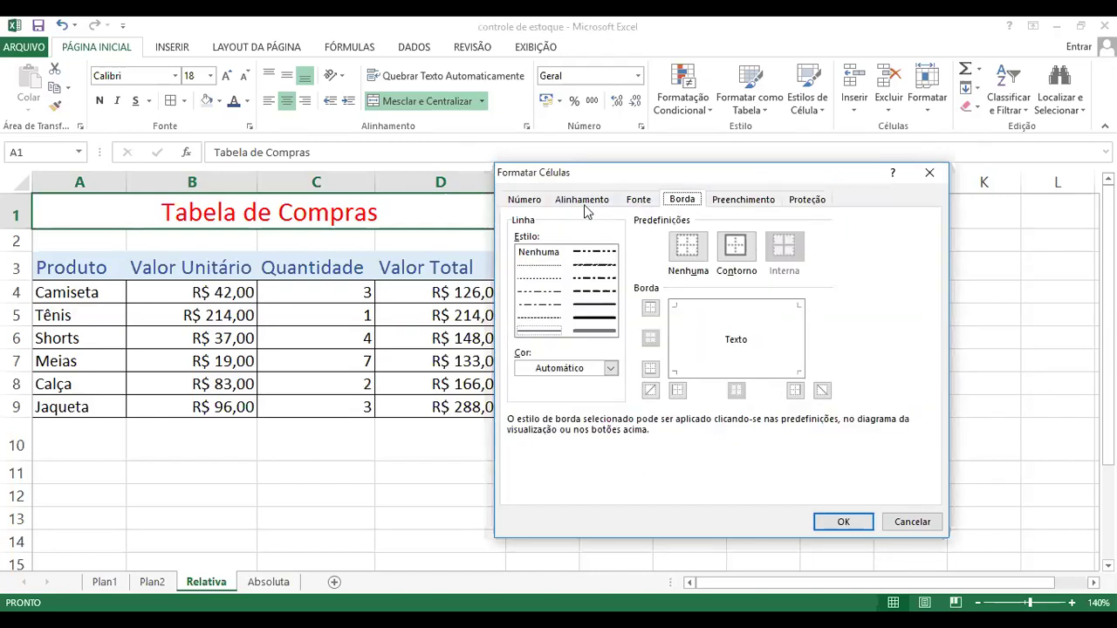
pyautogui.click(610, 369)
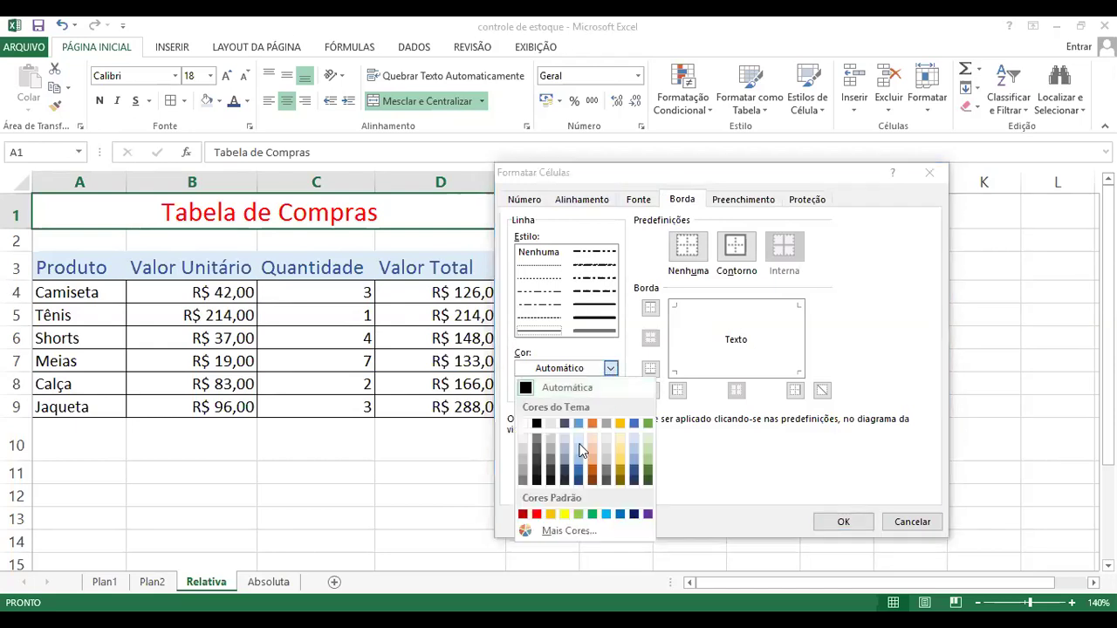
pyautogui.click(620, 515)
pyautogui.click(598, 320)
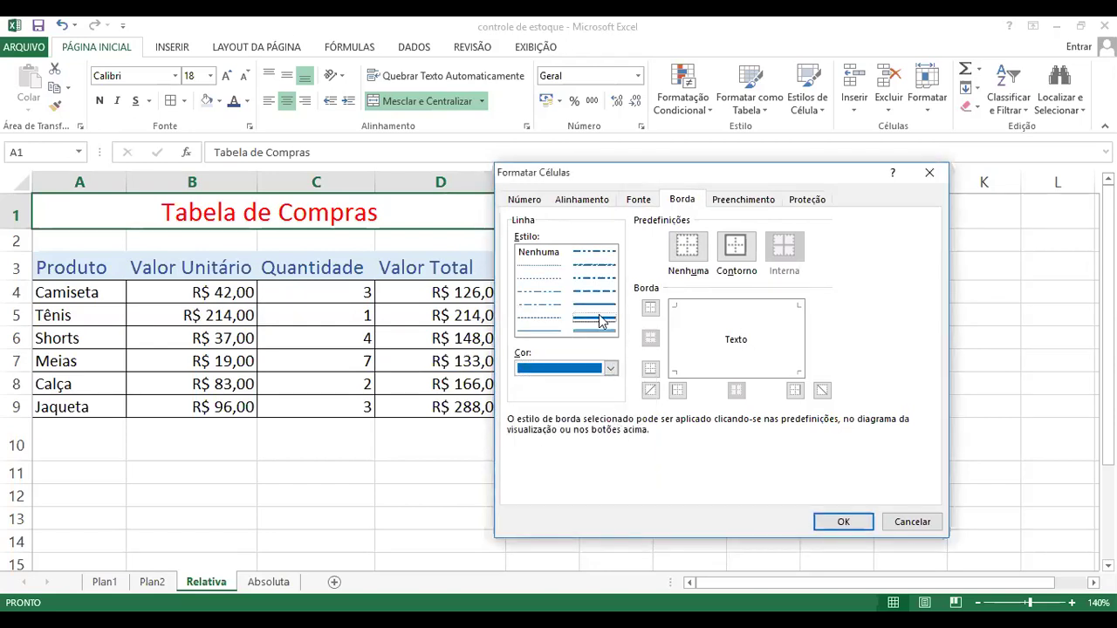
pyautogui.click(734, 248)
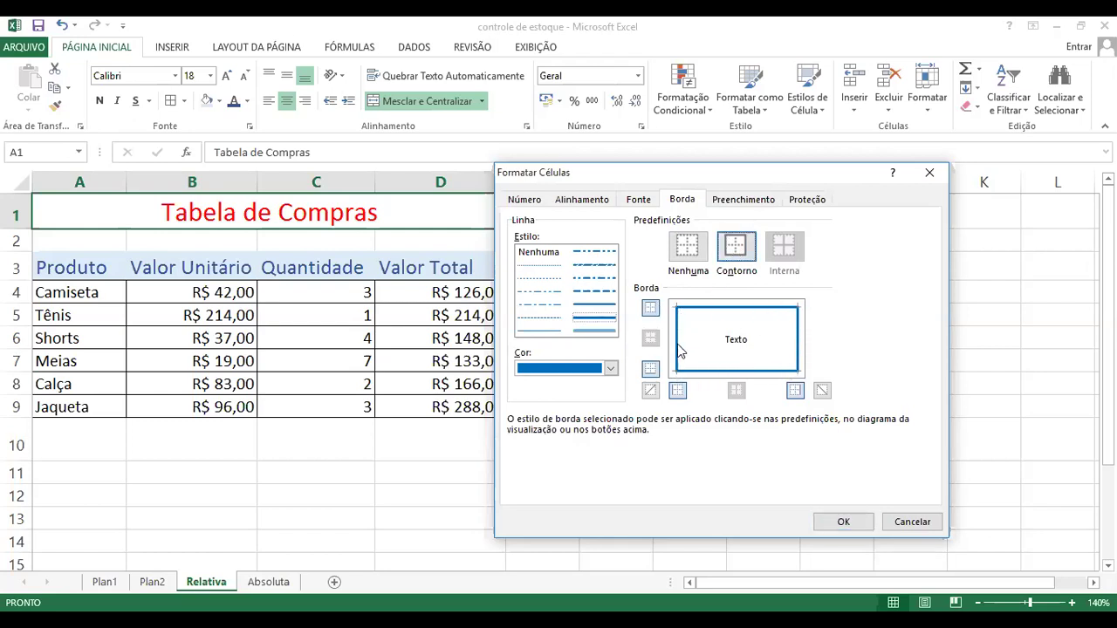
pyautogui.click(843, 521)
pyautogui.click(731, 419)
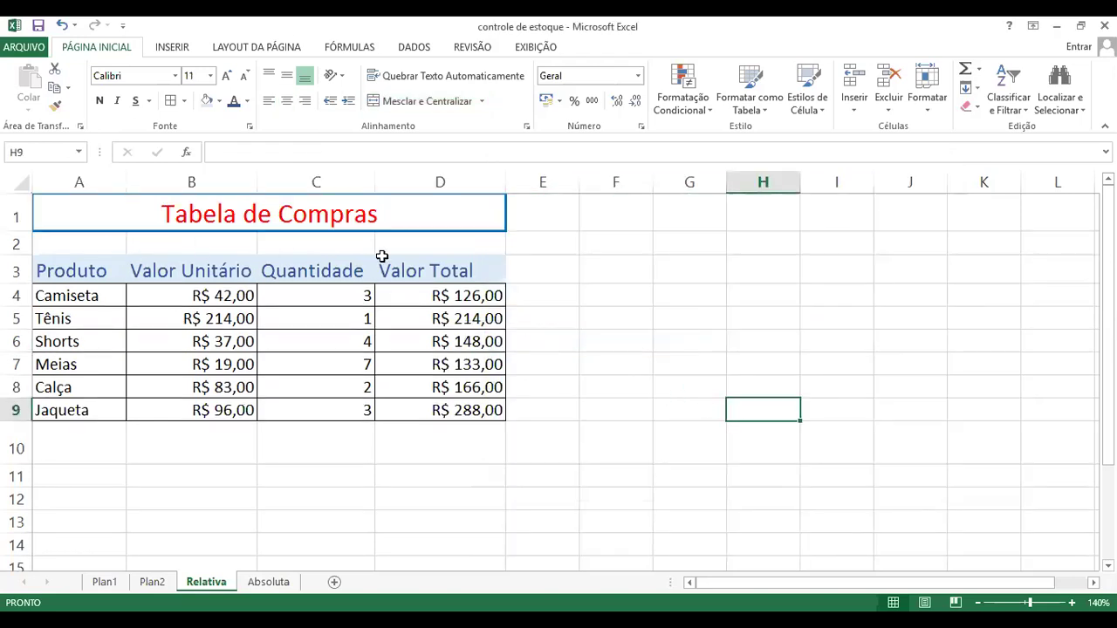
pyautogui.click(689, 291)
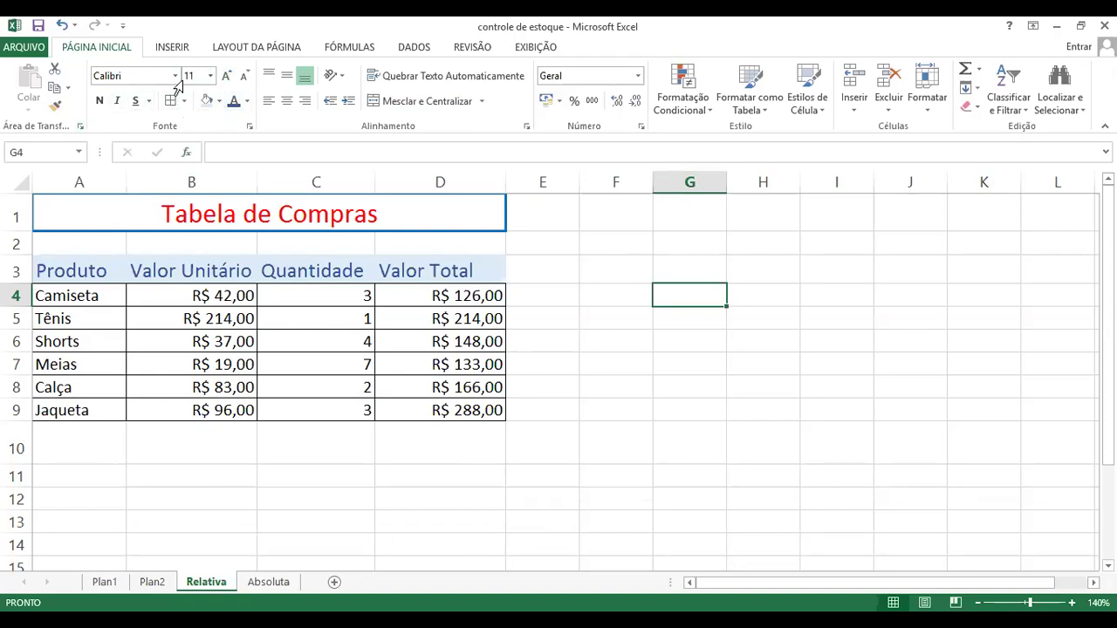
pyautogui.moveTo(90, 271); pyautogui.dragTo(443, 270)
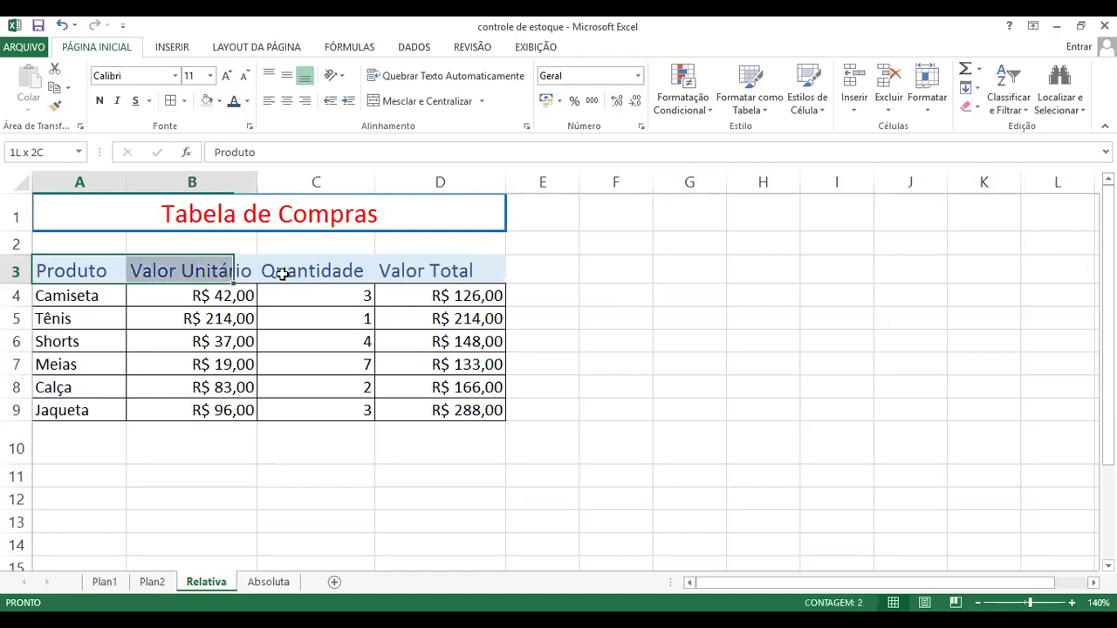
pyautogui.click(101, 102)
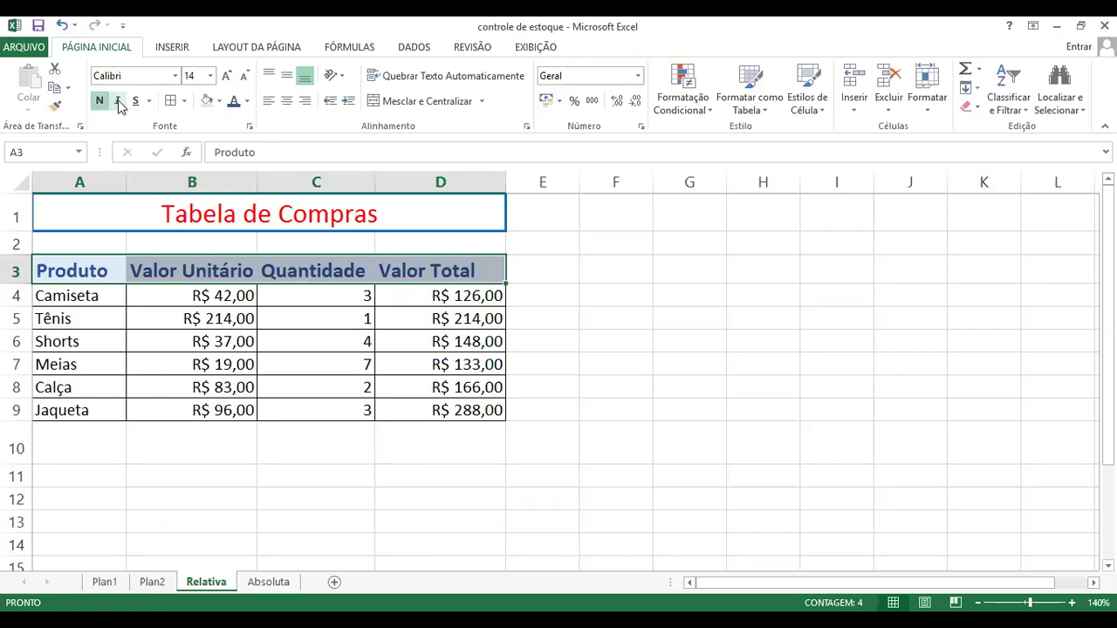
pyautogui.click(118, 102)
pyautogui.click(118, 102)
pyautogui.click(117, 102)
pyautogui.click(118, 102)
pyautogui.click(100, 102)
pyautogui.click(572, 291)
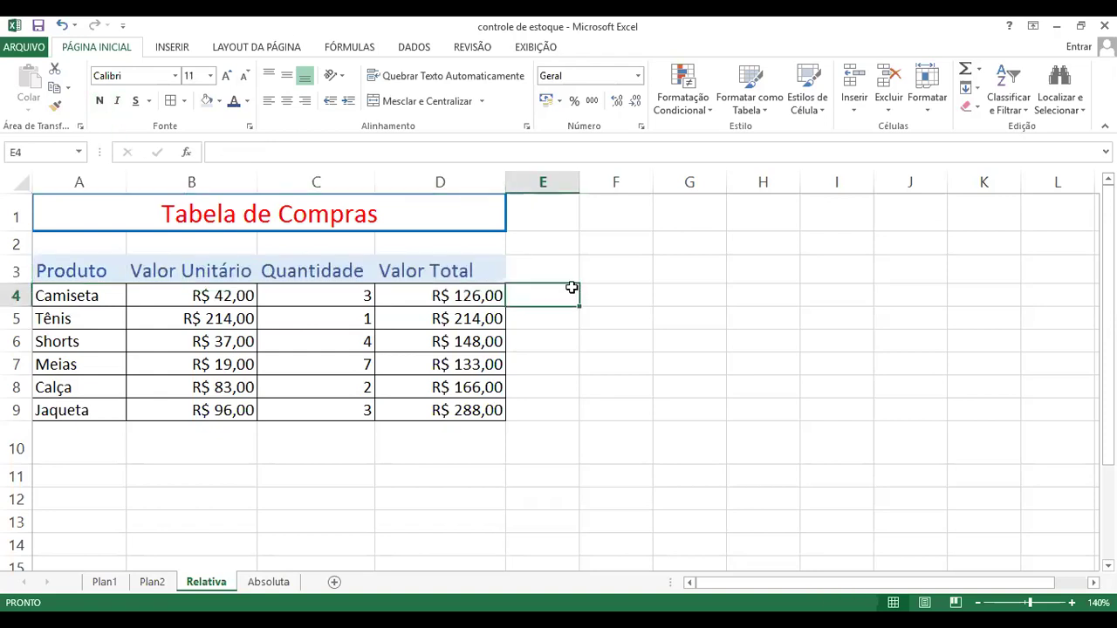
pyautogui.click(185, 101)
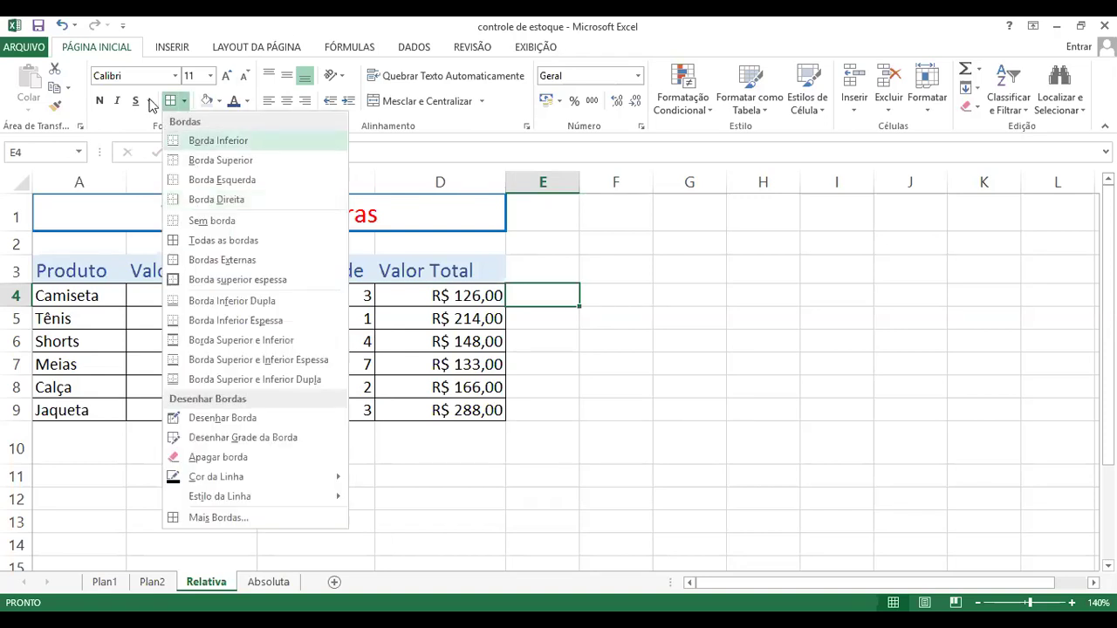
pyautogui.click(150, 104)
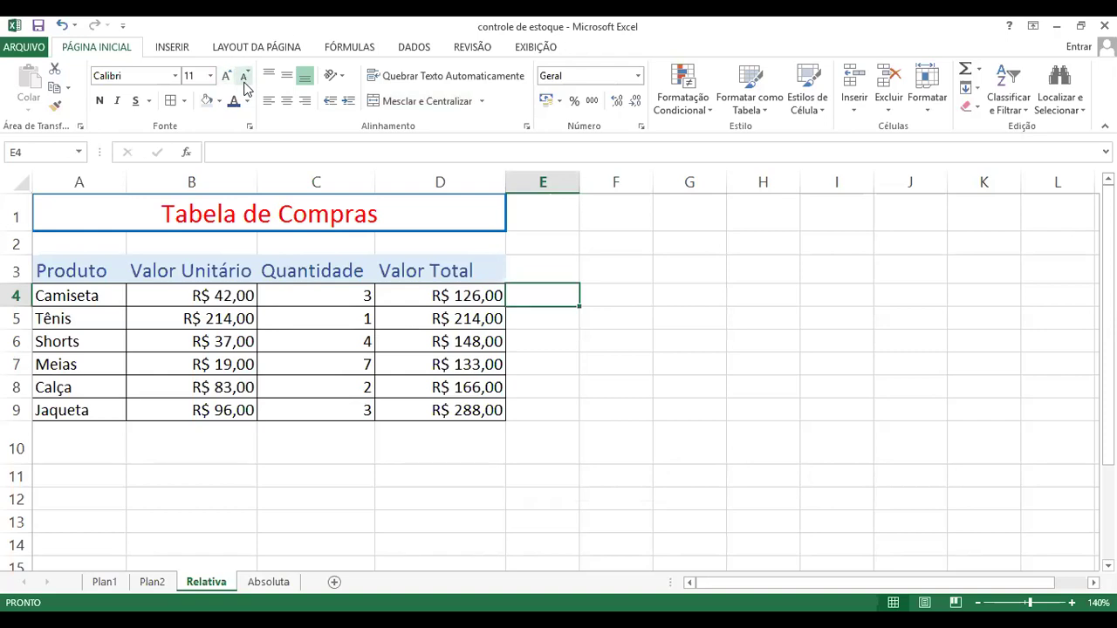
# - Enter the labels 'aula 1' in G7 and 'aula 2' in G8
pyautogui.click(686, 364)
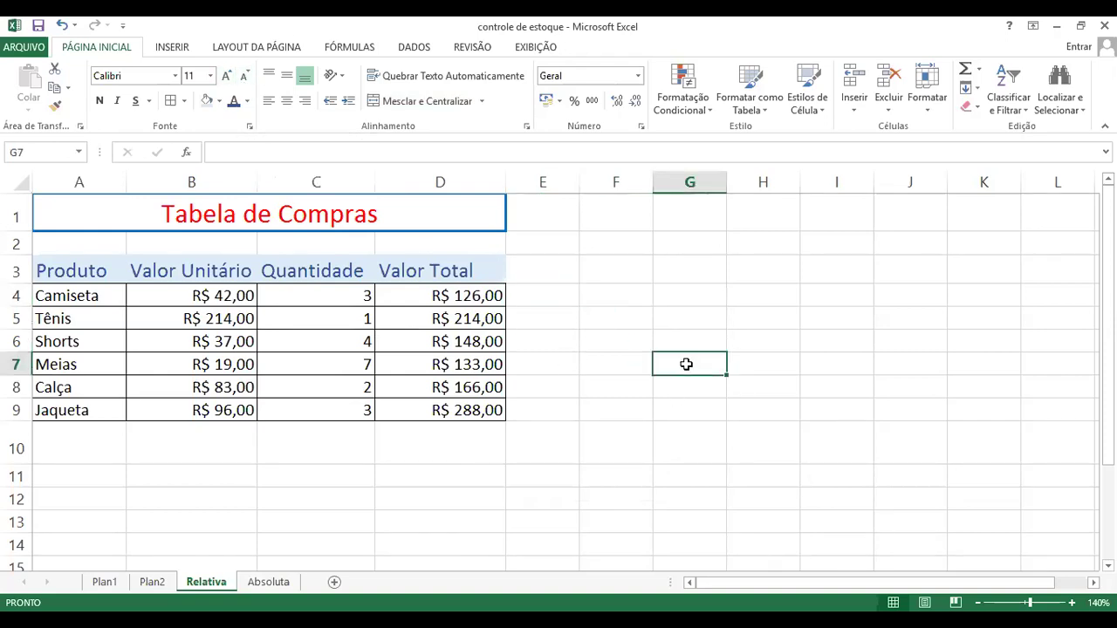
pyautogui.write('aula 1')
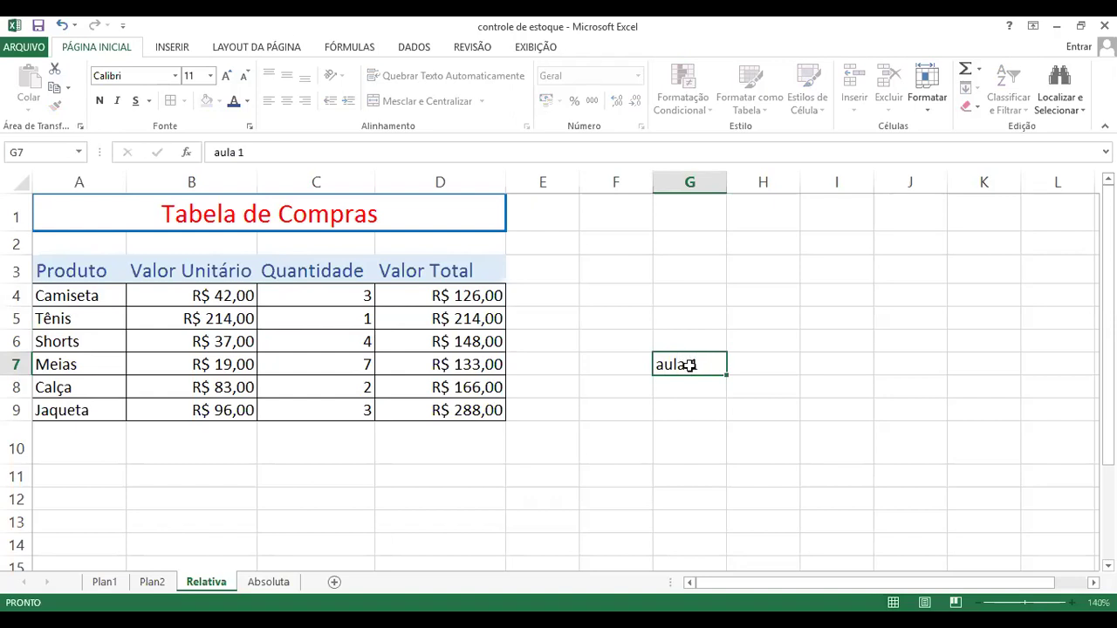
pyautogui.press('Return')
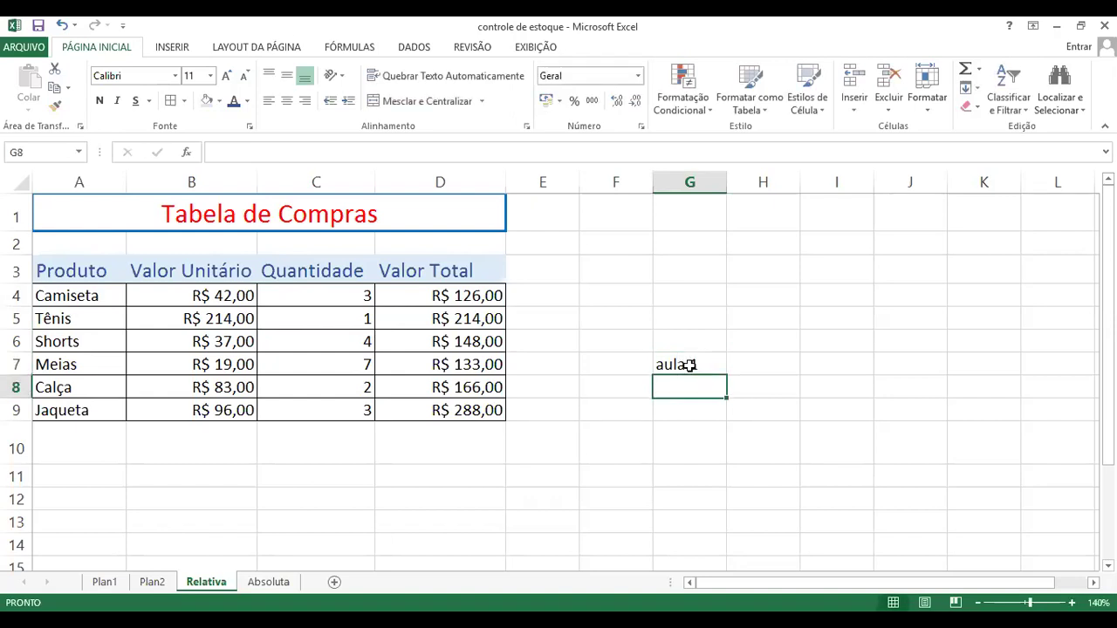
pyautogui.write('aula ')
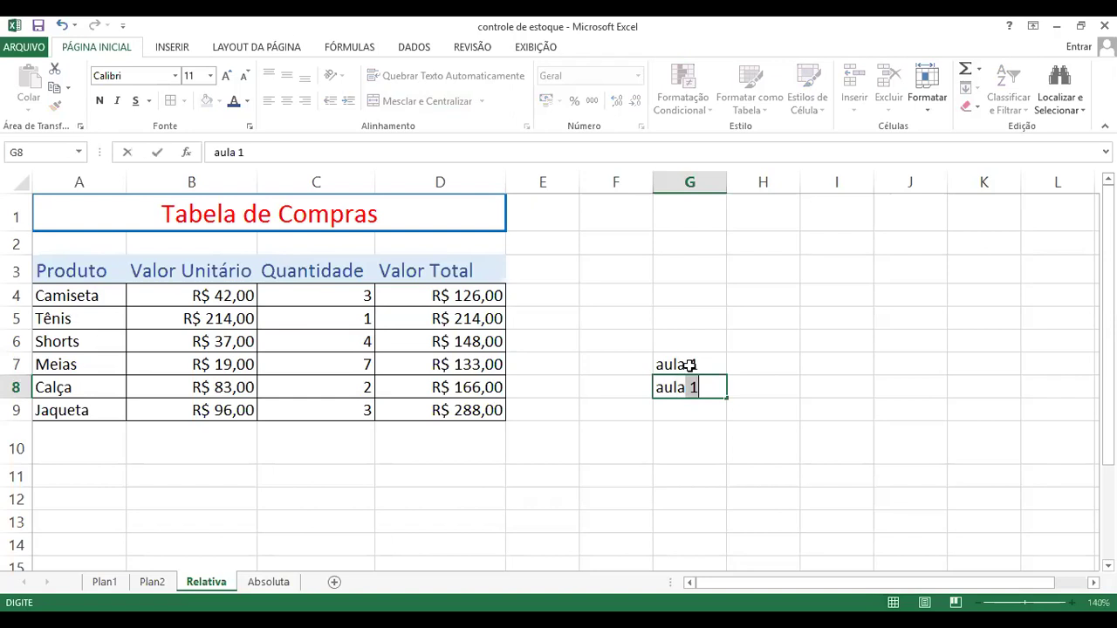
pyautogui.write('2')
pyautogui.press('Return')
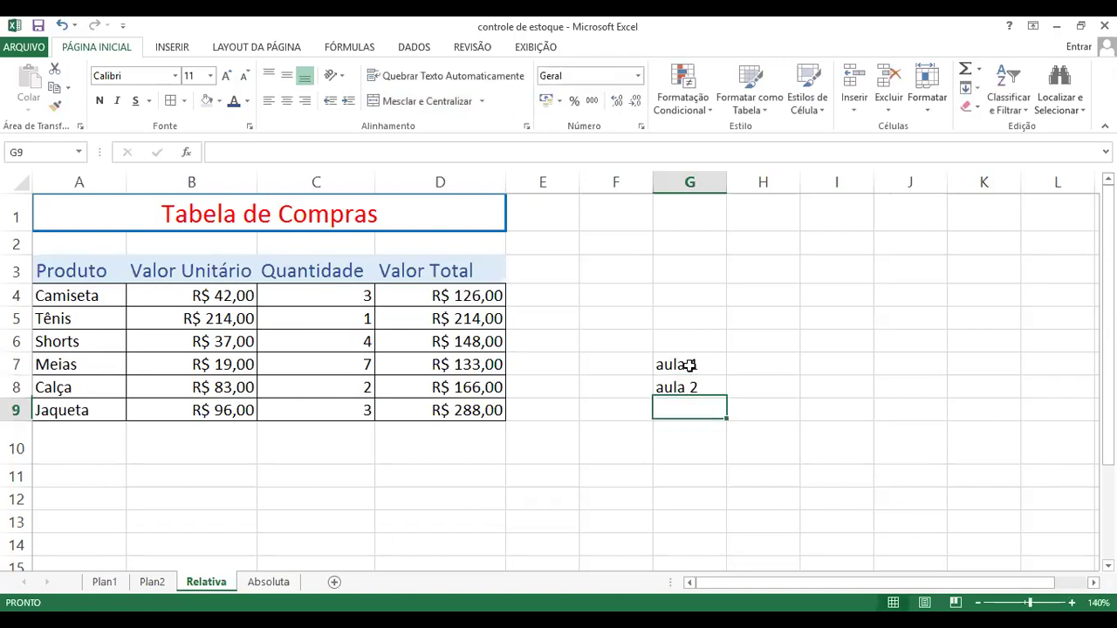
pyautogui.click(783, 388)
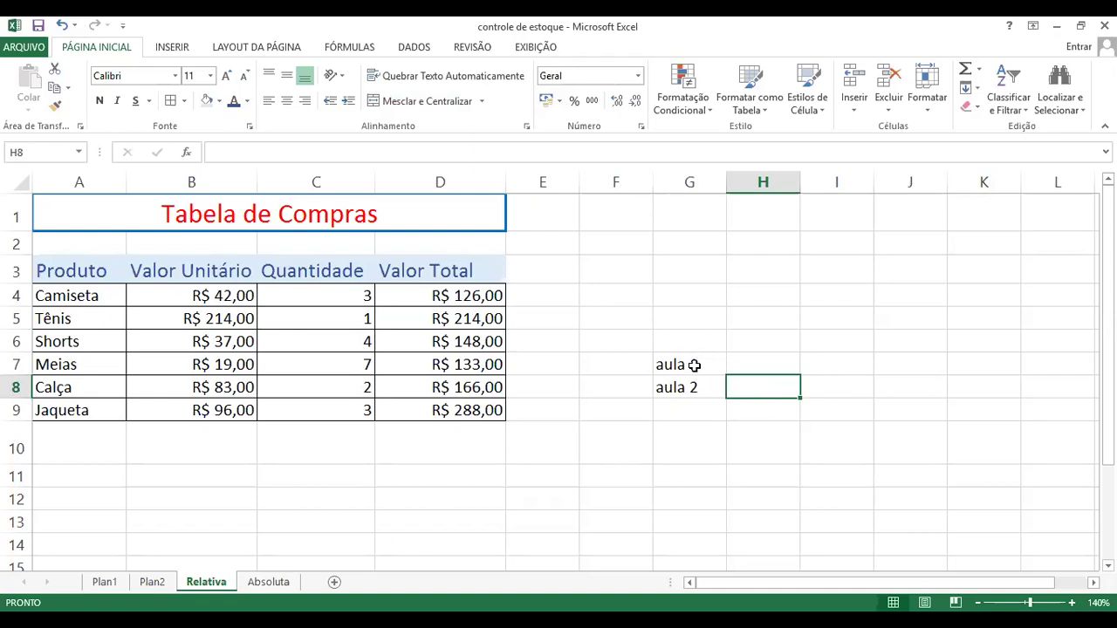
# - Colour G7:G8 red from the Font Color choices, then undo it
pyautogui.click(883, 363)
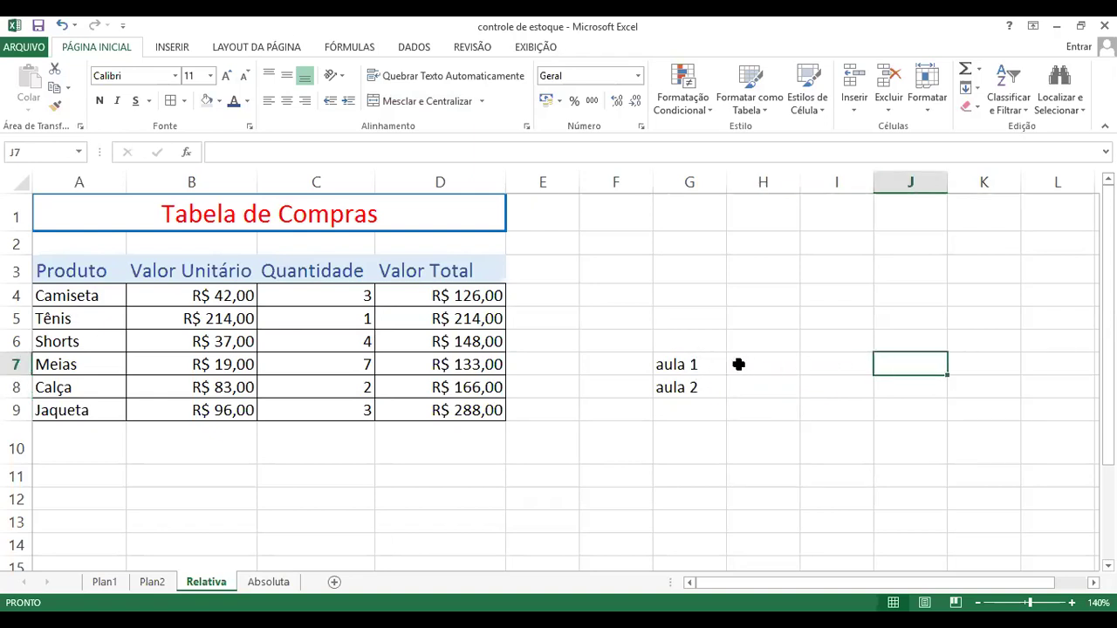
pyautogui.click(705, 365)
pyautogui.moveTo(705, 365); pyautogui.dragTo(706, 384)
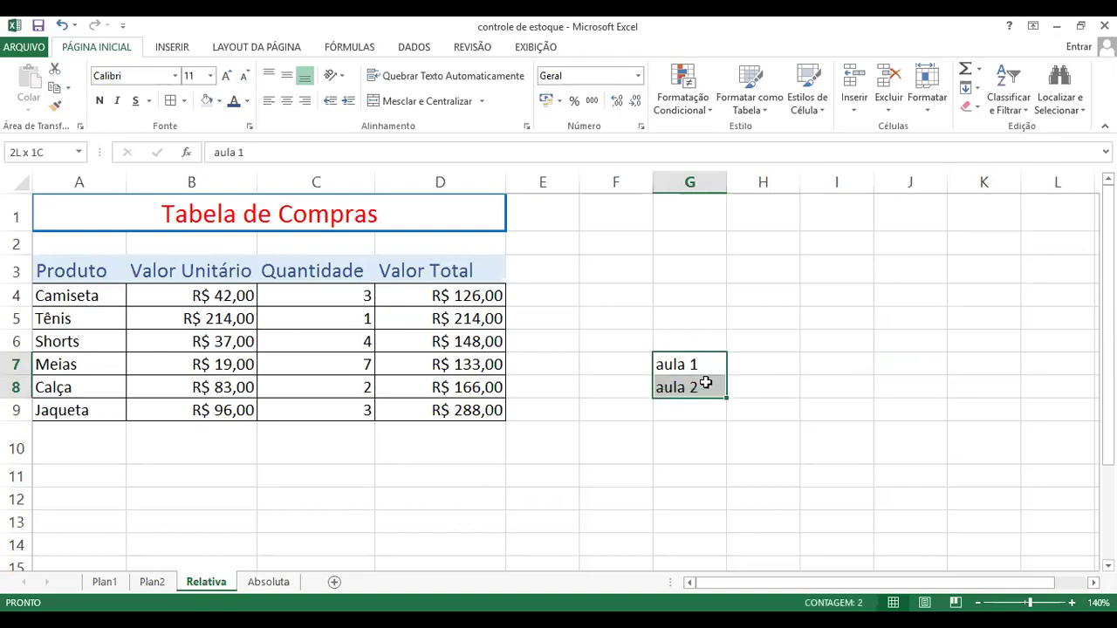
pyautogui.click(247, 102)
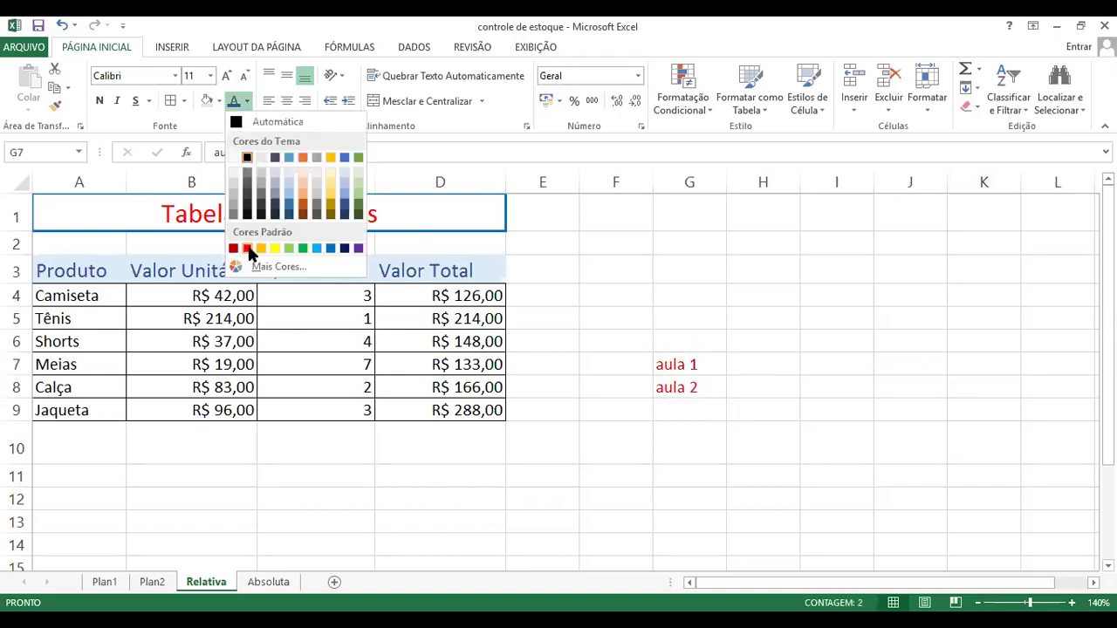
pyautogui.click(247, 249)
pyautogui.click(733, 272)
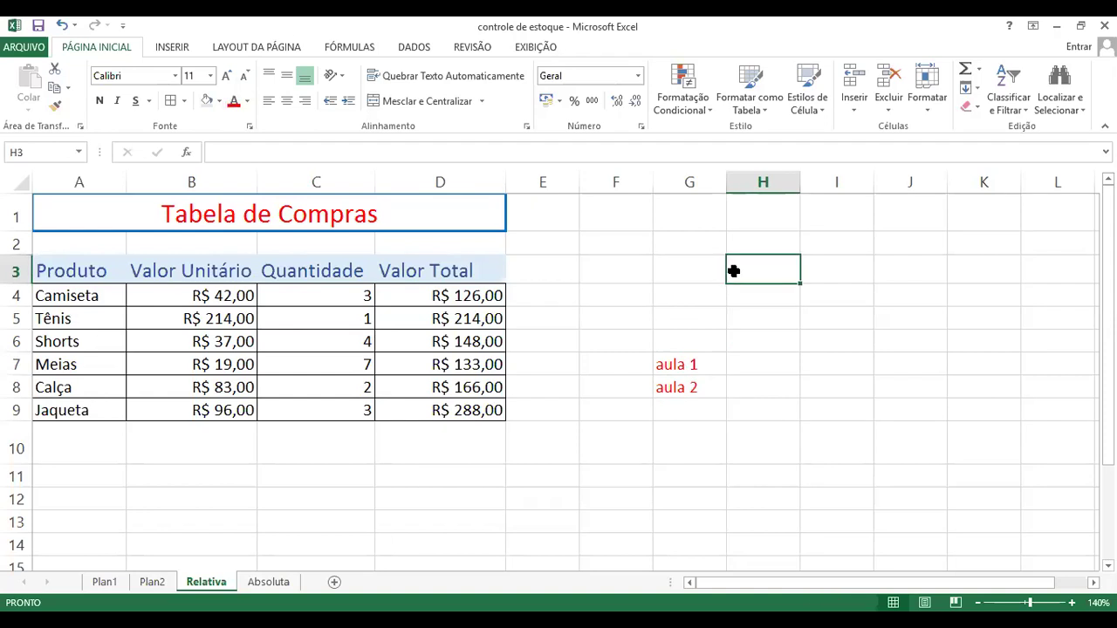
pyautogui.hotkey('ctrl', 'z')
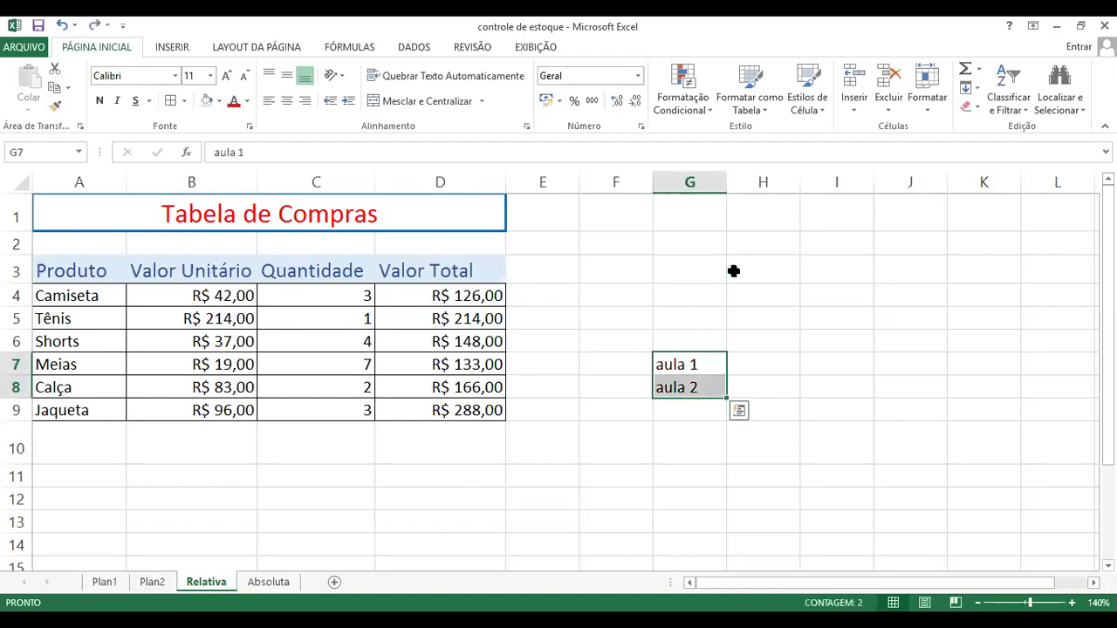
# - Turn the aula 1 and aula 2 text red one cell at a time
pyautogui.click(733, 272)
pyautogui.click(700, 360)
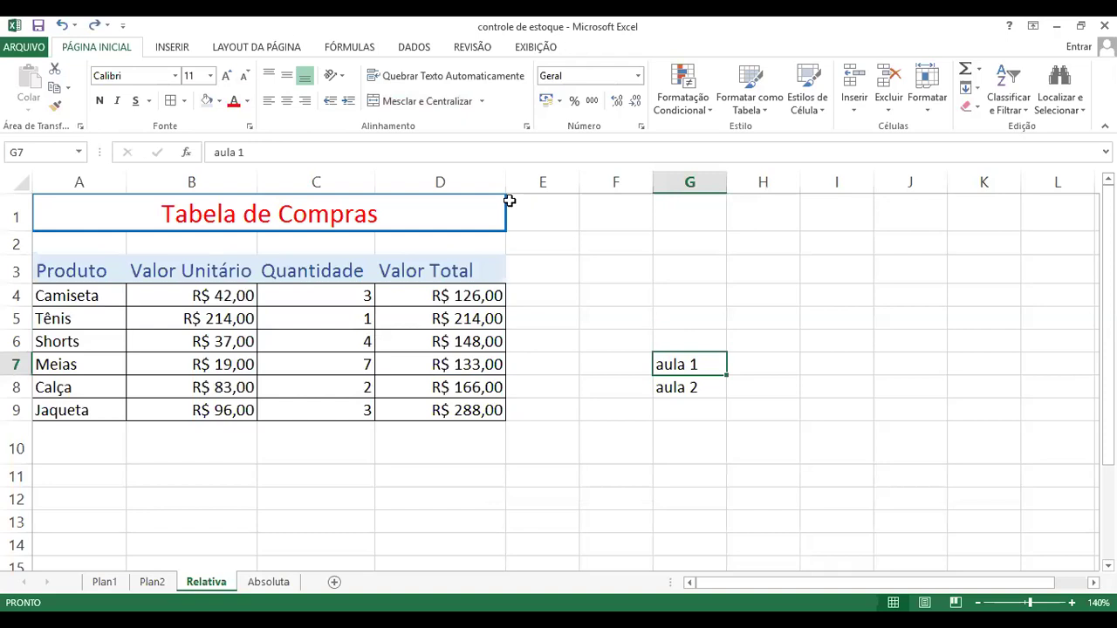
pyautogui.click(233, 100)
pyautogui.click(925, 267)
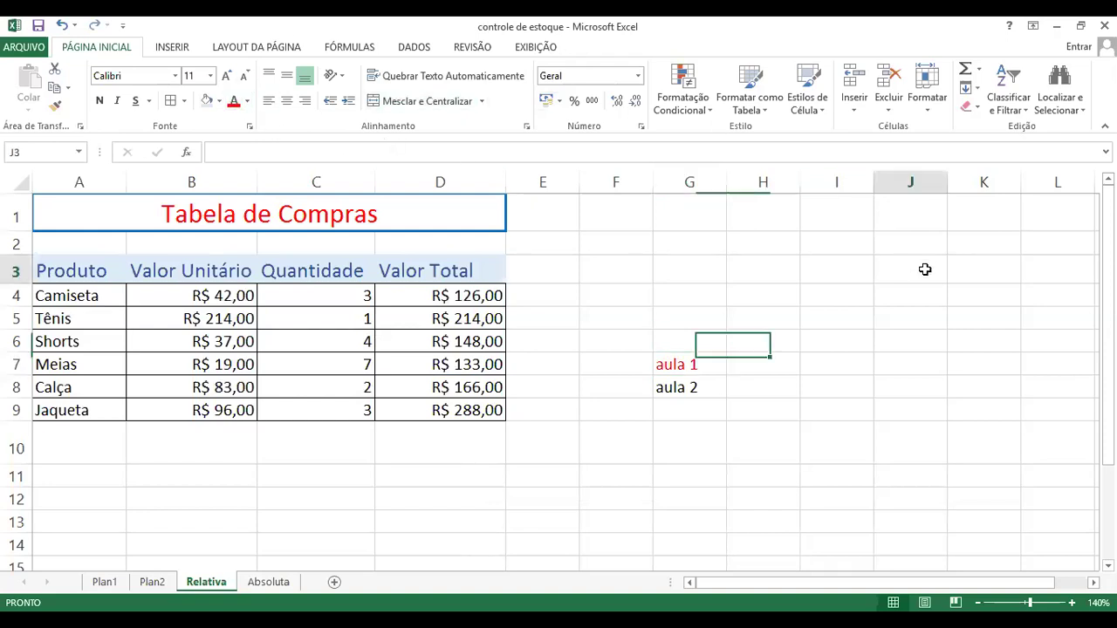
pyautogui.click(715, 384)
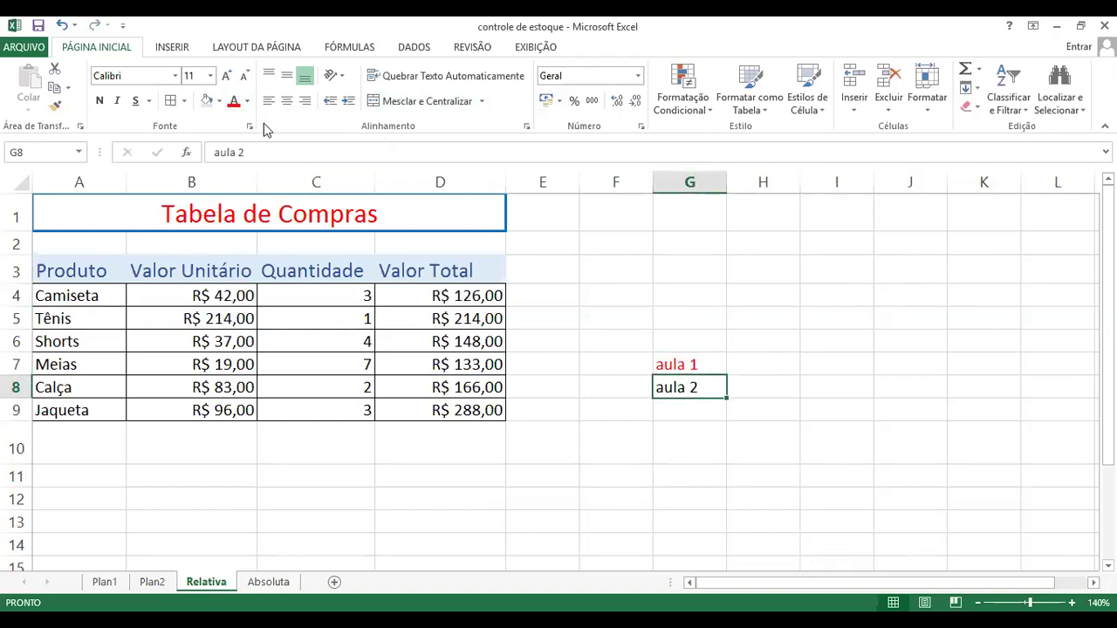
pyautogui.click(234, 100)
pyautogui.click(672, 305)
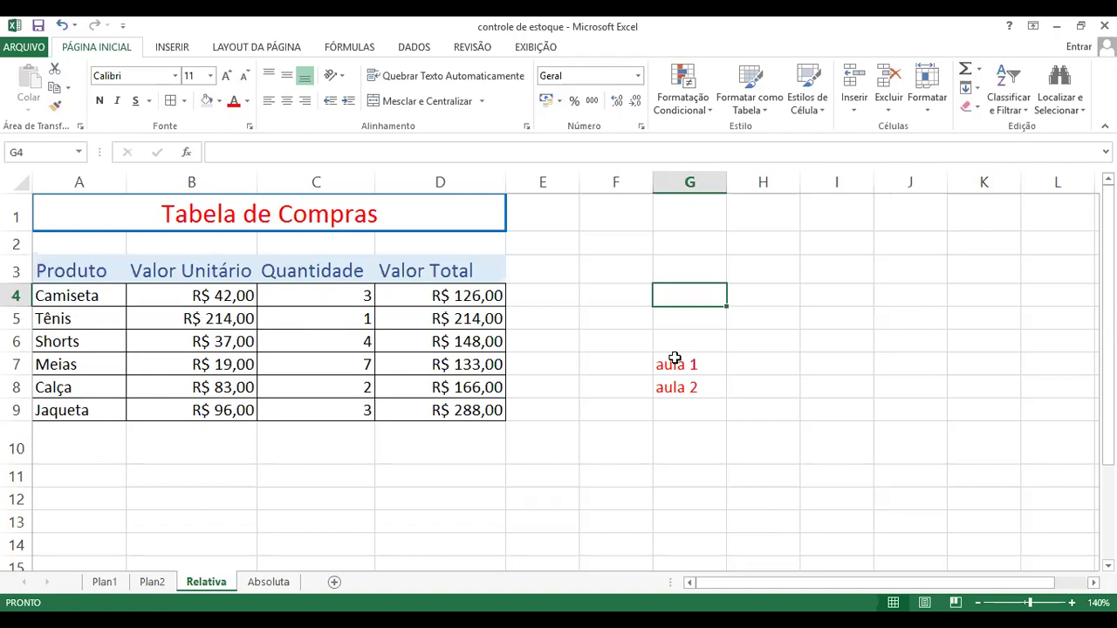
pyautogui.click(249, 128)
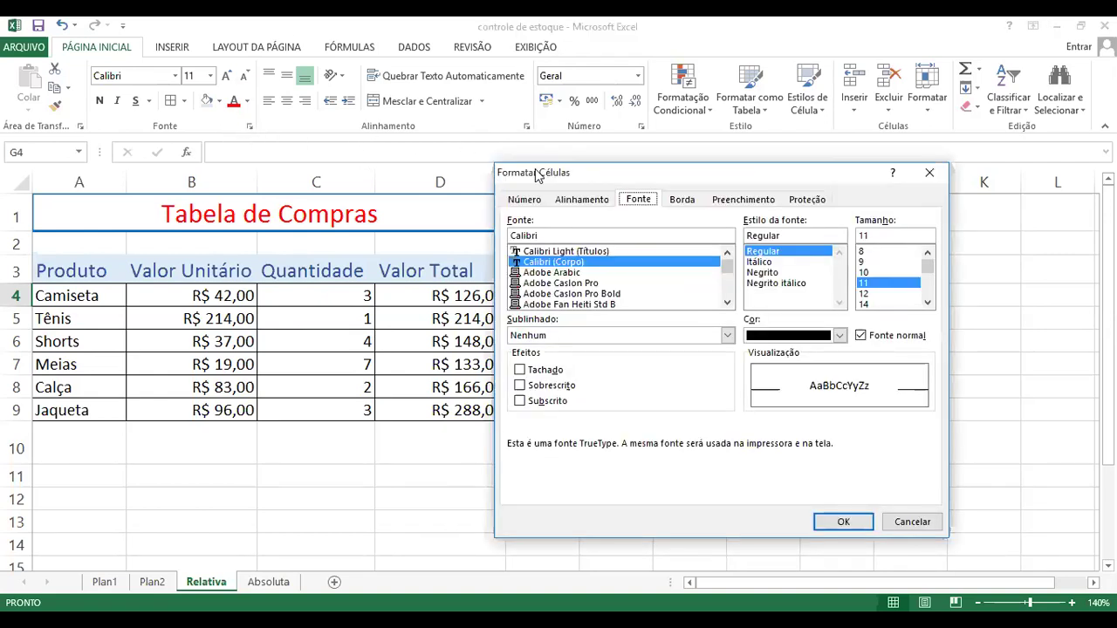
pyautogui.moveTo(536, 176); pyautogui.dragTo(516, 164)
pyautogui.click(670, 188)
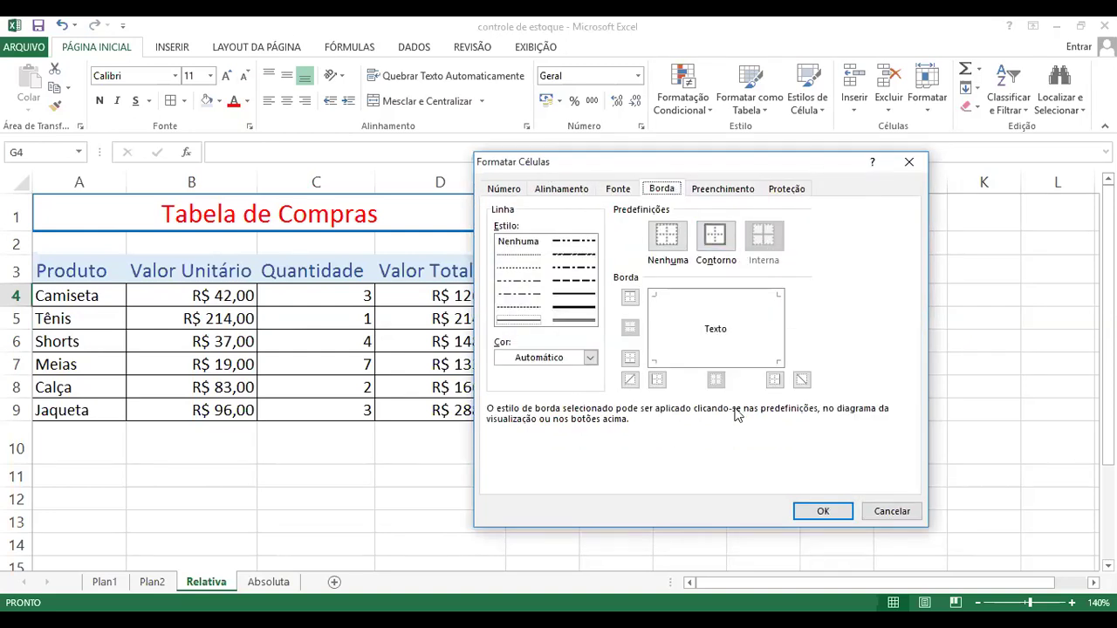
pyautogui.moveTo(672, 169); pyautogui.dragTo(685, 177)
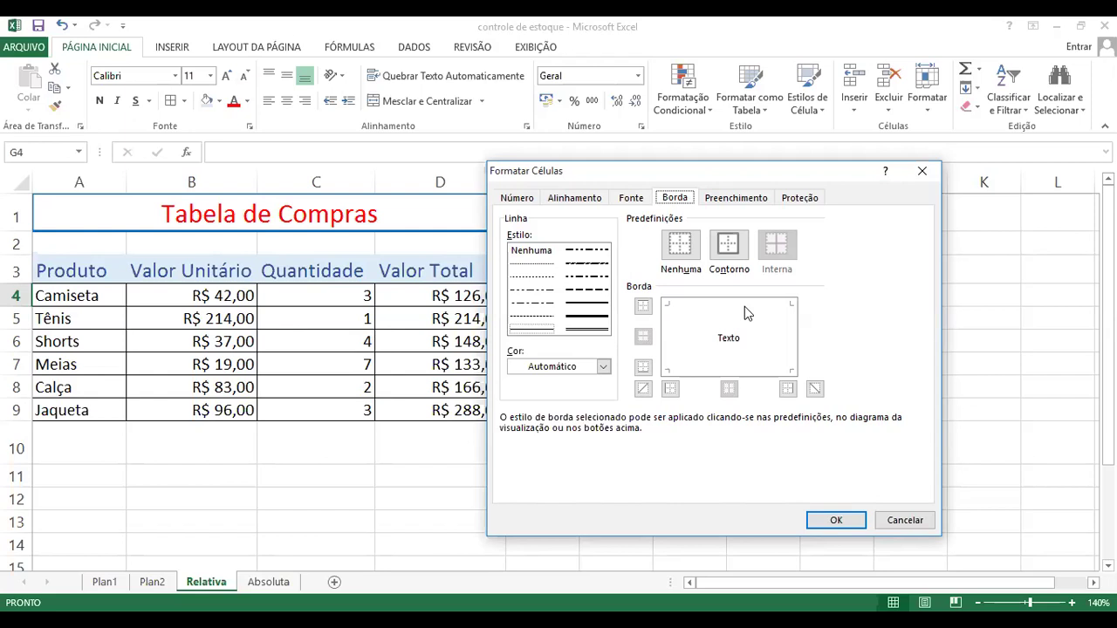
pyautogui.click(894, 520)
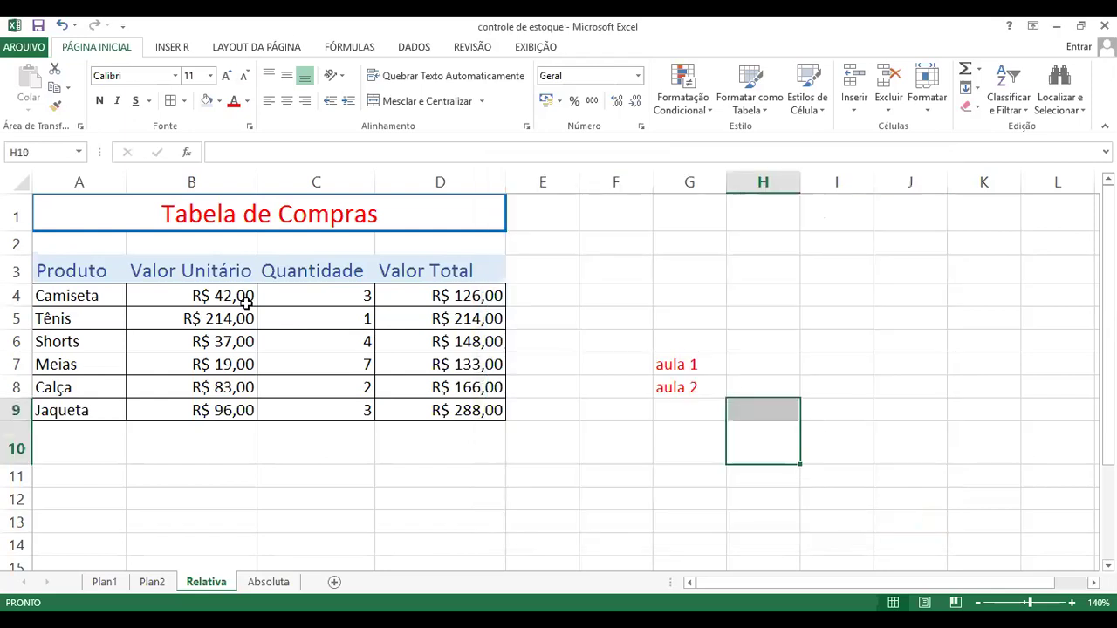
# - Set the borders of A4:D9 to Nenhuma in Format Cells
pyautogui.moveTo(63, 297)
pyautogui.mouseDown()
pyautogui.moveTo(189, 306)
pyautogui.moveTo(452, 413)
pyautogui.mouseUp()
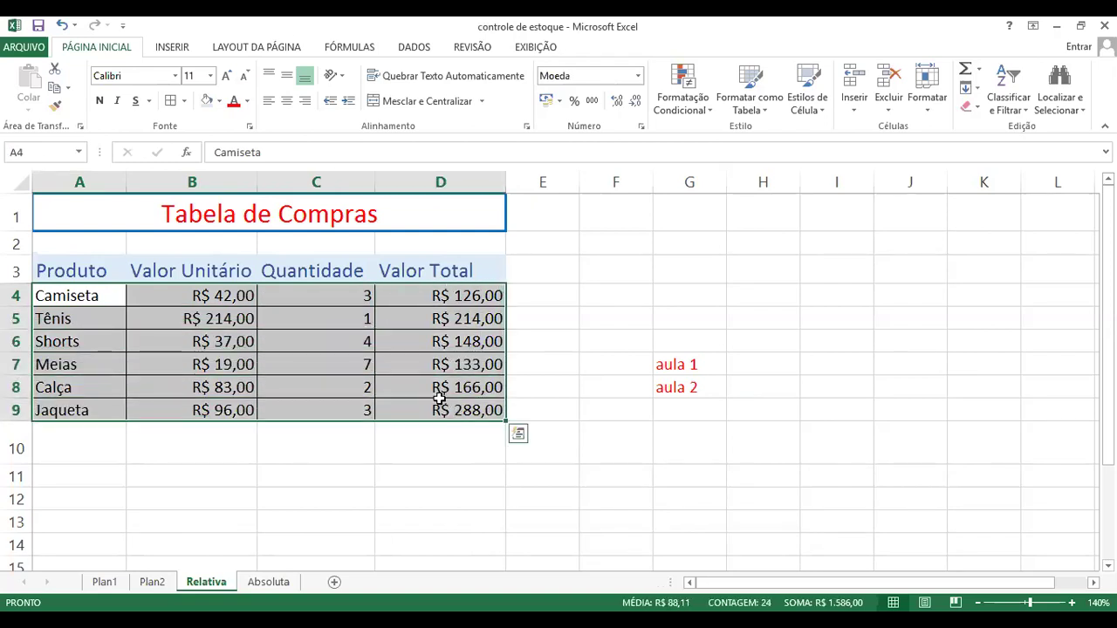
pyautogui.click(250, 127)
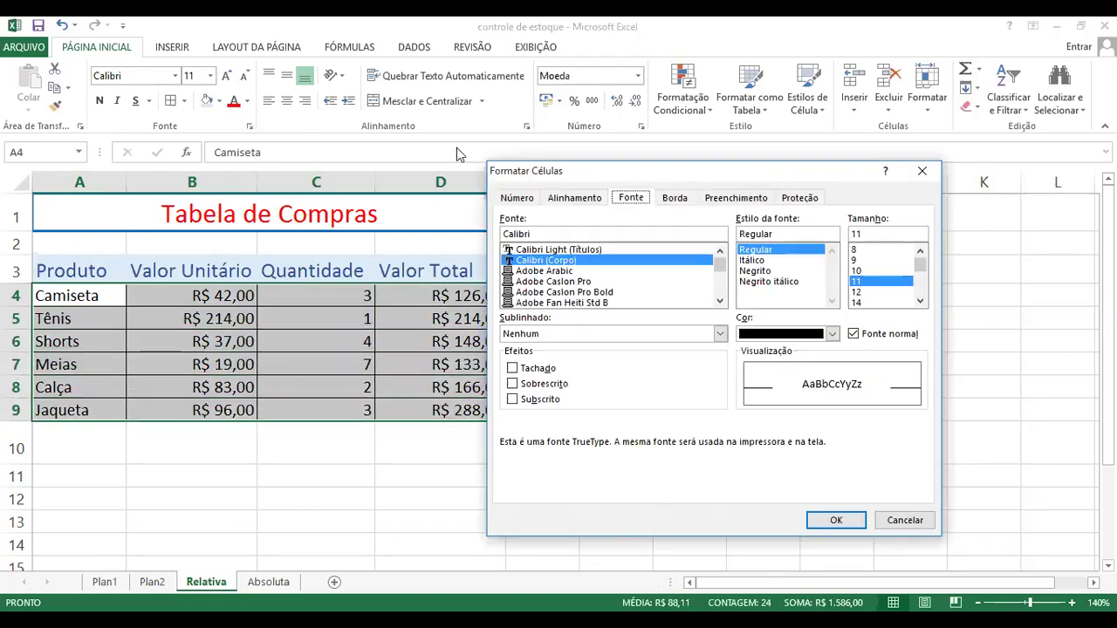
pyautogui.click(676, 198)
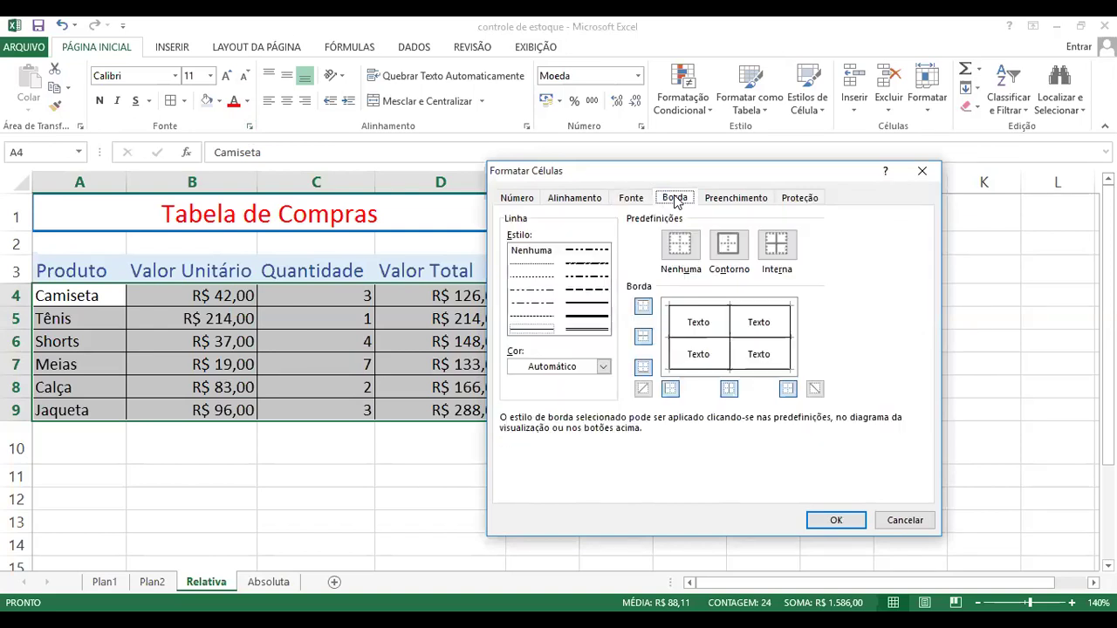
pyautogui.click(681, 251)
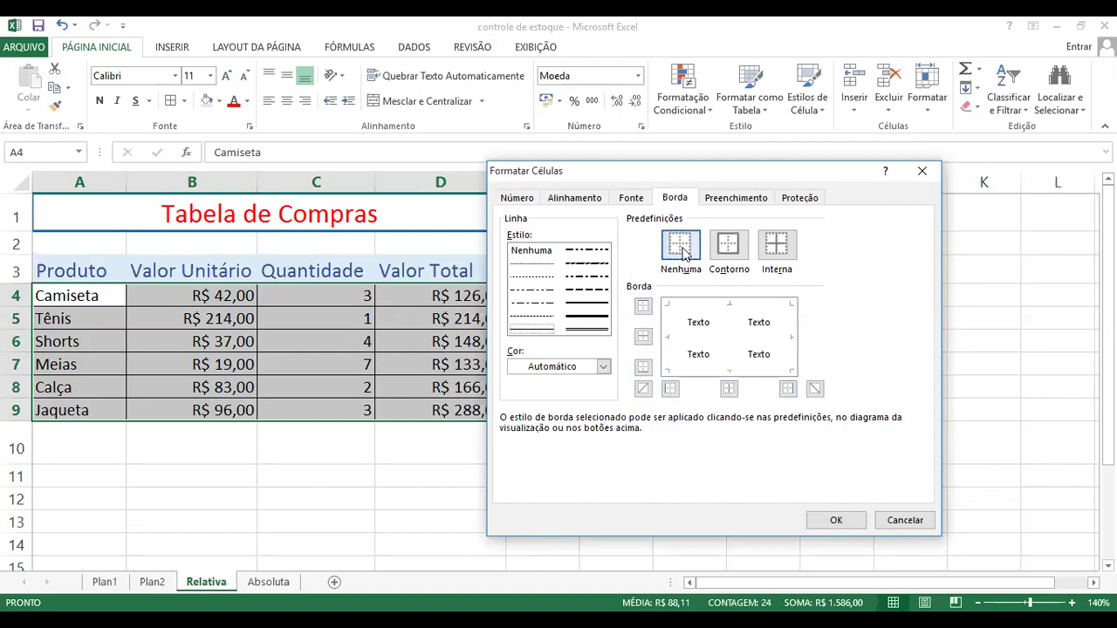
pyautogui.click(831, 523)
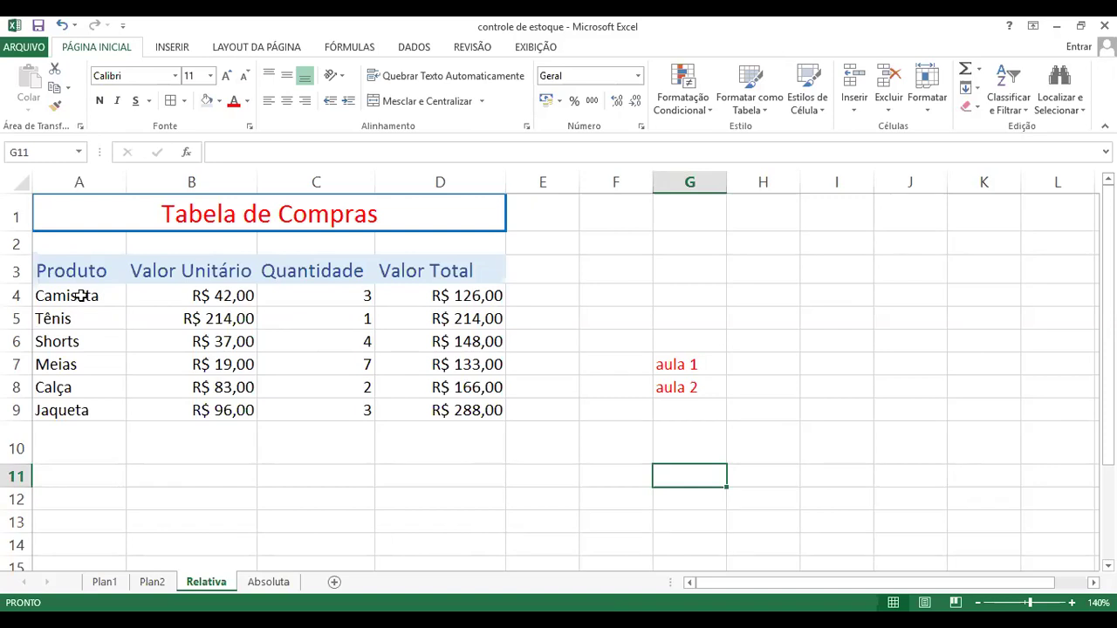
# - Apply red Contorno and Interna borders to the product rows A4:D9
pyautogui.moveTo(81, 296); pyautogui.dragTo(371, 318)
pyautogui.moveTo(456, 386); pyautogui.dragTo(455, 410)
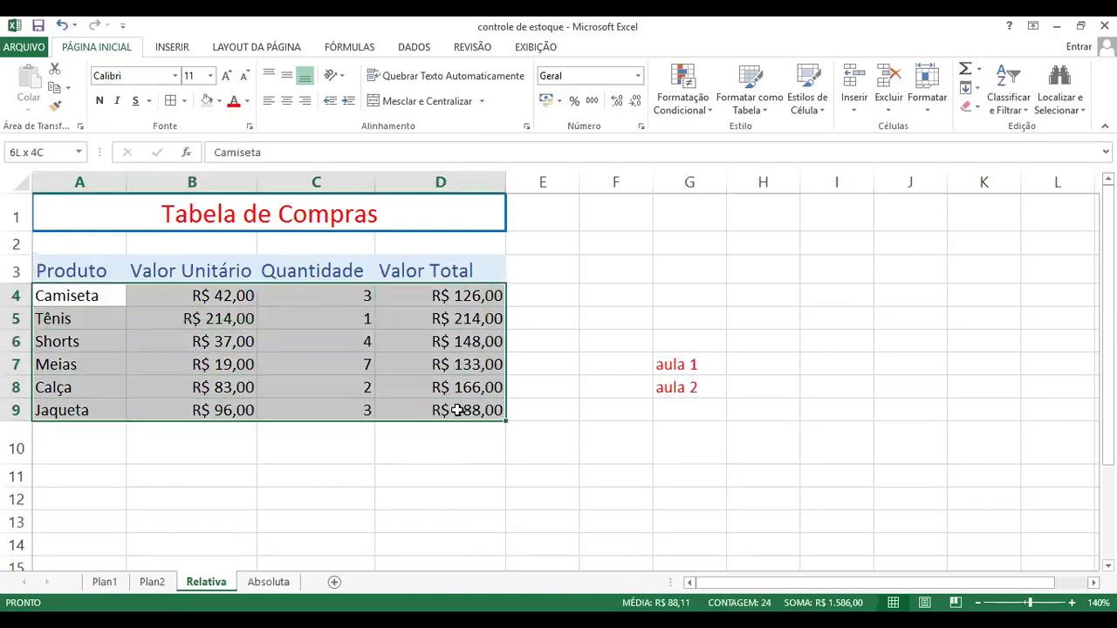
pyautogui.click(251, 129)
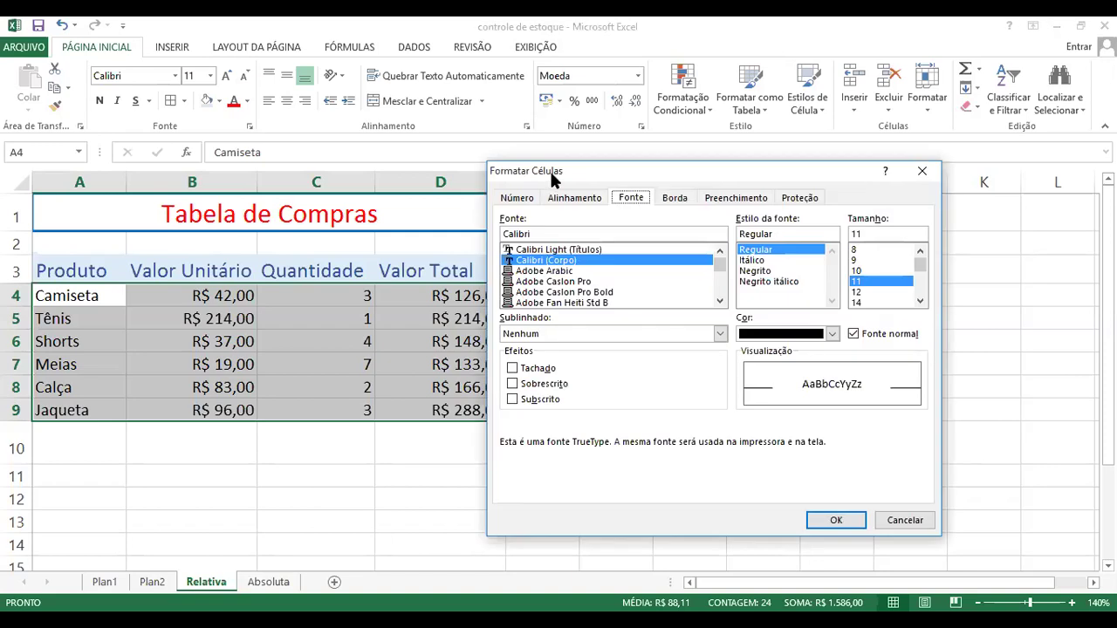
pyautogui.click(674, 200)
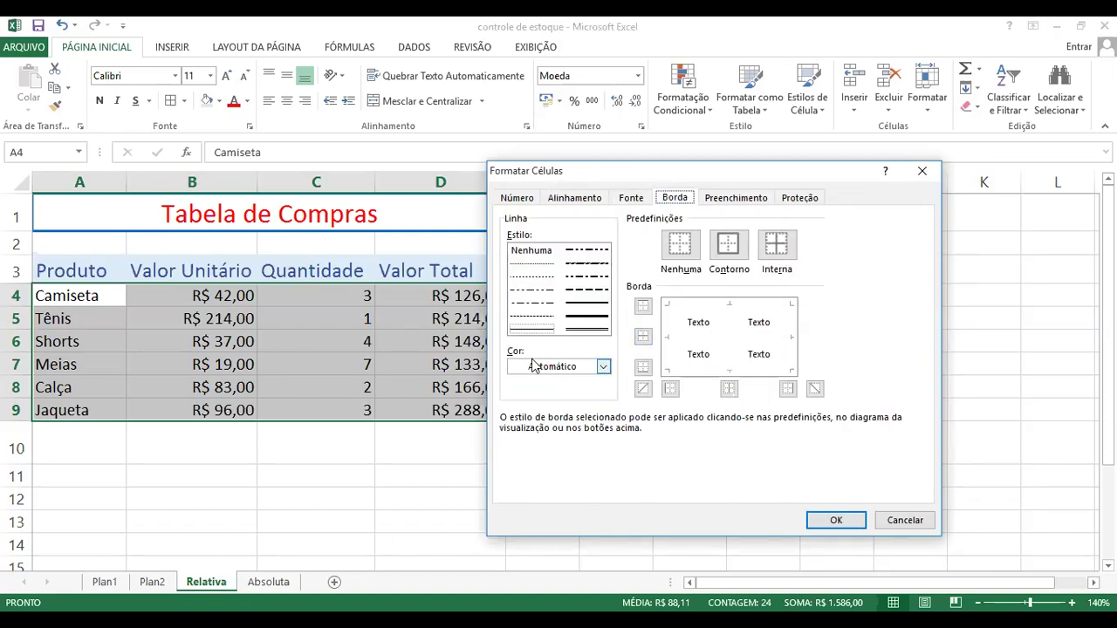
pyautogui.click(602, 367)
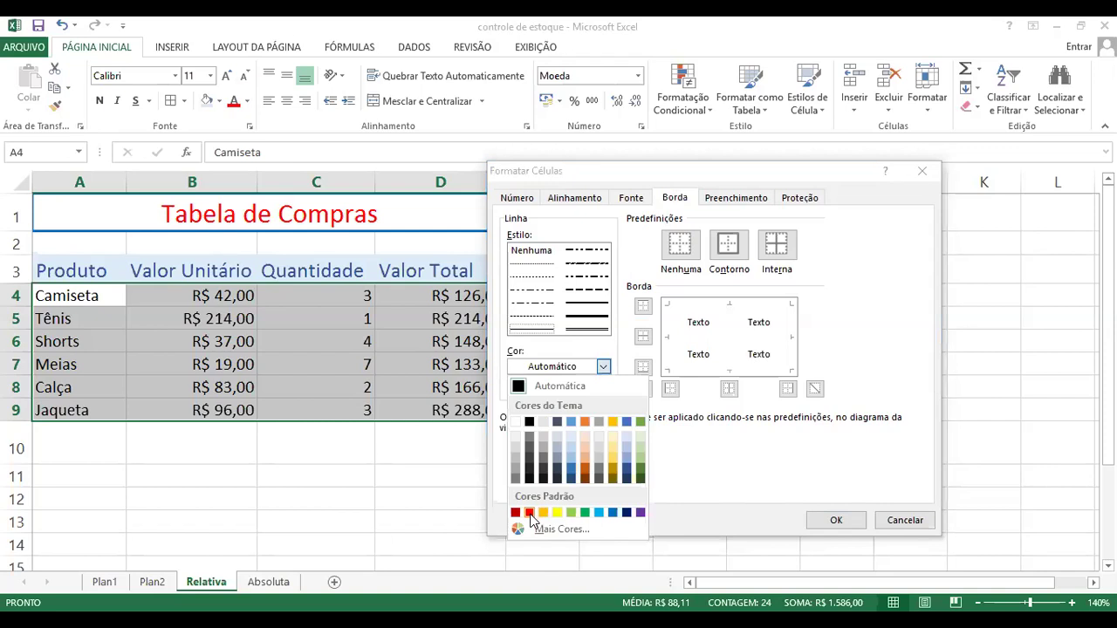
pyautogui.click(530, 513)
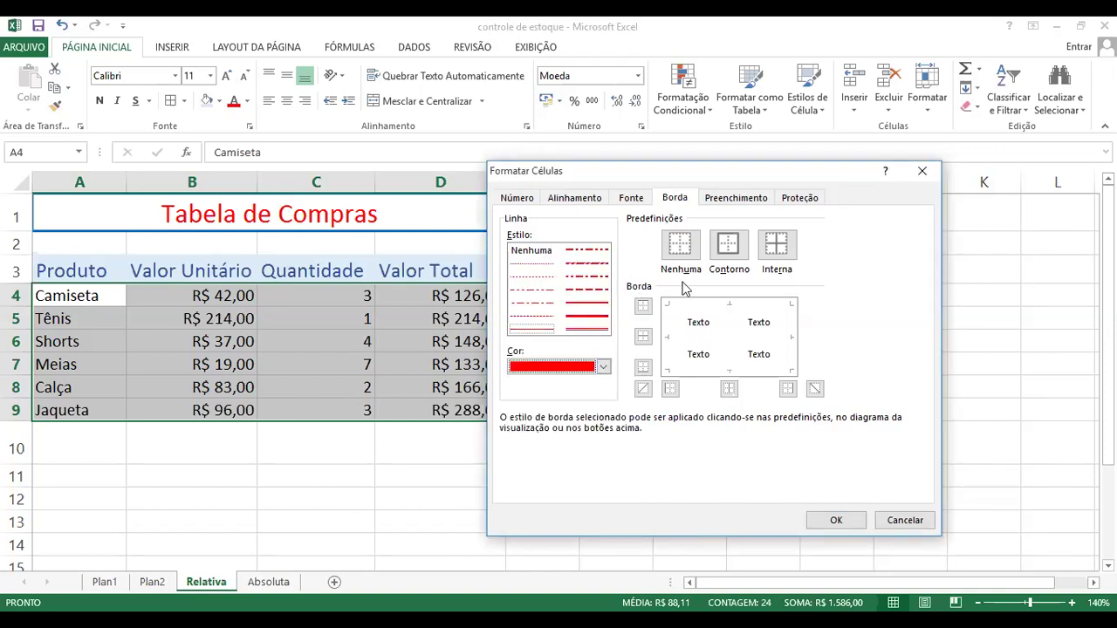
pyautogui.click(734, 251)
pyautogui.click(778, 250)
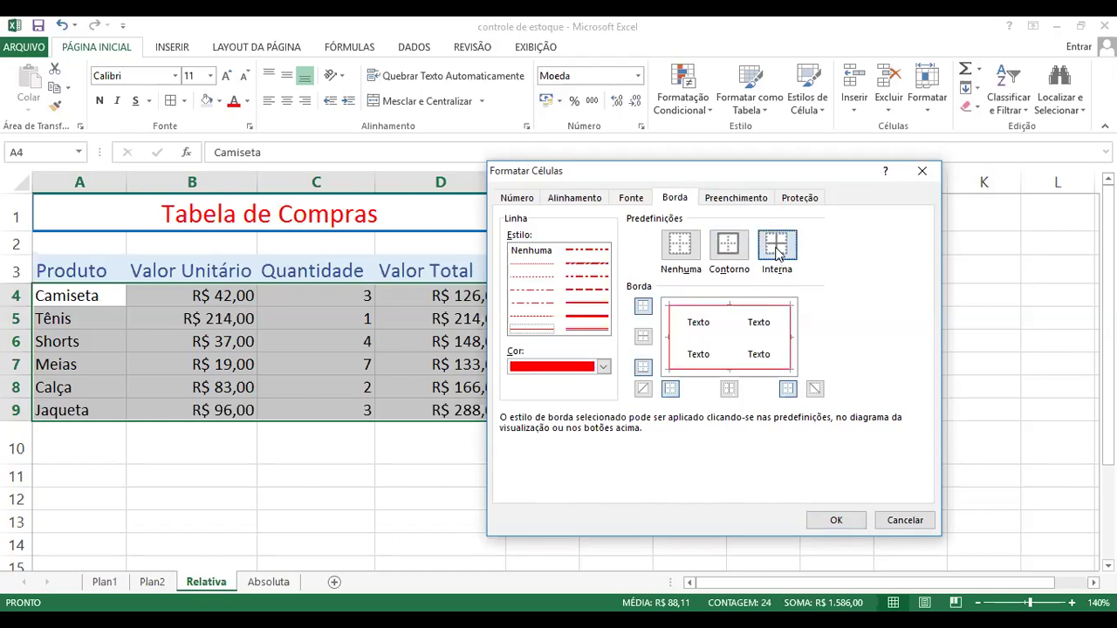
pyautogui.click(831, 522)
pyautogui.click(595, 392)
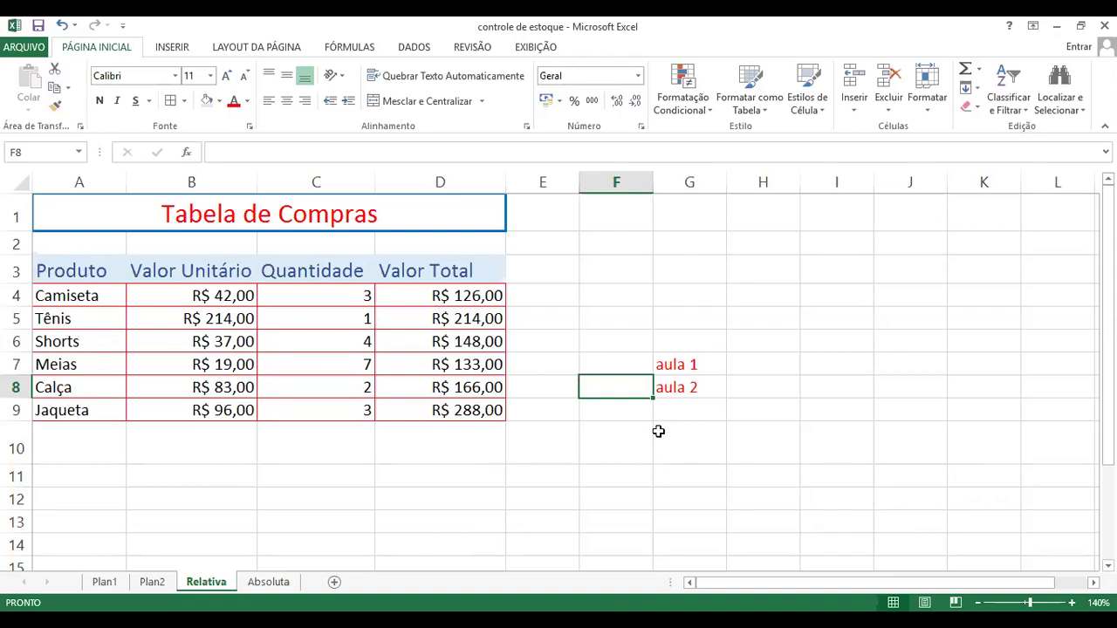
# - Enter a value in H3 and format it as a percentage
pyautogui.click(566, 237)
pyautogui.click(635, 237)
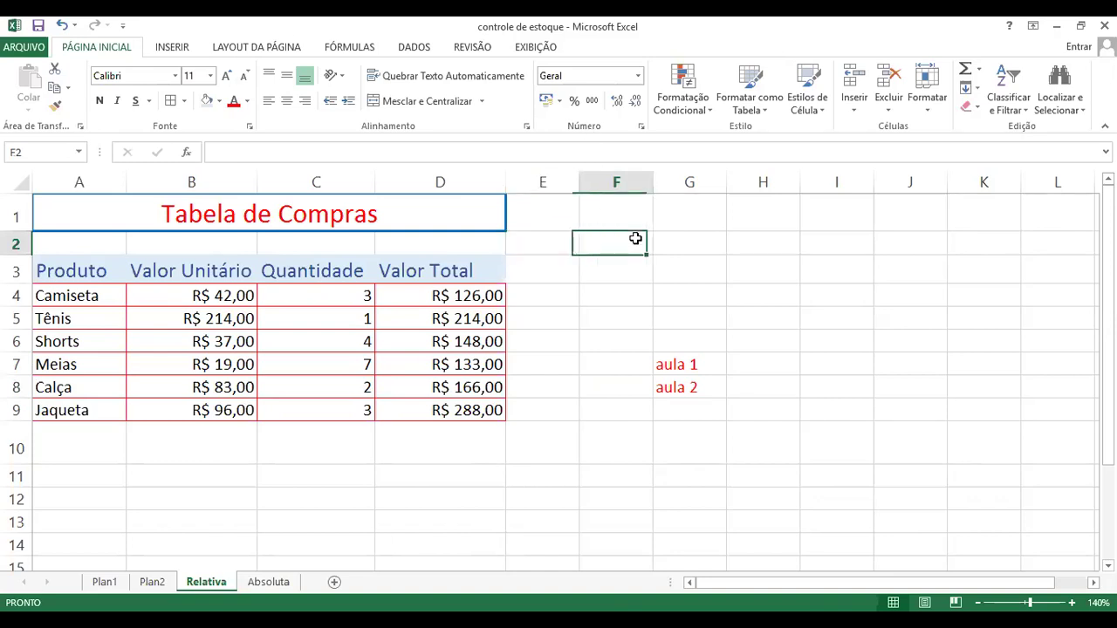
pyautogui.click(594, 260)
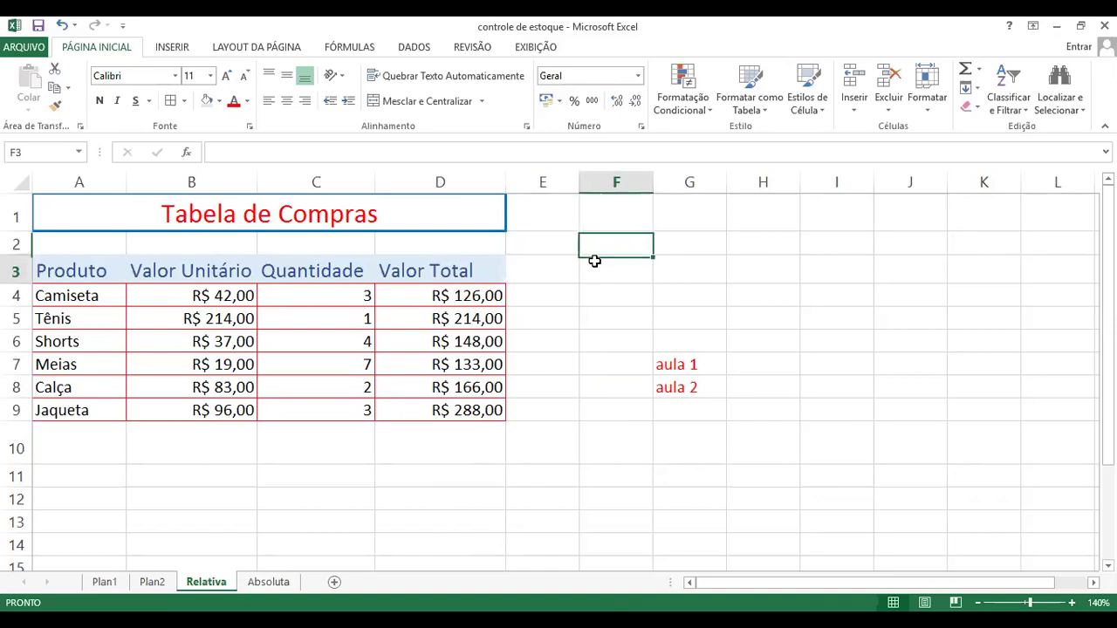
pyautogui.click(773, 273)
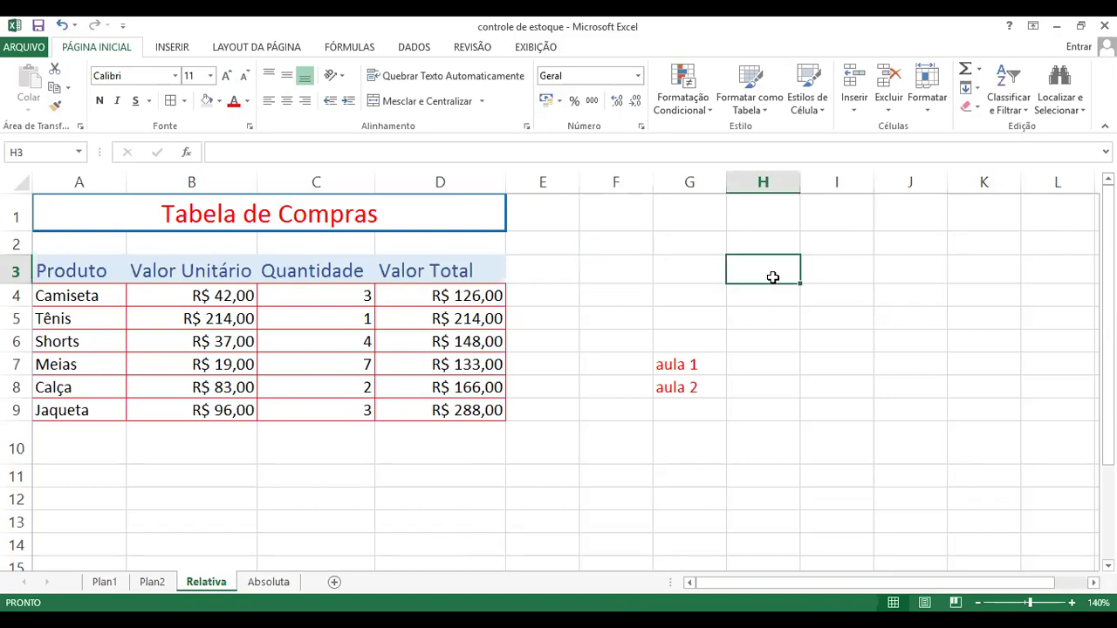
pyautogui.write('10')
pyautogui.press('Return')
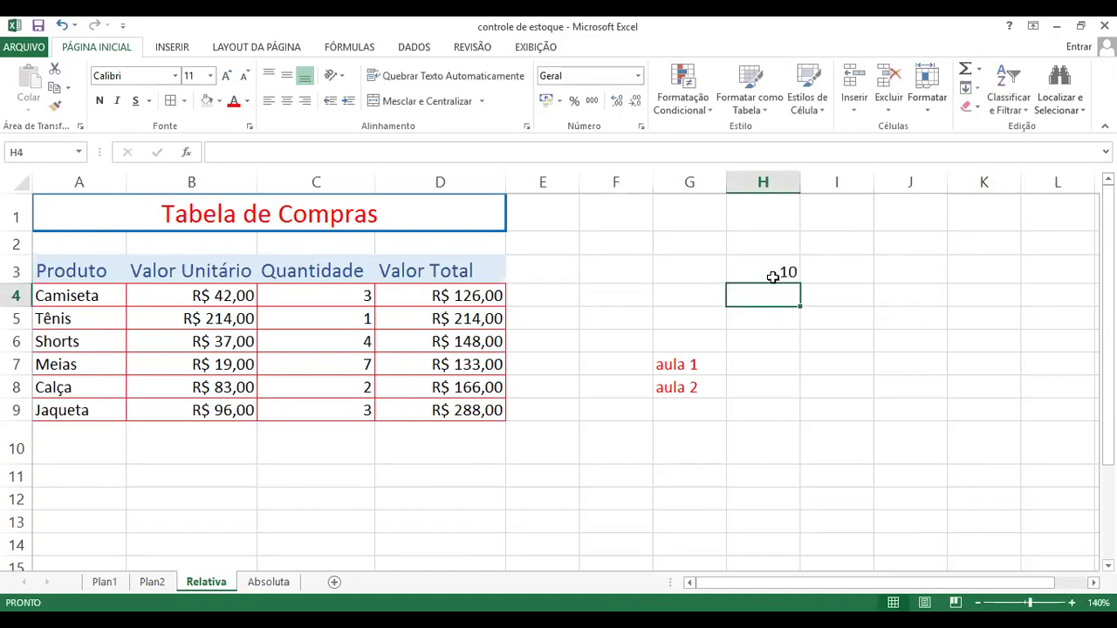
pyautogui.click(767, 276)
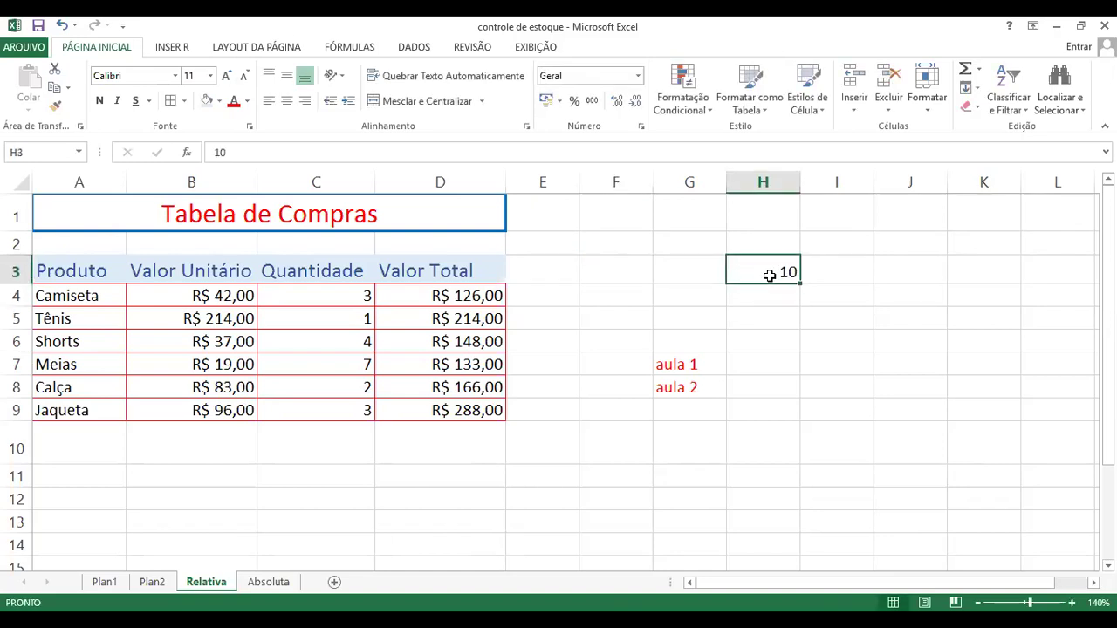
pyautogui.click(575, 102)
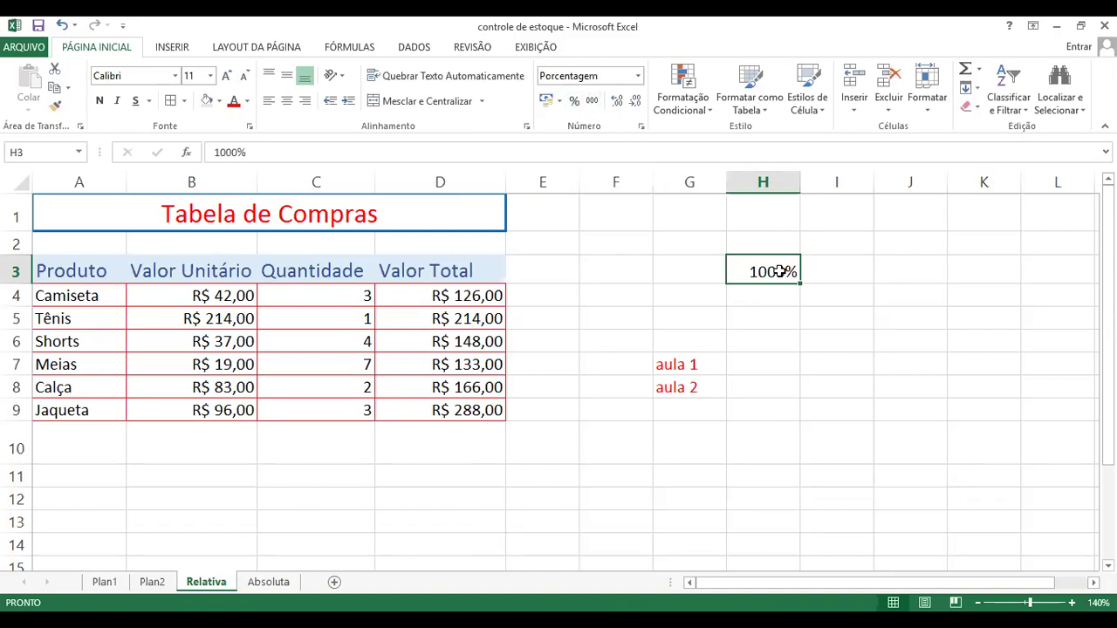
# - Clear H3's 1000%, re-enter it as 1%, then overwrite it with 50%
pyautogui.click(777, 316)
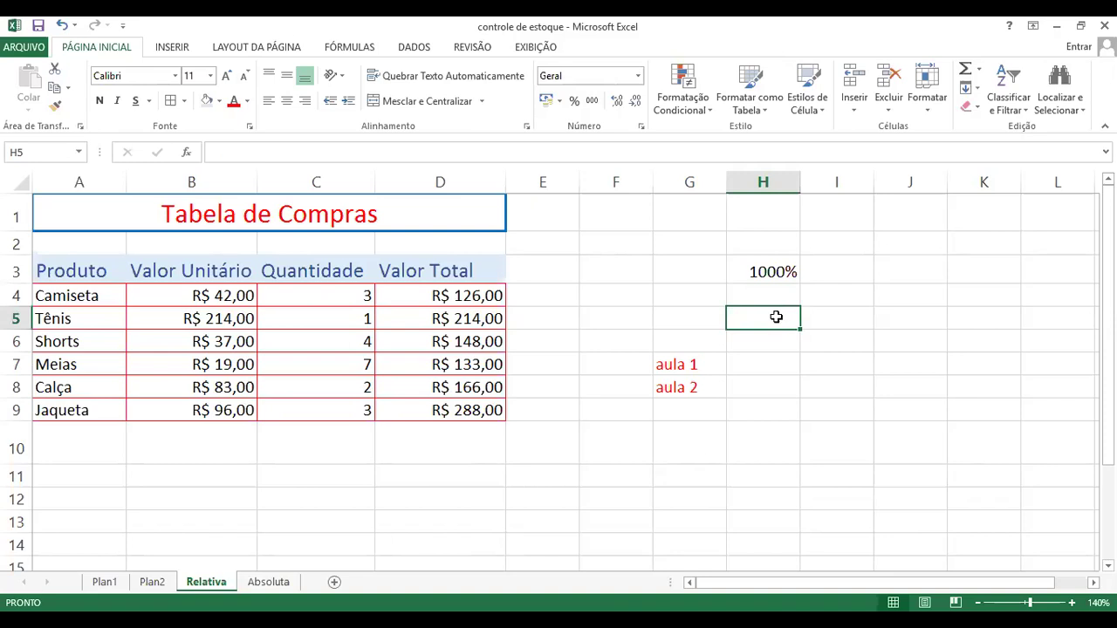
pyautogui.click(771, 273)
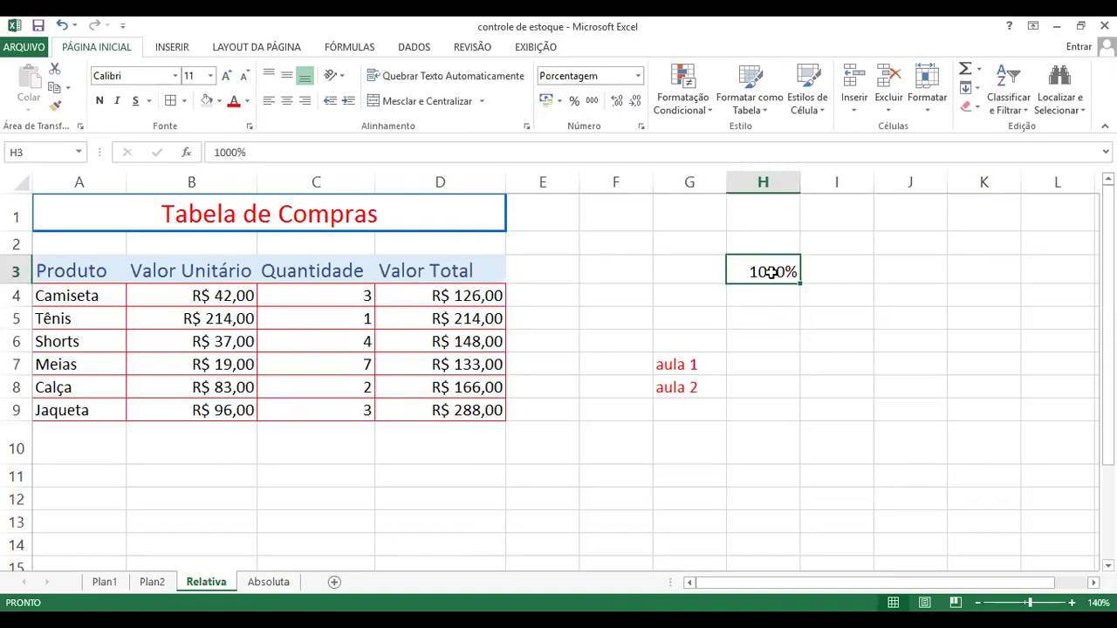
pyautogui.press('Delete')
pyautogui.press('Down')
pyautogui.press('Down')
pyautogui.press('Down')
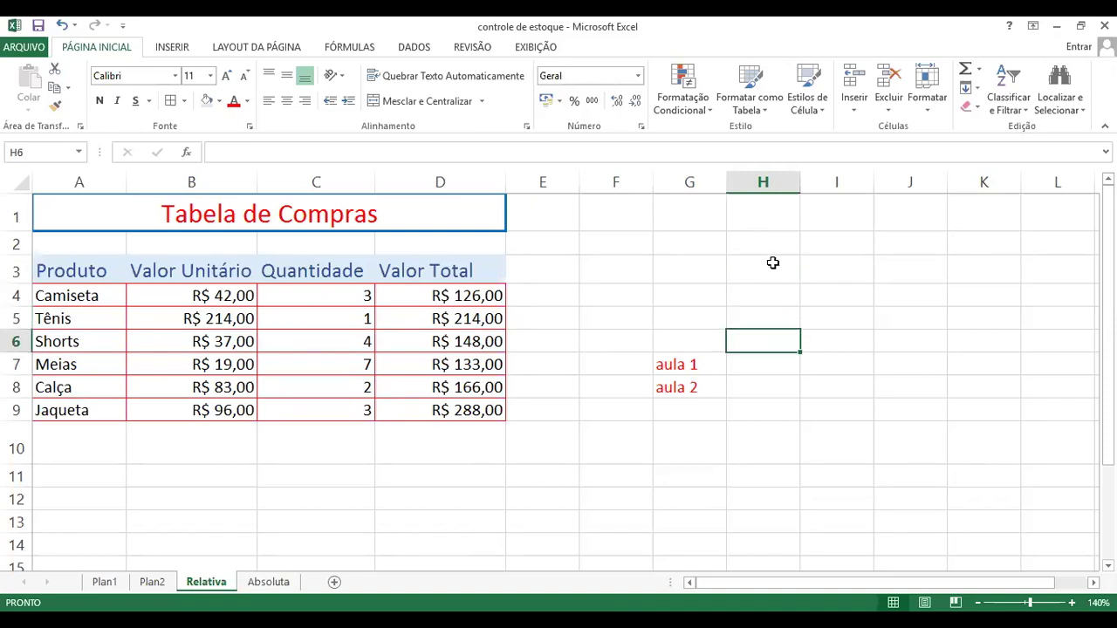
pyautogui.click(772, 262)
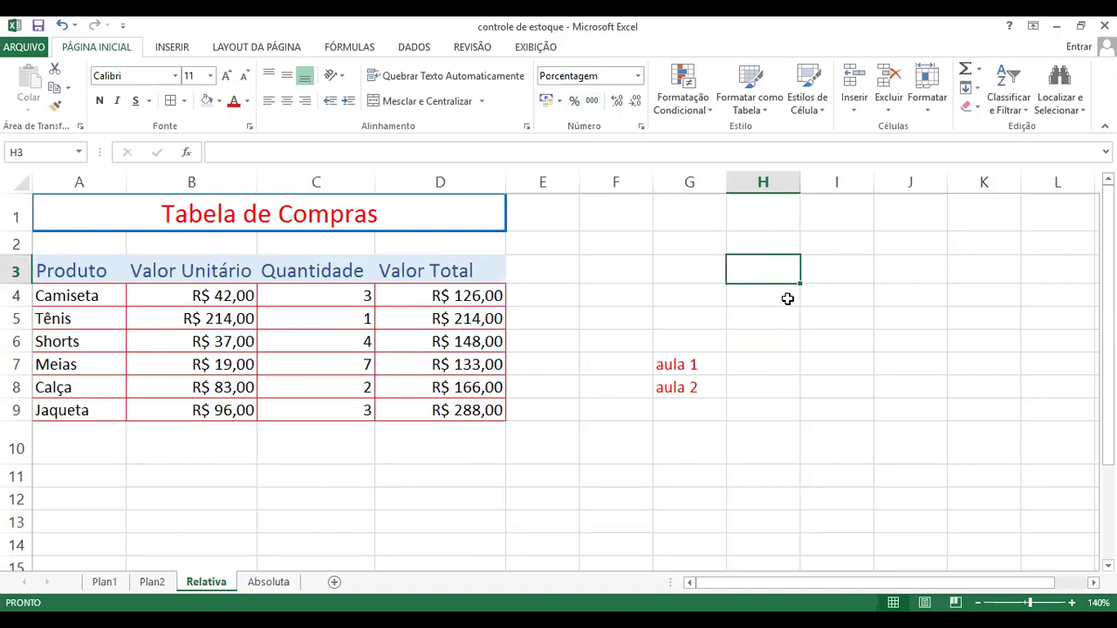
pyautogui.write('1')
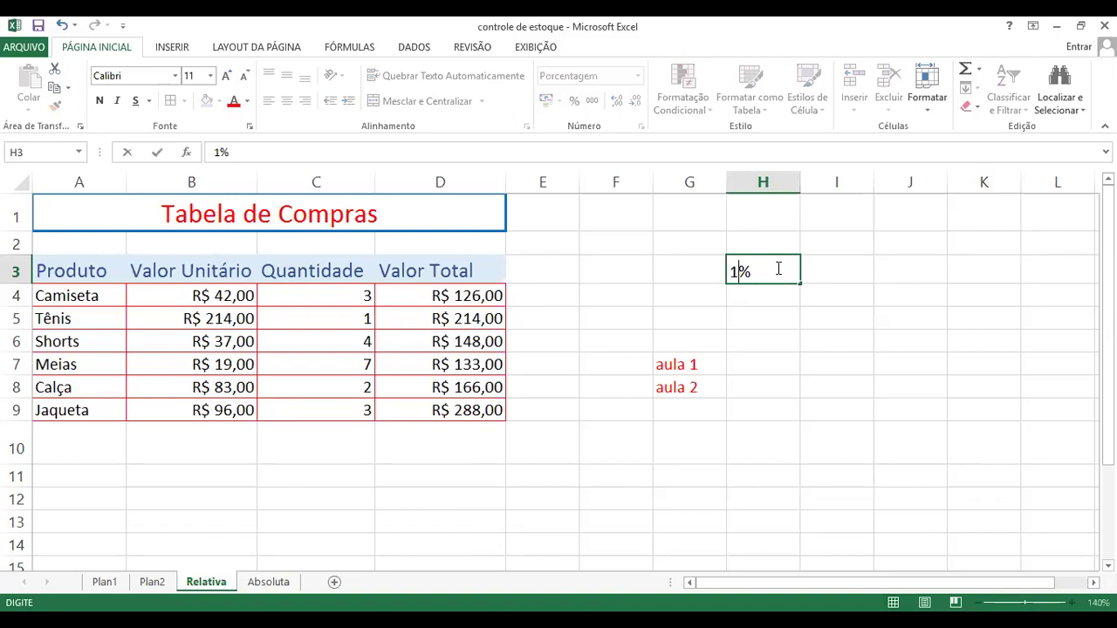
pyautogui.press('Return')
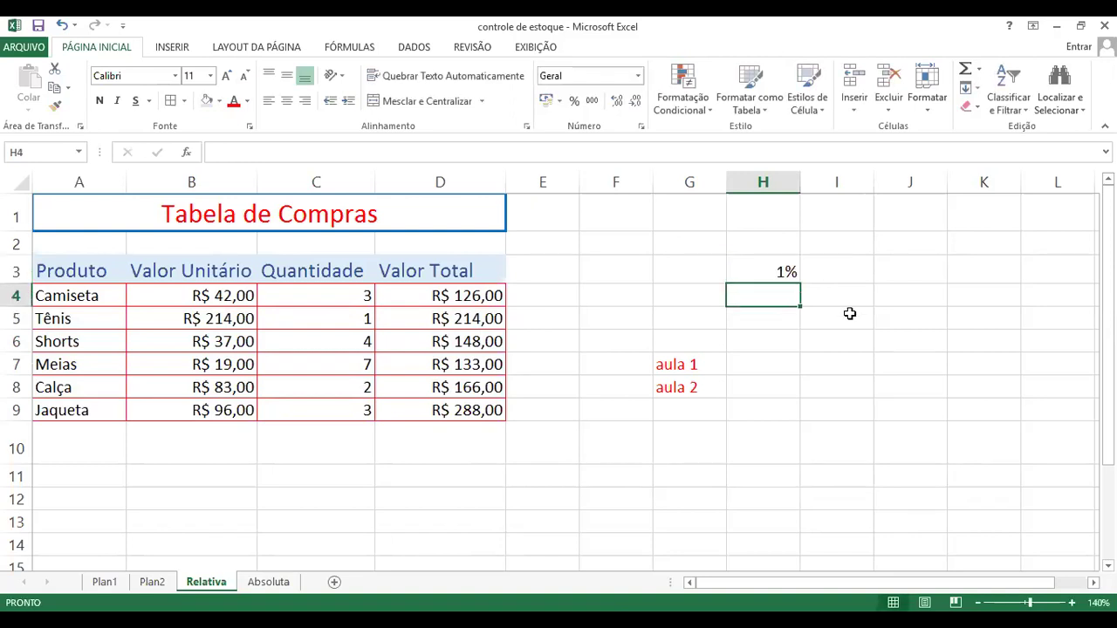
pyautogui.click(793, 274)
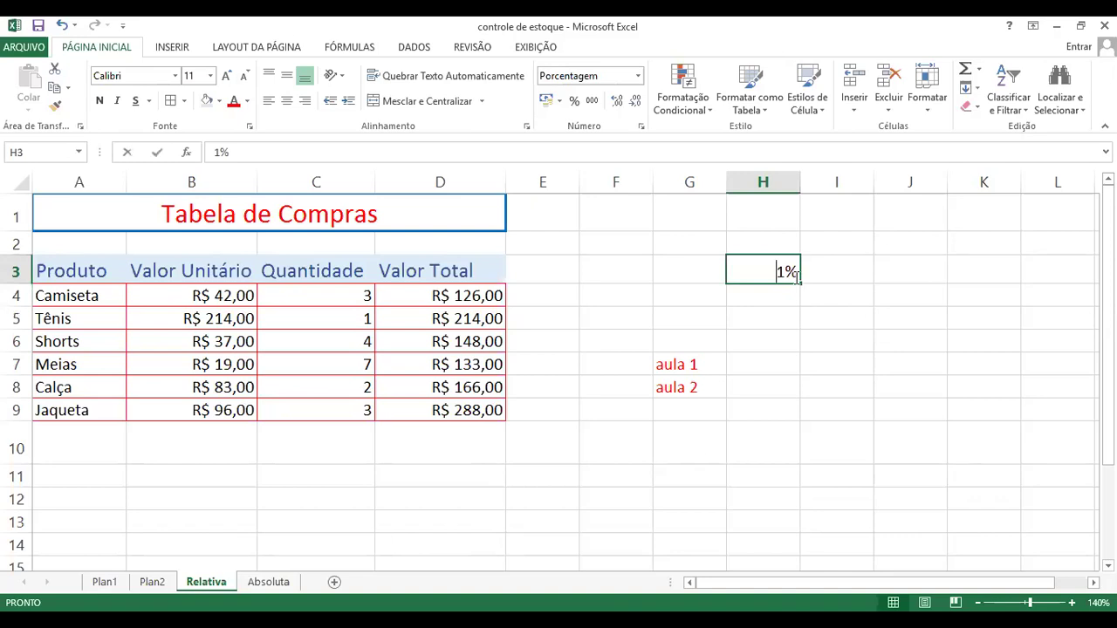
pyautogui.write('50')
pyautogui.press('Return')
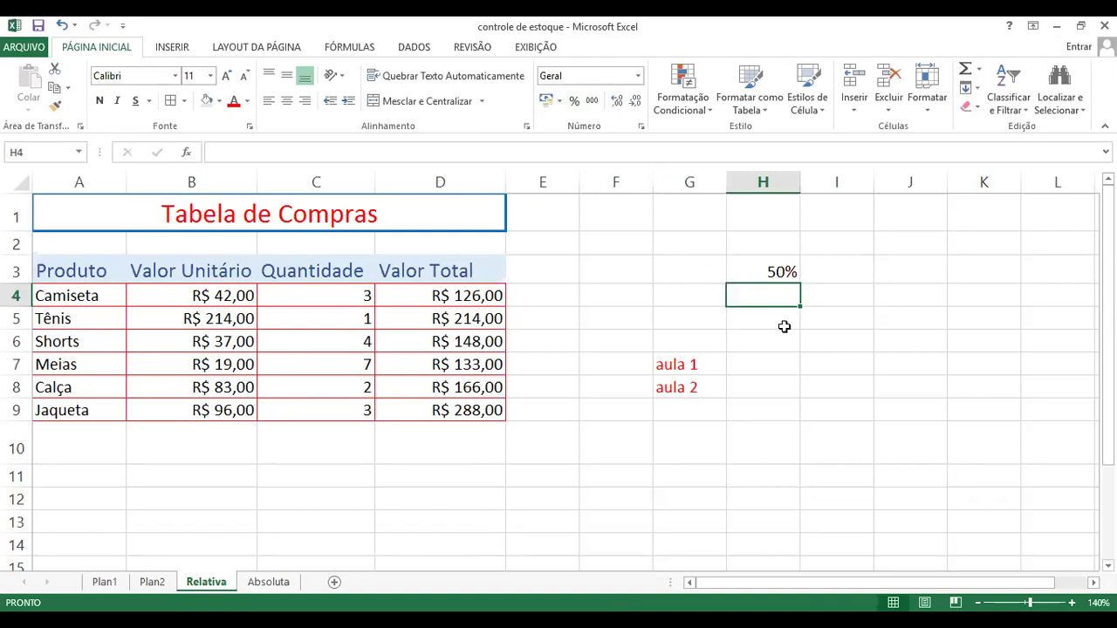
pyautogui.click(773, 274)
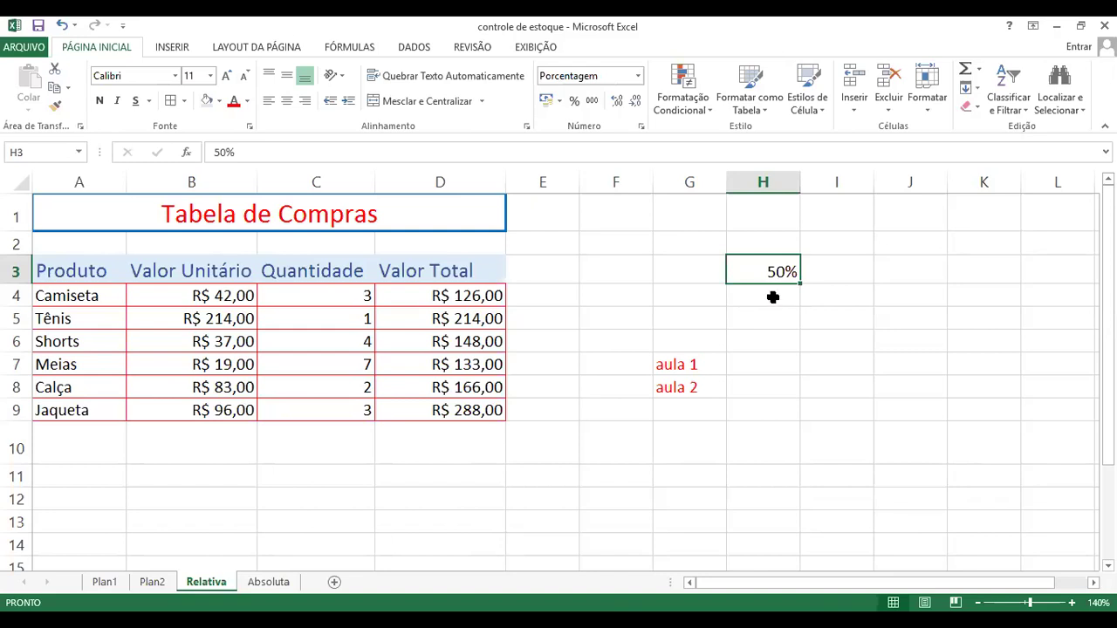
pyautogui.click(485, 296)
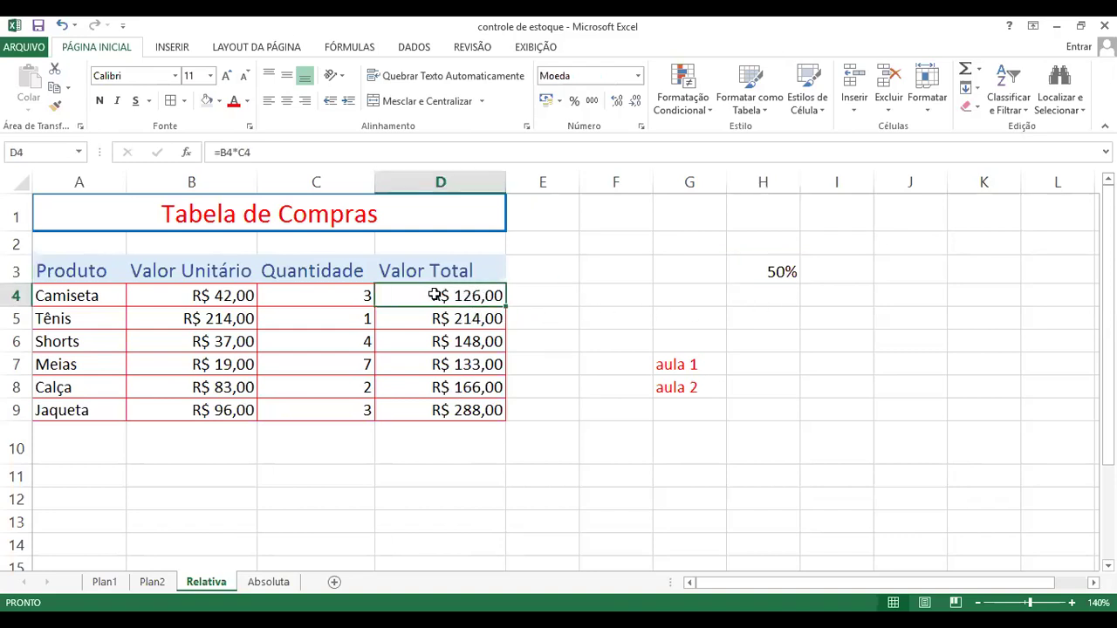
pyautogui.click(454, 322)
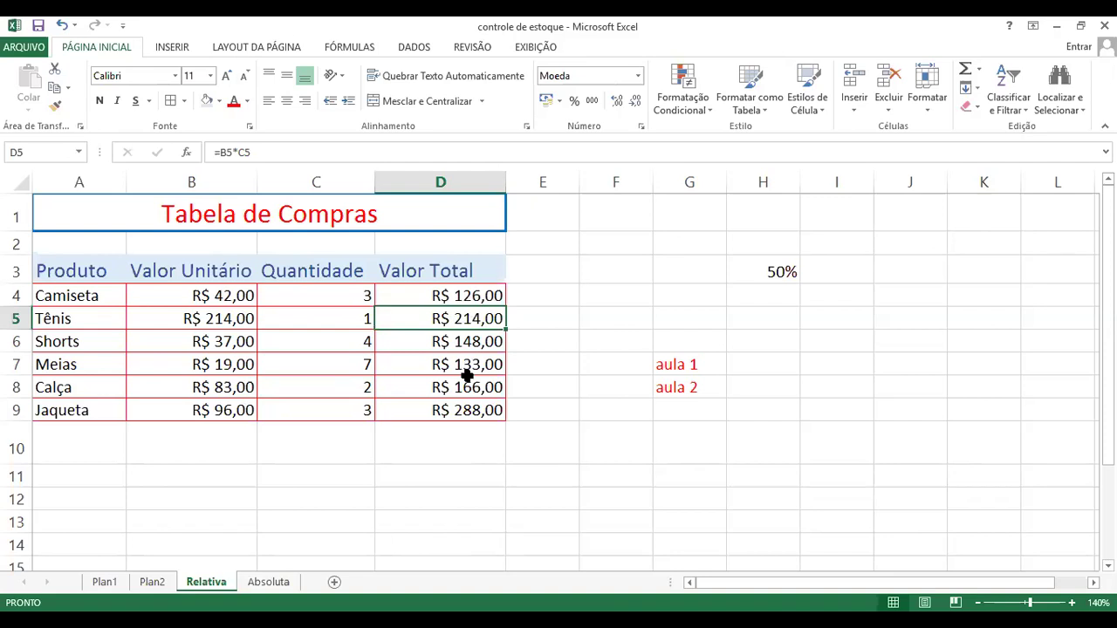
pyautogui.click(771, 273)
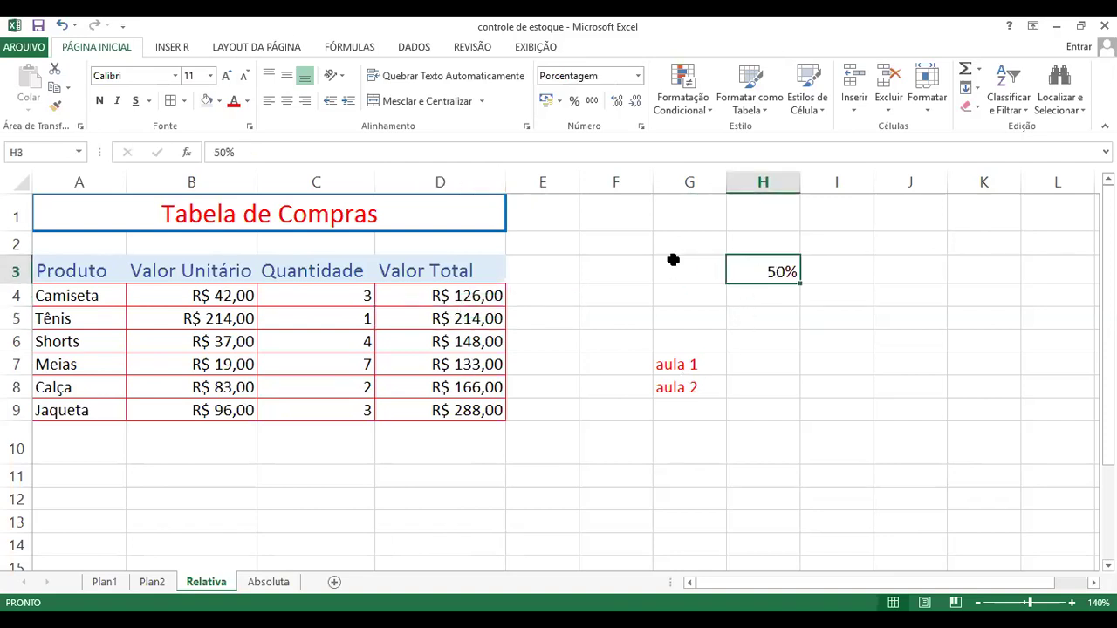
# - Delete the contents of G3:I8 and start typing 'teste' into G8
pyautogui.moveTo(673, 259); pyautogui.dragTo(807, 392)
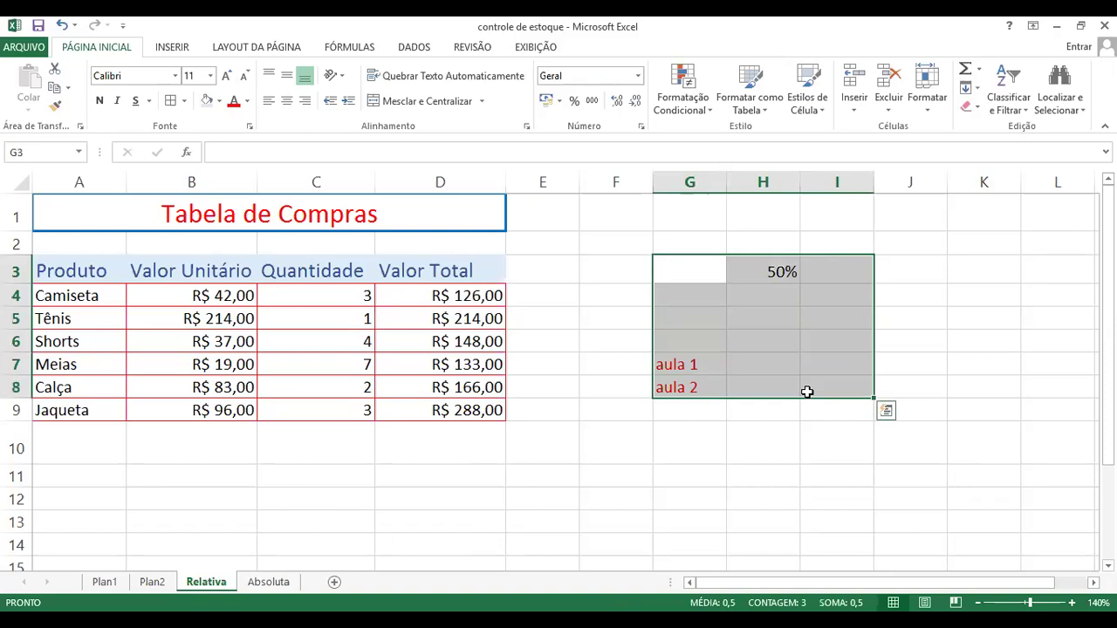
pyautogui.press('Delete')
pyautogui.click(739, 444)
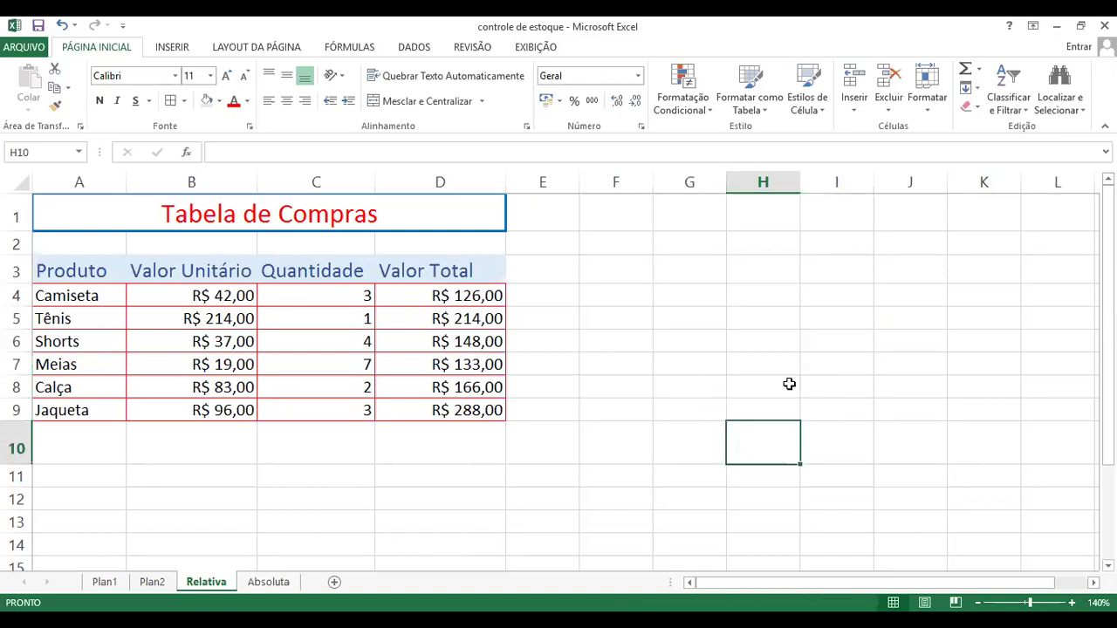
pyautogui.click(715, 385)
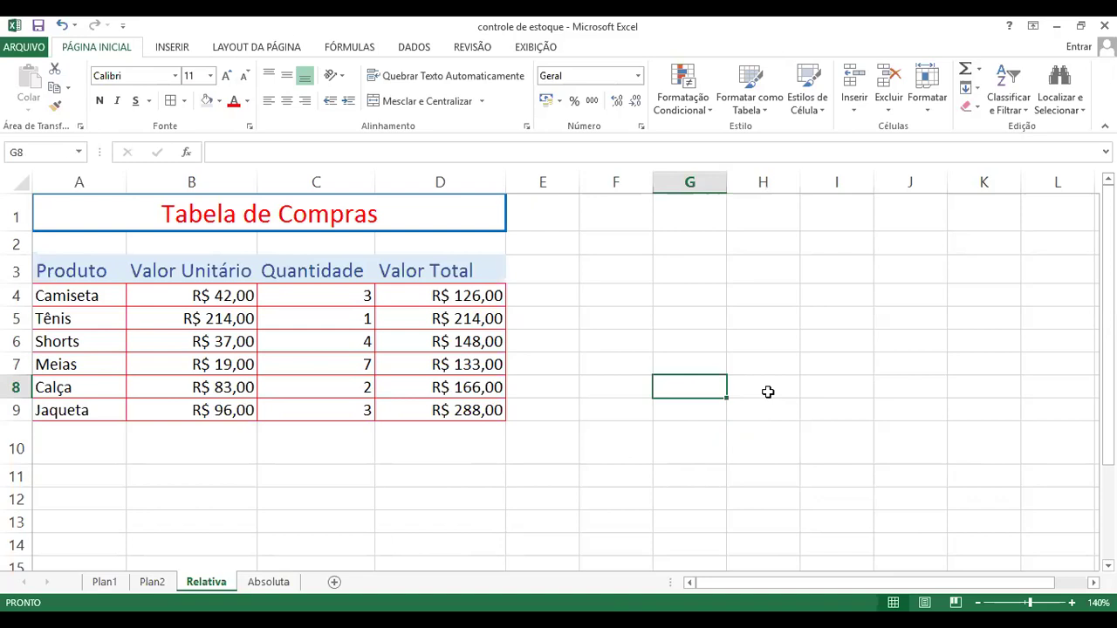
pyautogui.write('teste')
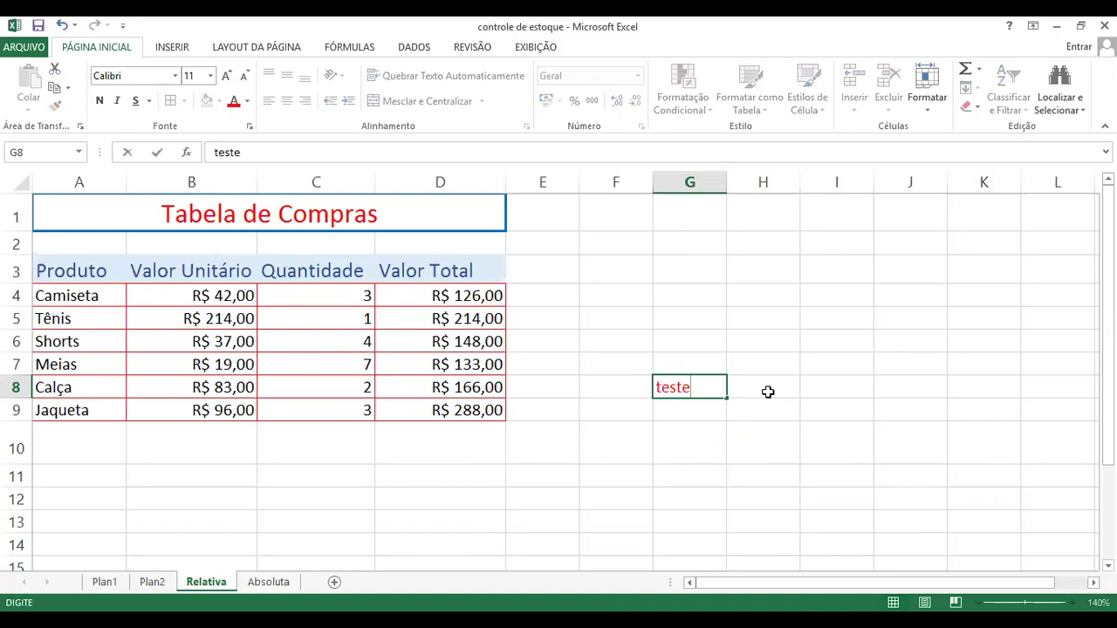
# - Confirm 'teste' in G8 and reset the font colour of F6:H10 to Automática
pyautogui.press('Return')
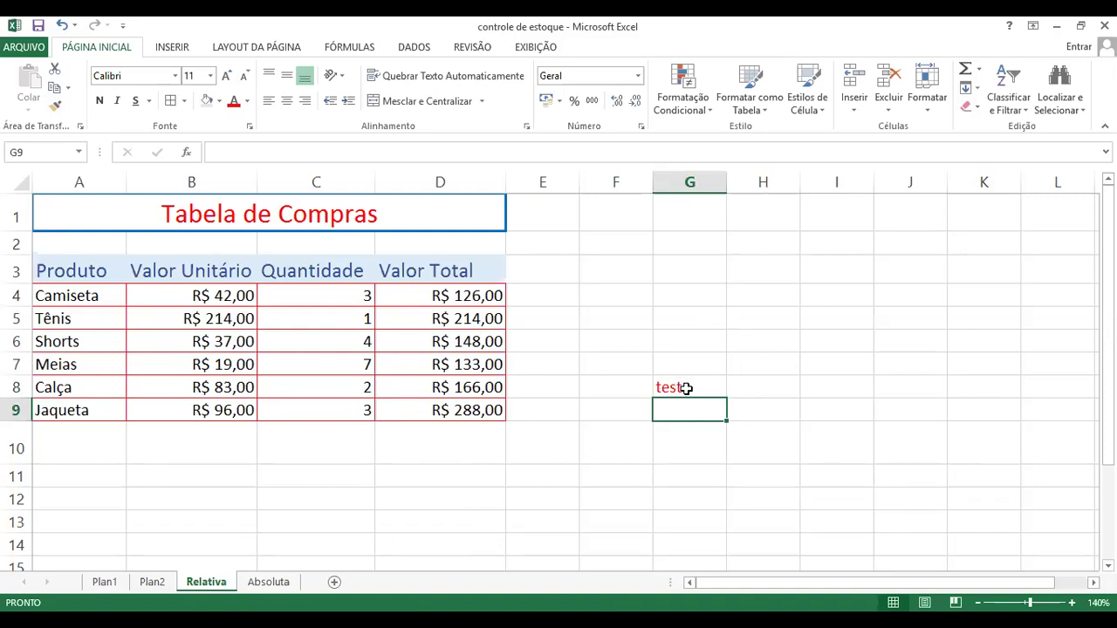
pyautogui.moveTo(643, 341); pyautogui.dragTo(788, 441)
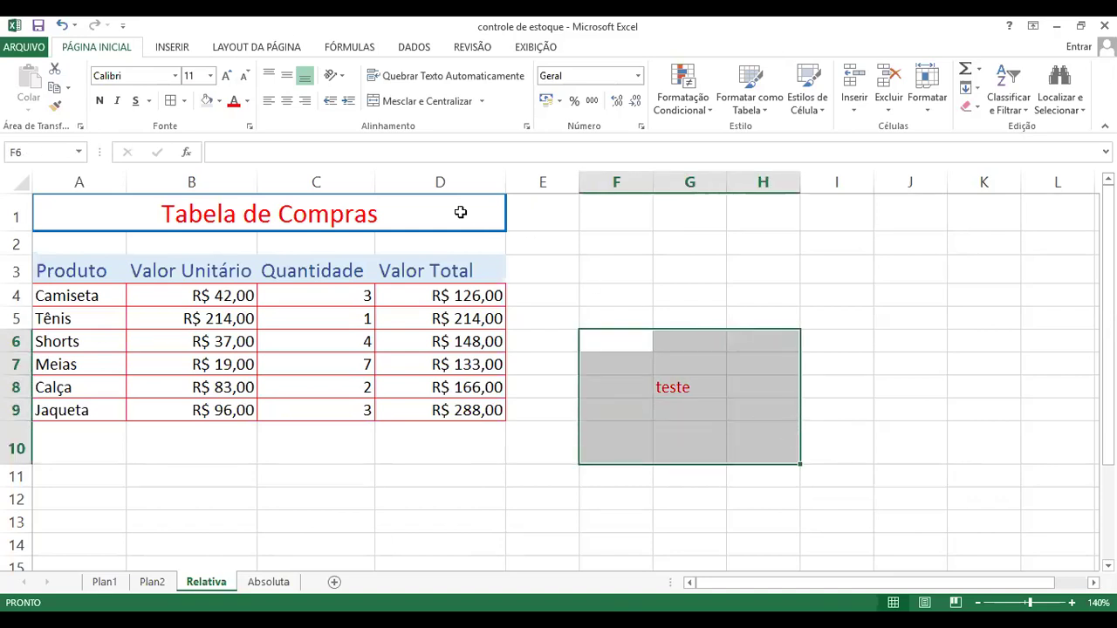
pyautogui.click(247, 102)
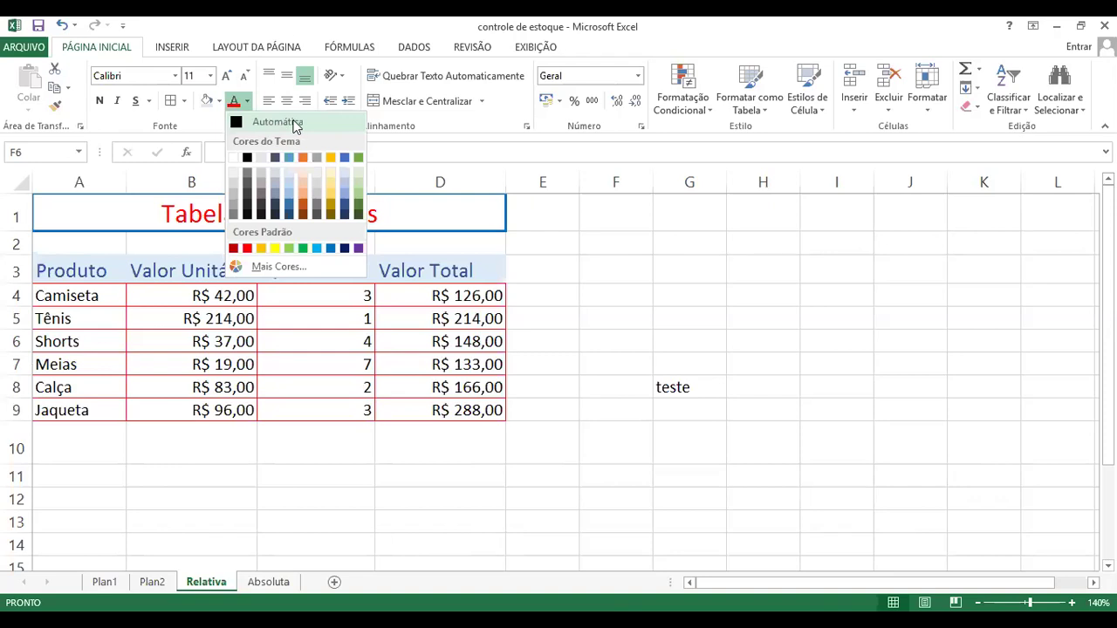
pyautogui.click(295, 126)
pyautogui.click(689, 271)
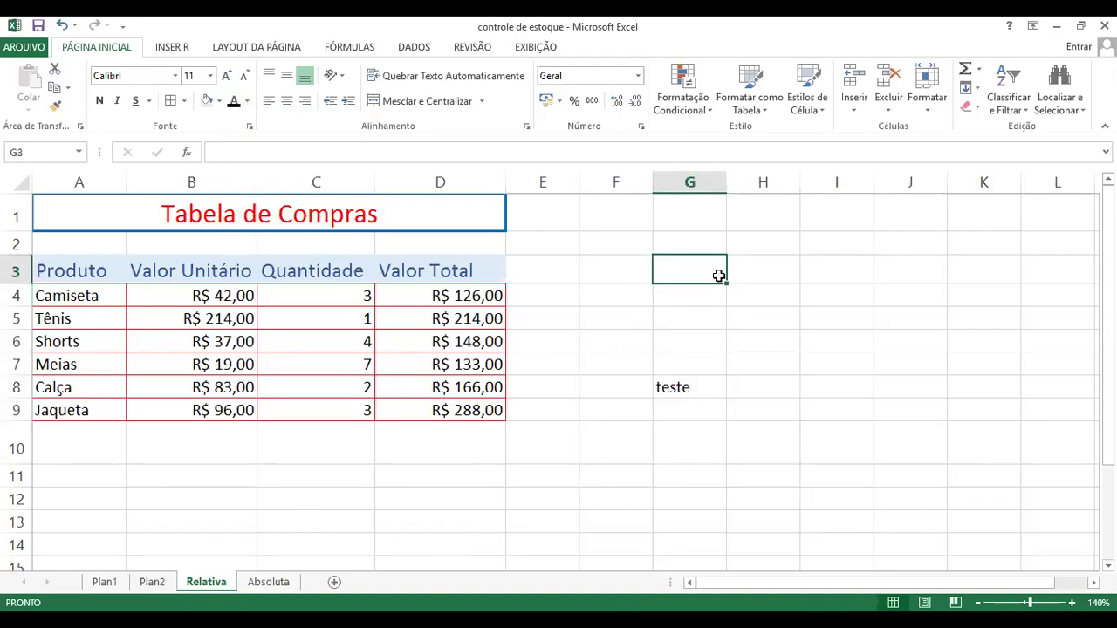
# - Enter scratch 1 values in G4, G2, H2 and H3
pyautogui.write('5')
pyautogui.press('pagedown')
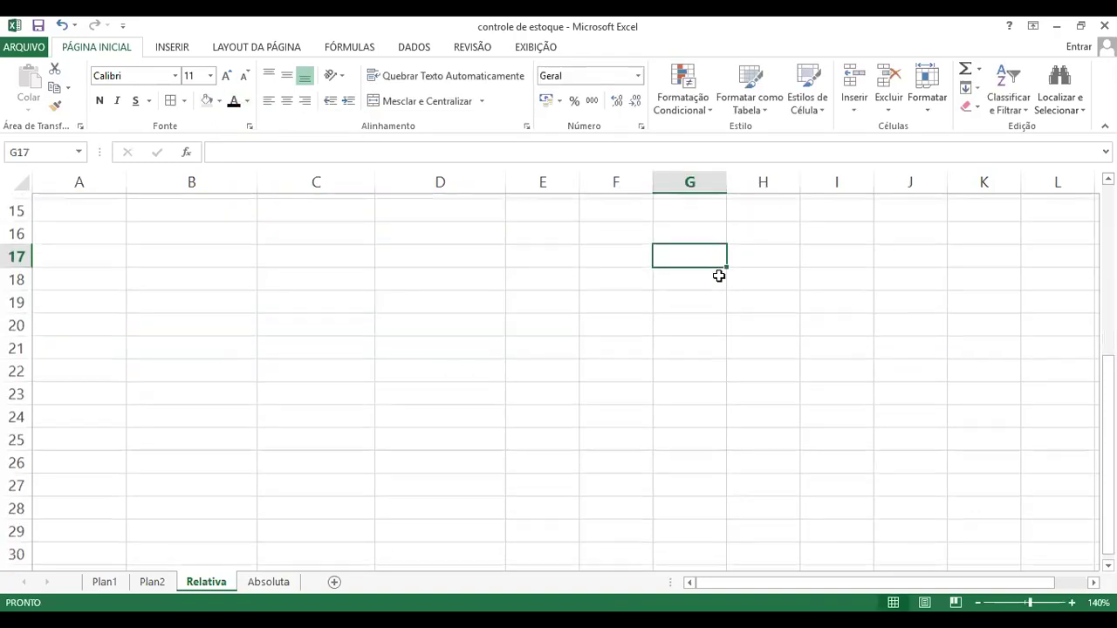
pyautogui.scroll(5, 717, 278)
pyautogui.click(718, 268)
pyautogui.click(716, 295)
pyautogui.write('1')
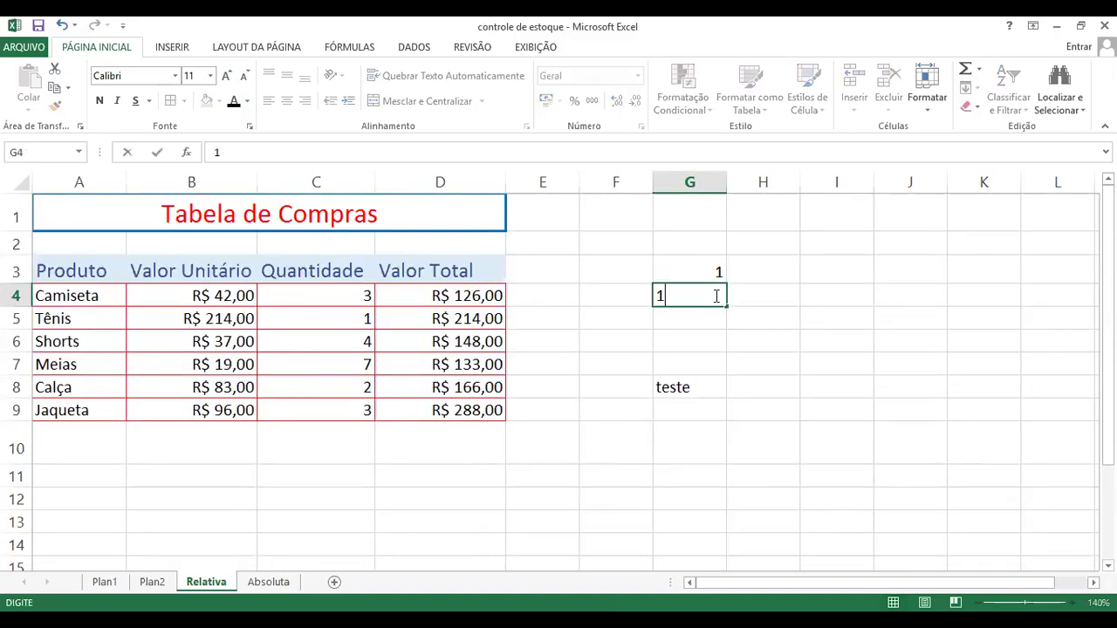
pyautogui.press('Return')
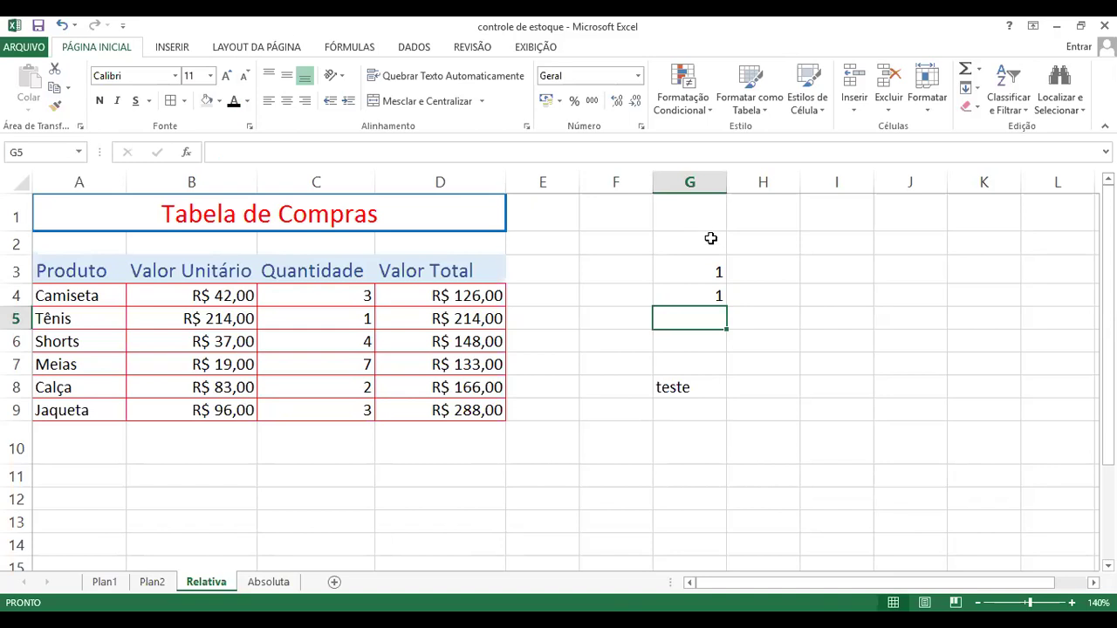
pyautogui.click(711, 239)
pyautogui.write('1')
pyautogui.press('Right')
pyautogui.write('1')
pyautogui.press('Return')
pyautogui.write('1')
pyautogui.press('Return')
# - Clear the scratch 1s from G2:H3 and G4, then enter 15% in H3
pyautogui.press('Up')
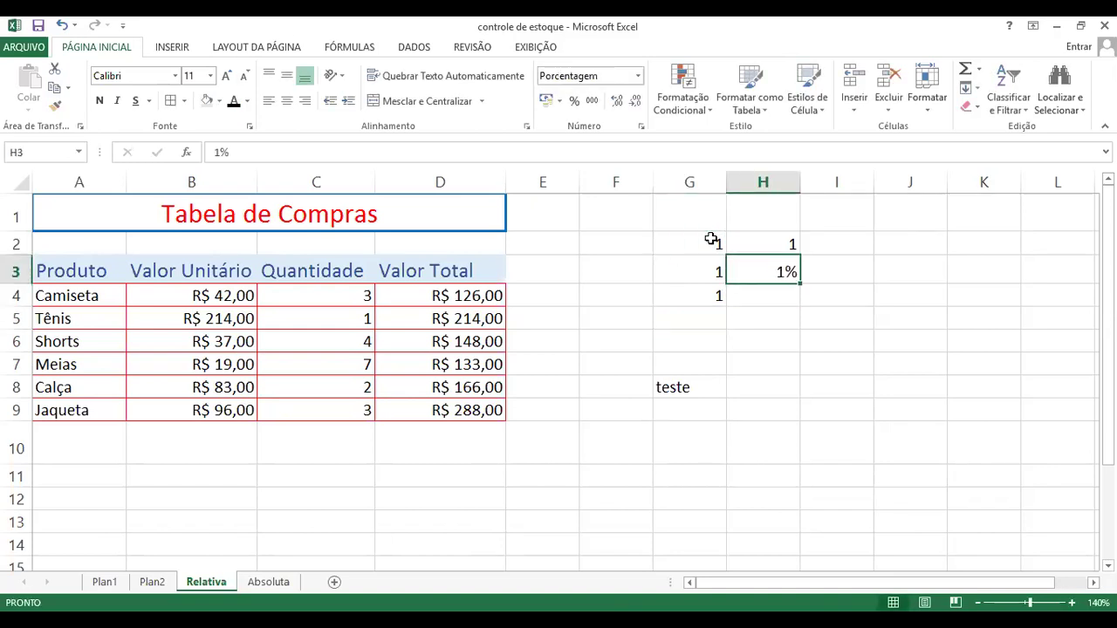
pyautogui.press('Up')
pyautogui.press('Left')
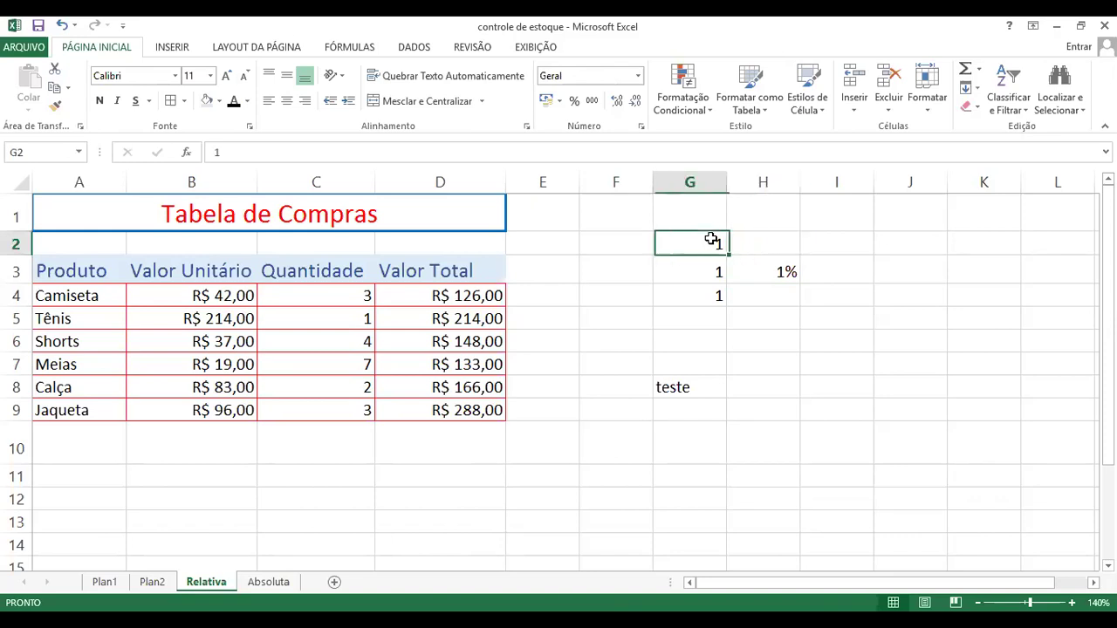
pyautogui.press('Down')
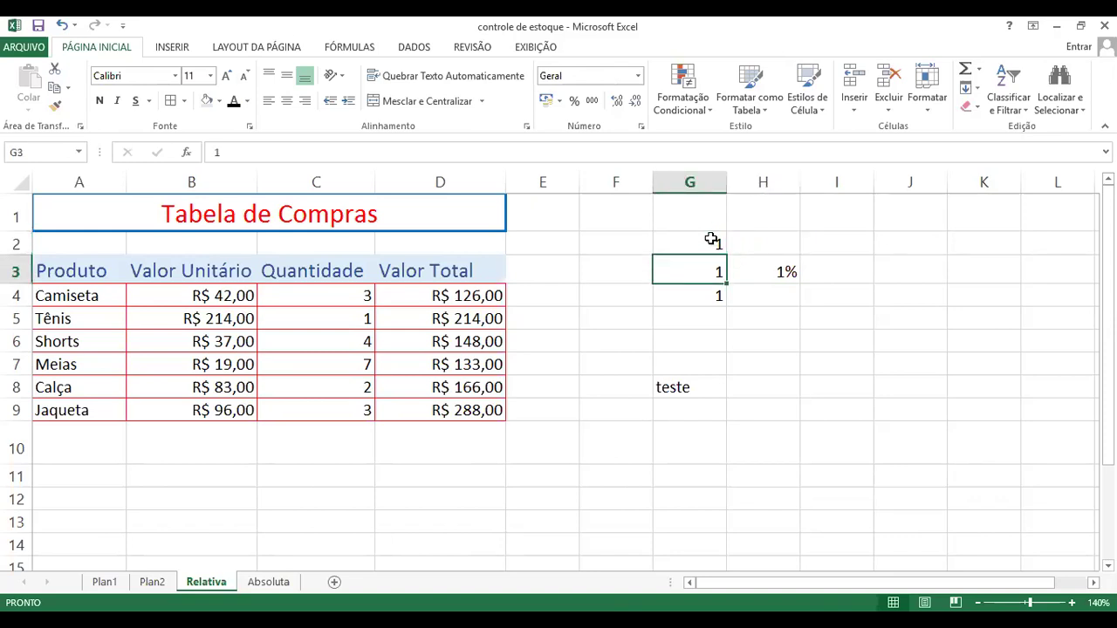
pyautogui.press('Right')
pyautogui.press('Delete')
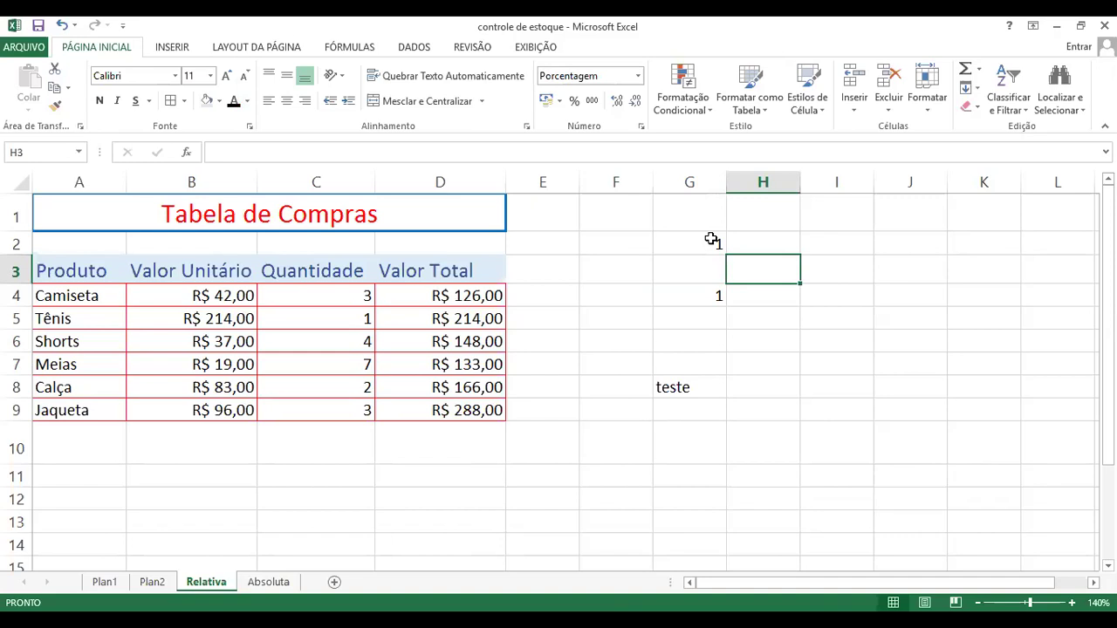
pyautogui.press('Left')
pyautogui.press('Down')
pyautogui.press('Home')
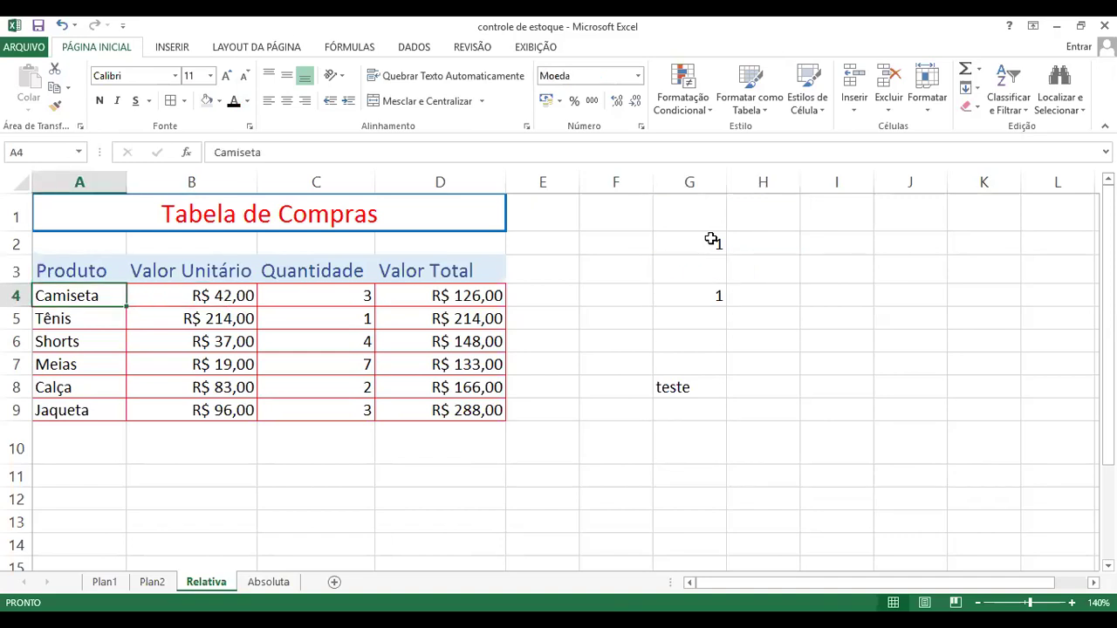
pyautogui.press('Up')
pyautogui.press('Up')
pyautogui.press('Right')
pyautogui.press('Down')
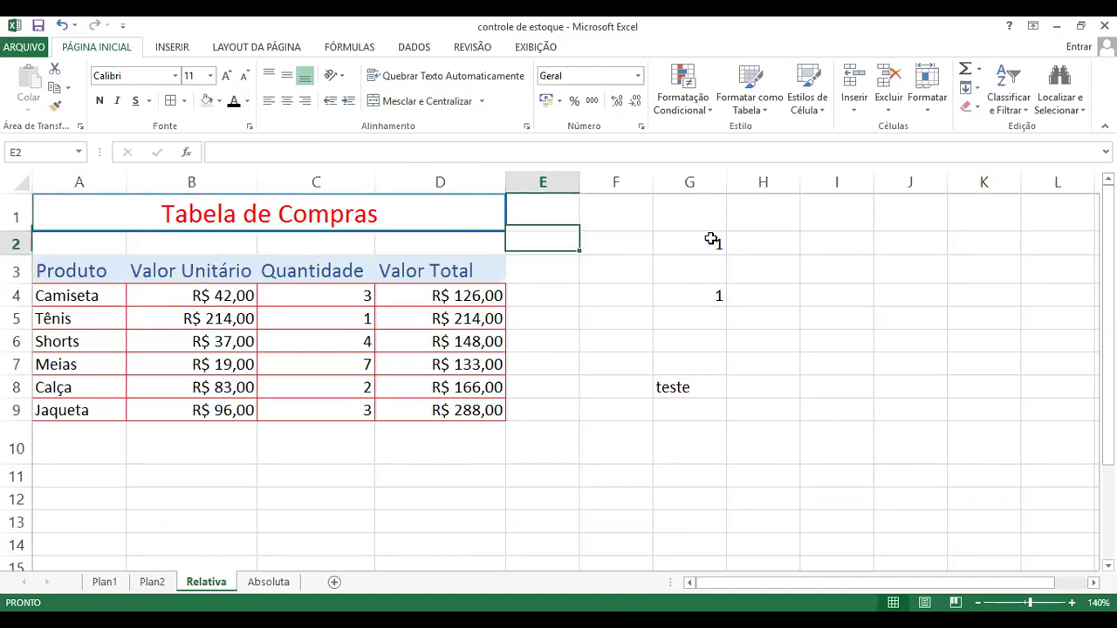
pyautogui.press('Right')
pyautogui.press('Right')
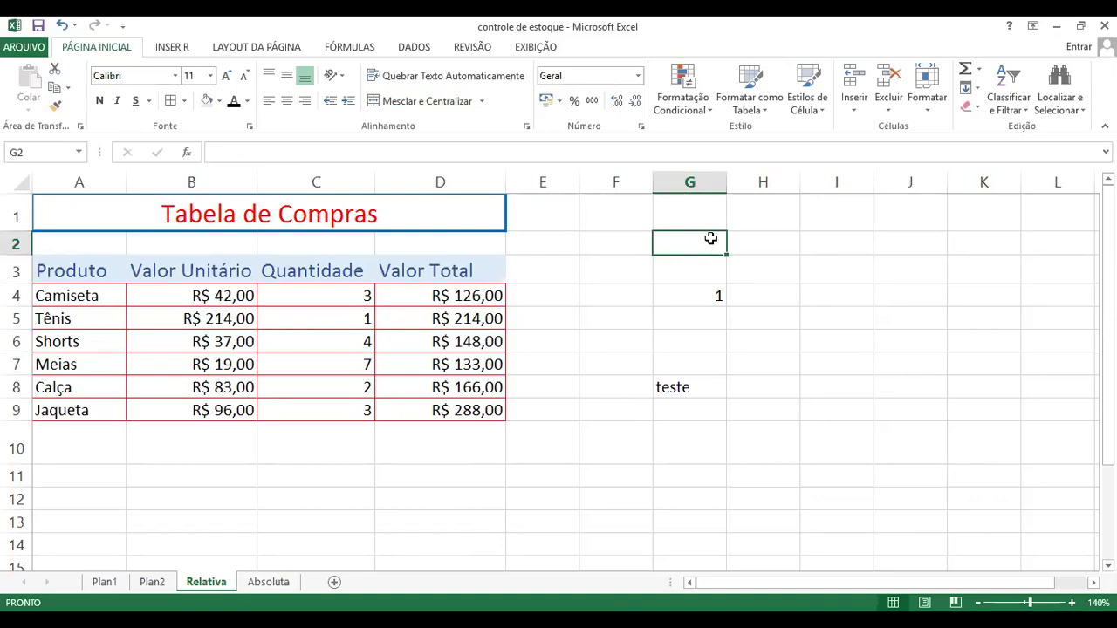
pyautogui.press('Down')
pyautogui.press('Down')
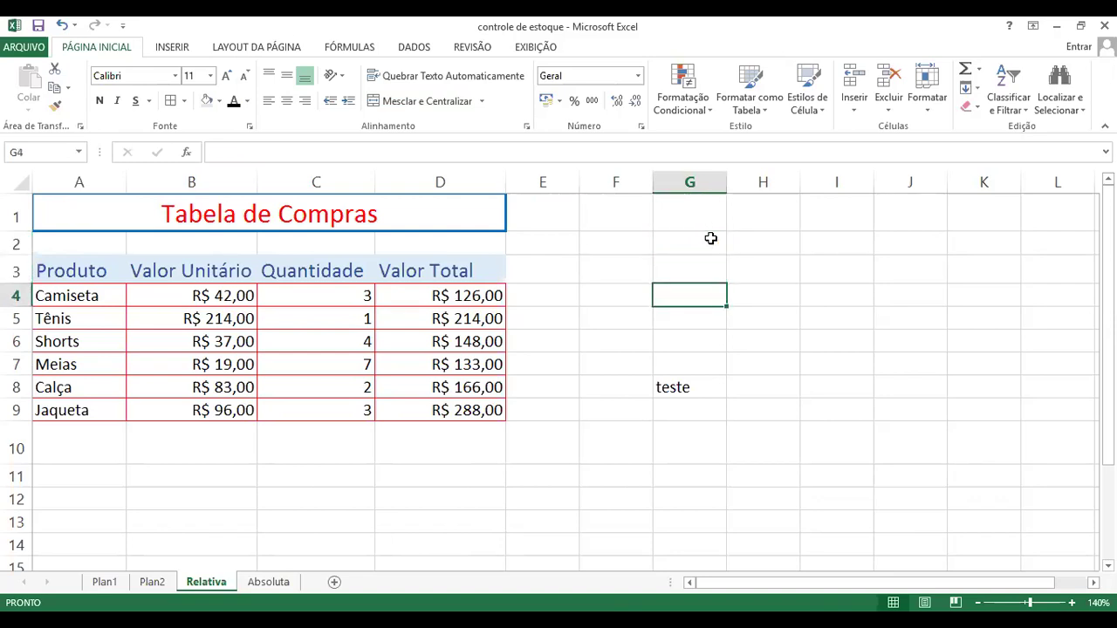
pyautogui.press('Up')
pyautogui.press('Right')
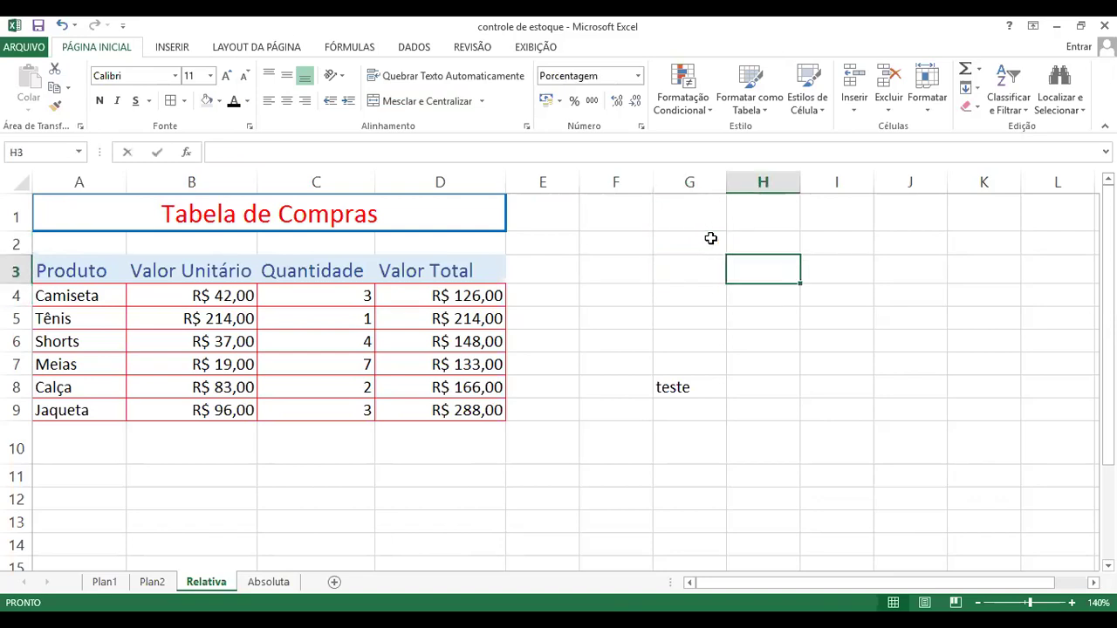
pyautogui.write('15')
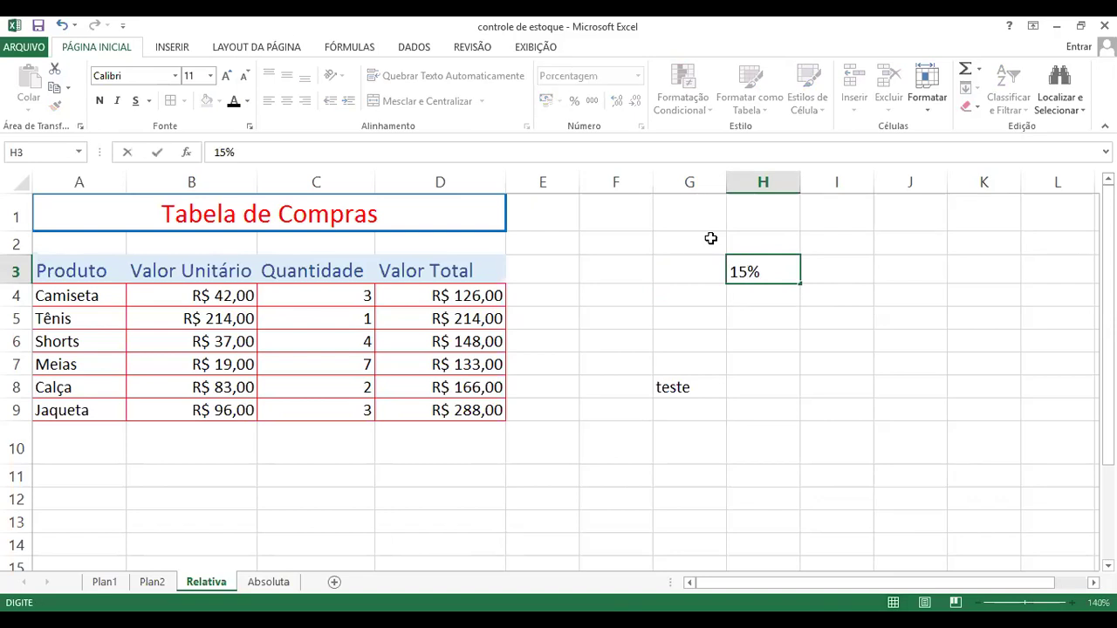
pyautogui.press('Return')
pyautogui.click(764, 340)
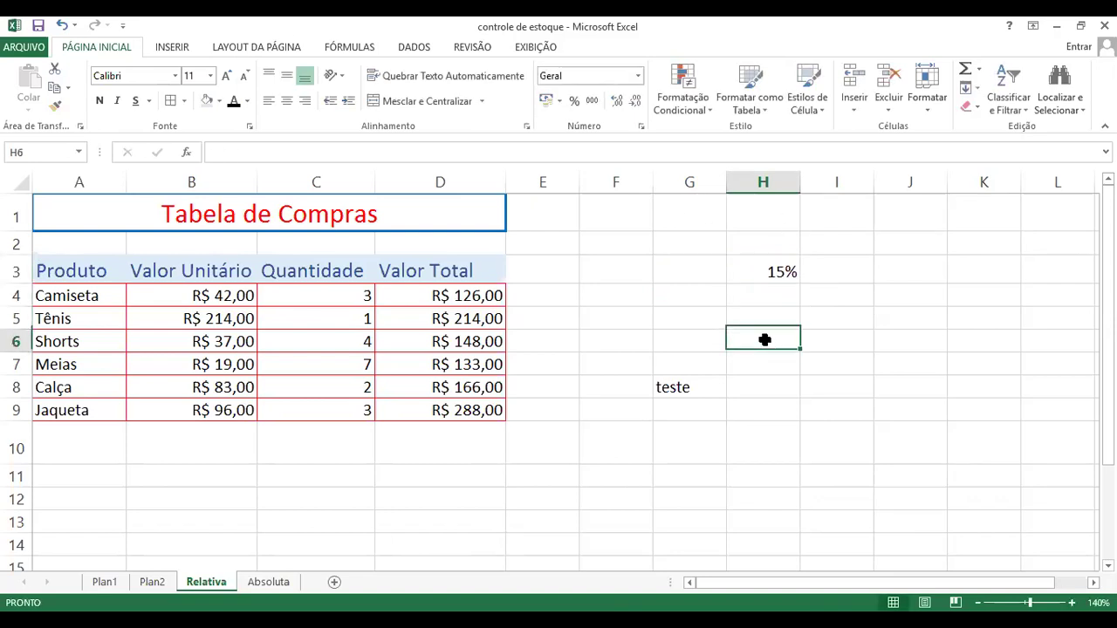
# - Switch H3's number format to Geral in Format Cells so it reads 0,15
pyautogui.click(772, 271)
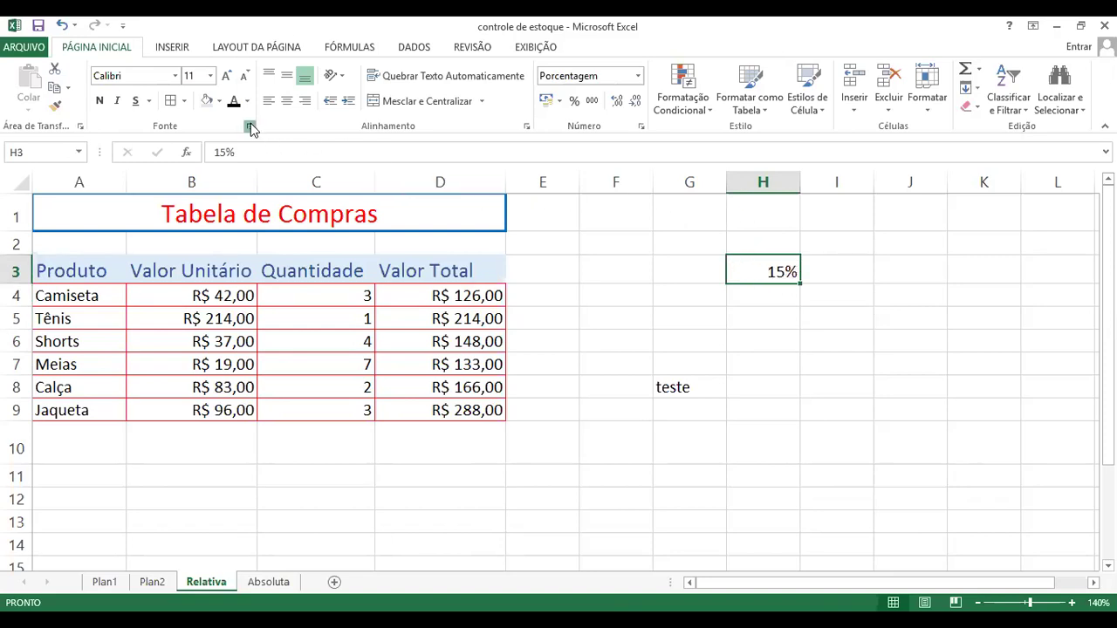
pyautogui.click(524, 199)
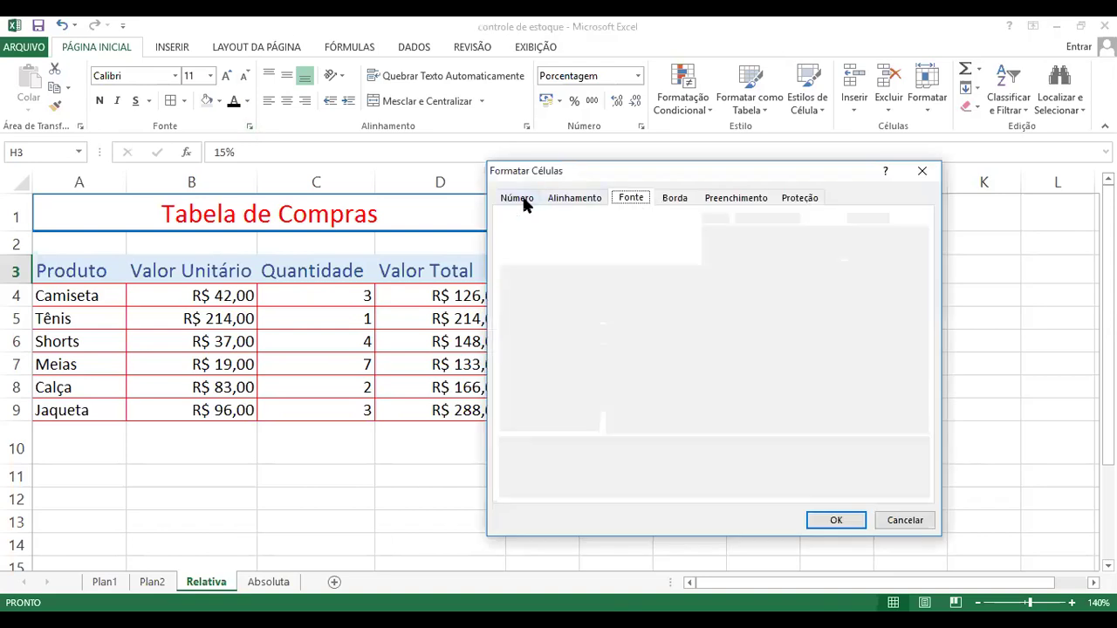
pyautogui.moveTo(664, 174); pyautogui.dragTo(392, 176)
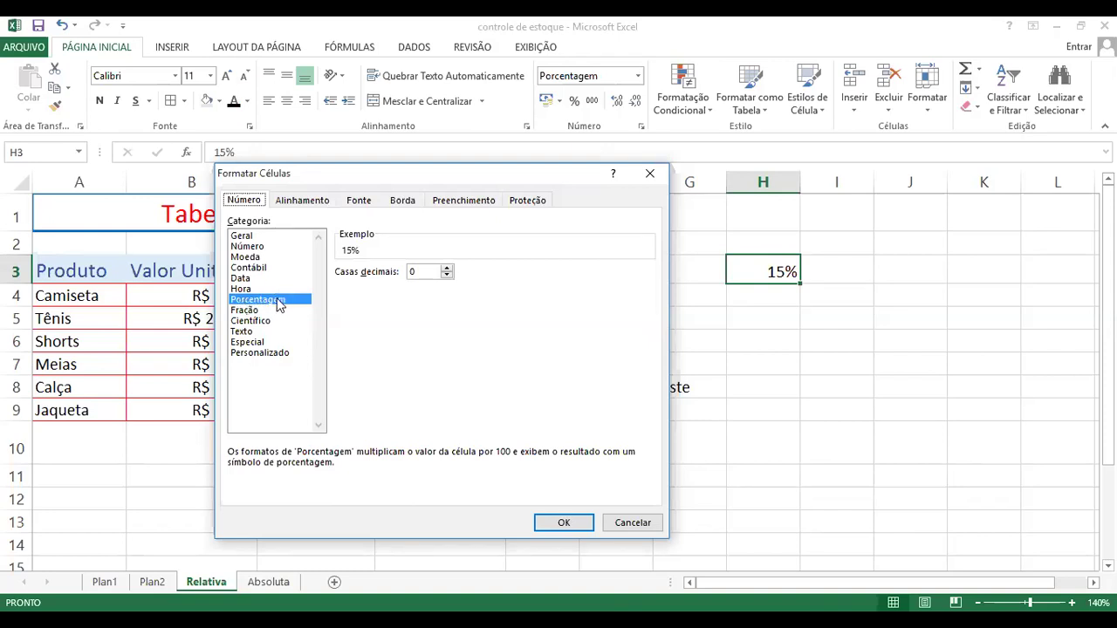
pyautogui.click(249, 236)
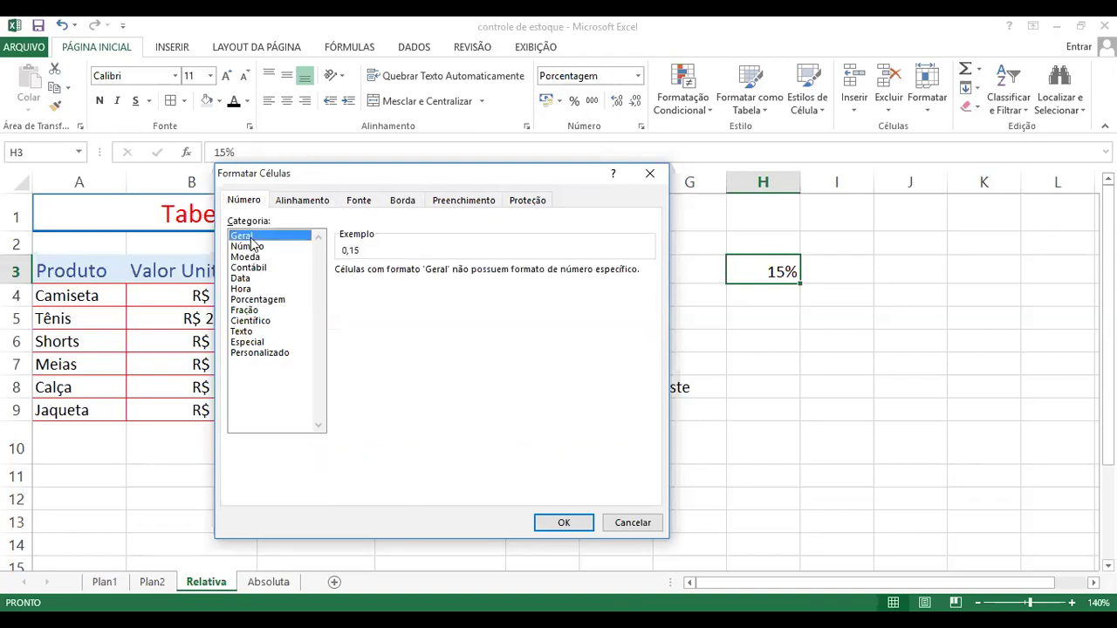
pyautogui.click(556, 519)
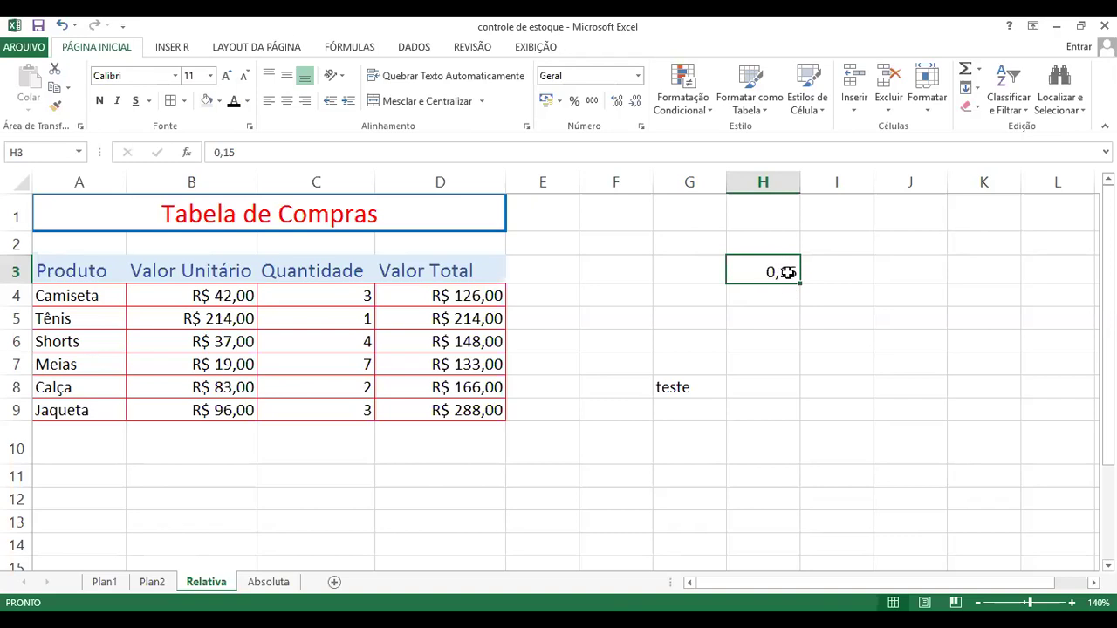
# - Enter 15 in H3, apply Comma Style and adjust decimals to show 15,0000
pyautogui.write('1')
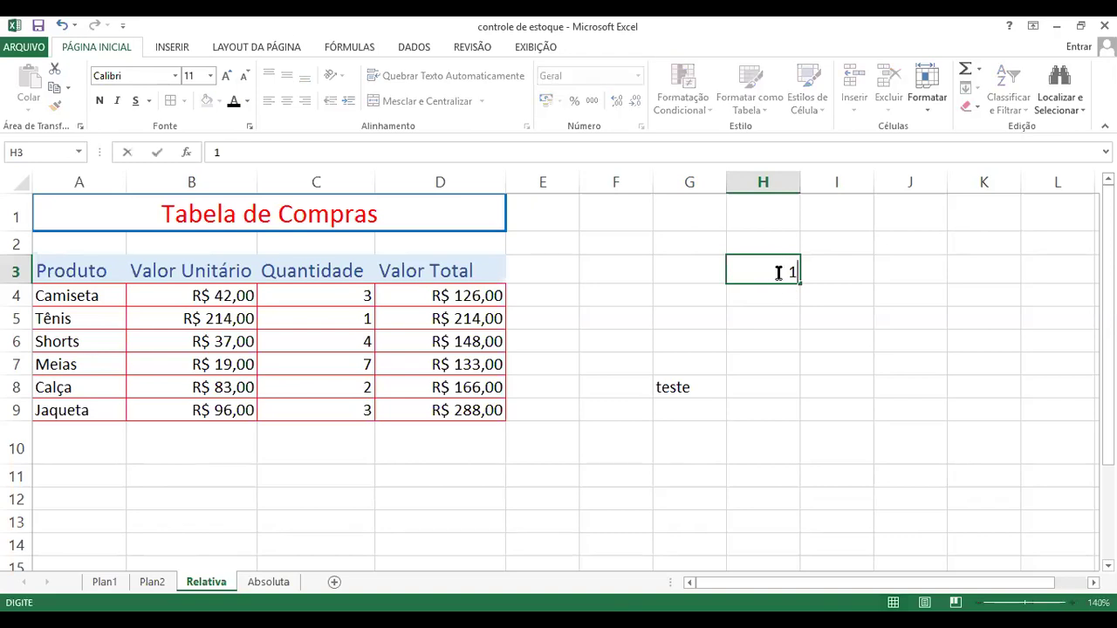
pyautogui.write('5')
pyautogui.press('Return')
pyautogui.click(768, 271)
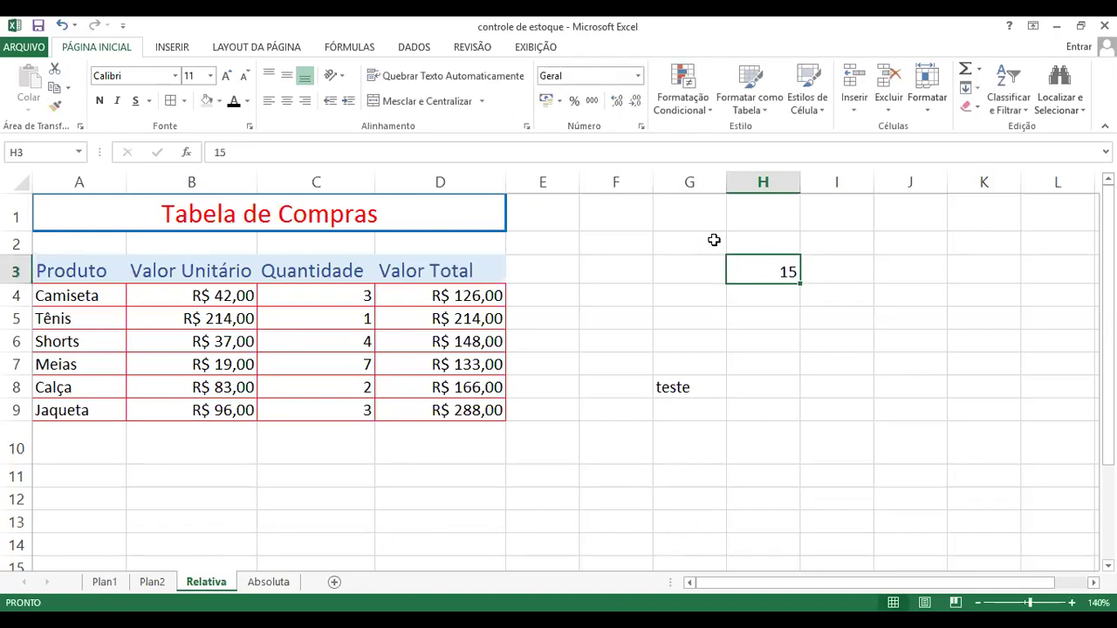
pyautogui.click(596, 101)
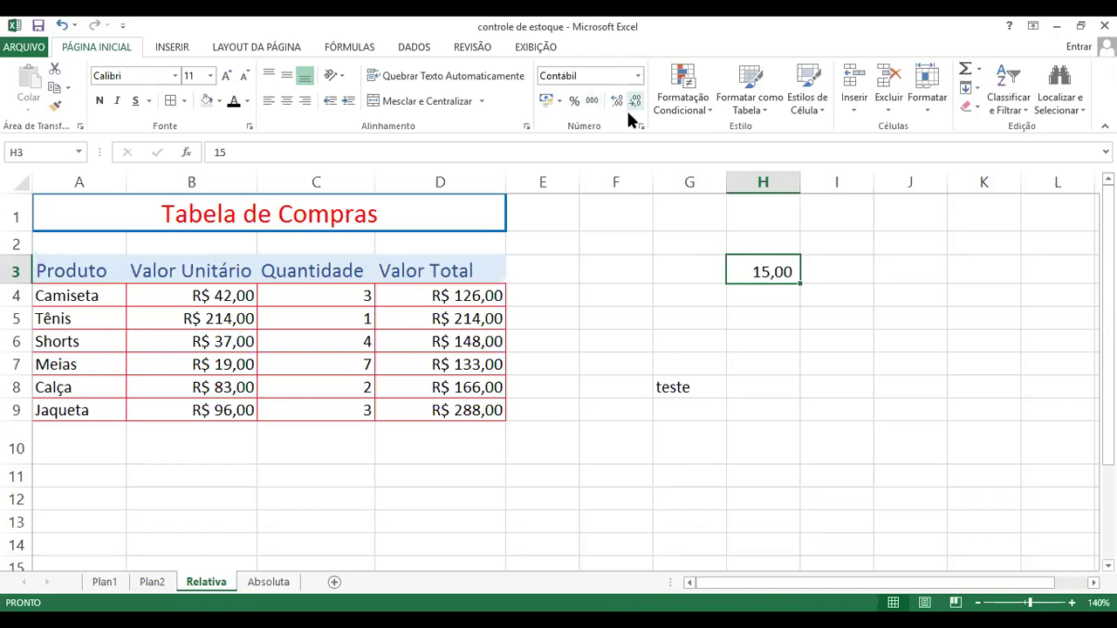
pyautogui.click(617, 102)
pyautogui.click(617, 102)
pyautogui.click(616, 102)
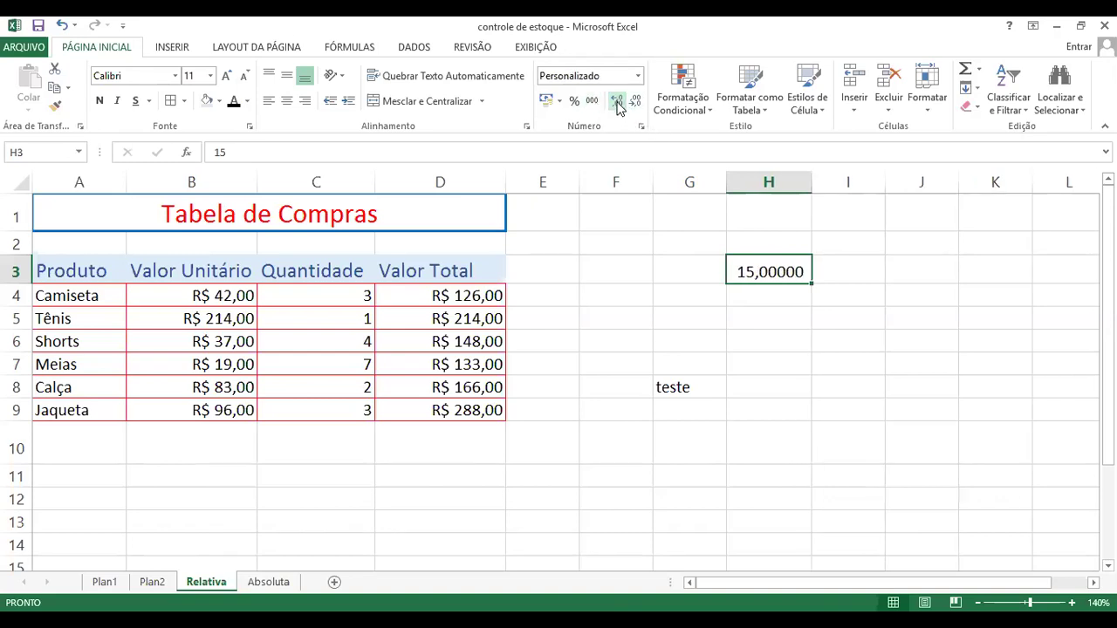
pyautogui.click(764, 314)
pyautogui.click(767, 277)
pyautogui.click(636, 102)
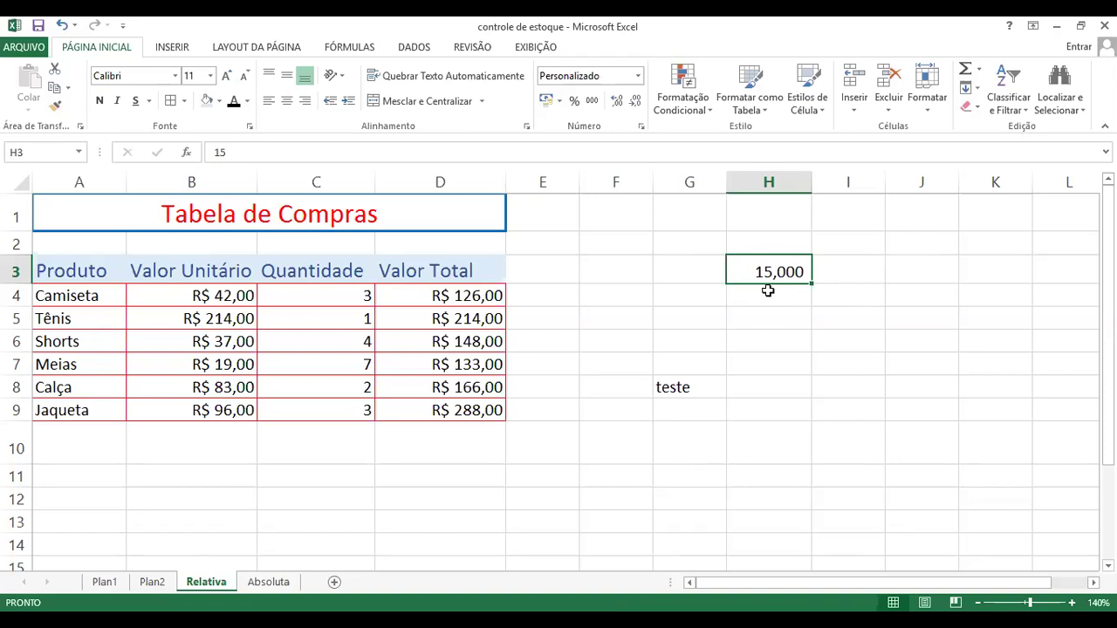
pyautogui.click(616, 101)
pyautogui.click(582, 312)
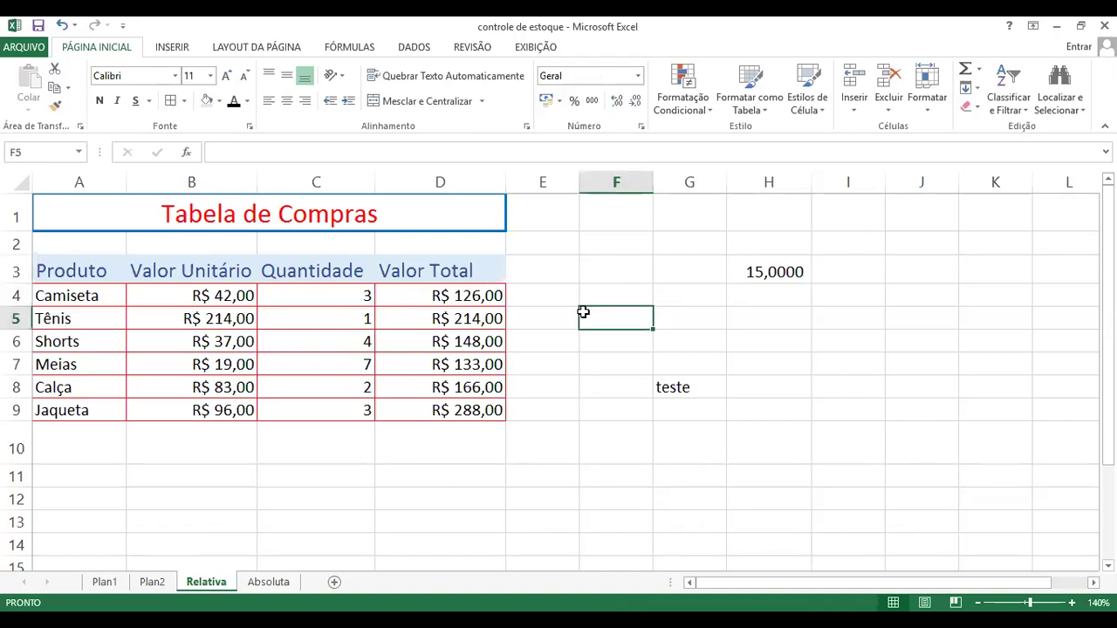
# - Switch to the Absoluta sheet and widen column B slightly
pyautogui.click(276, 585)
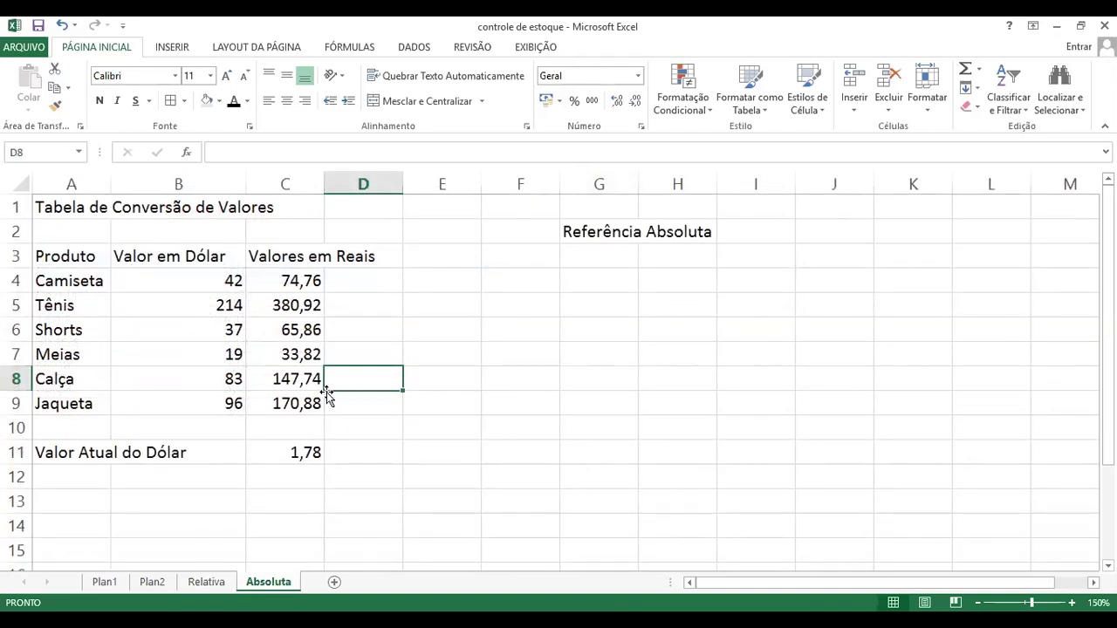
pyautogui.moveTo(246, 184); pyautogui.dragTo(272, 183)
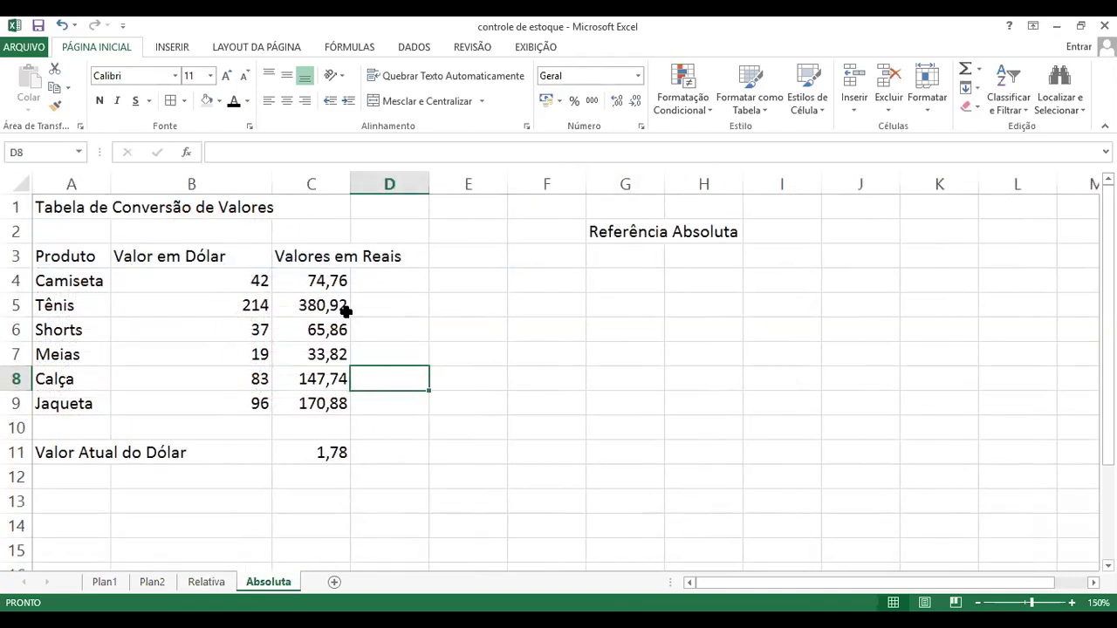
pyautogui.click(445, 337)
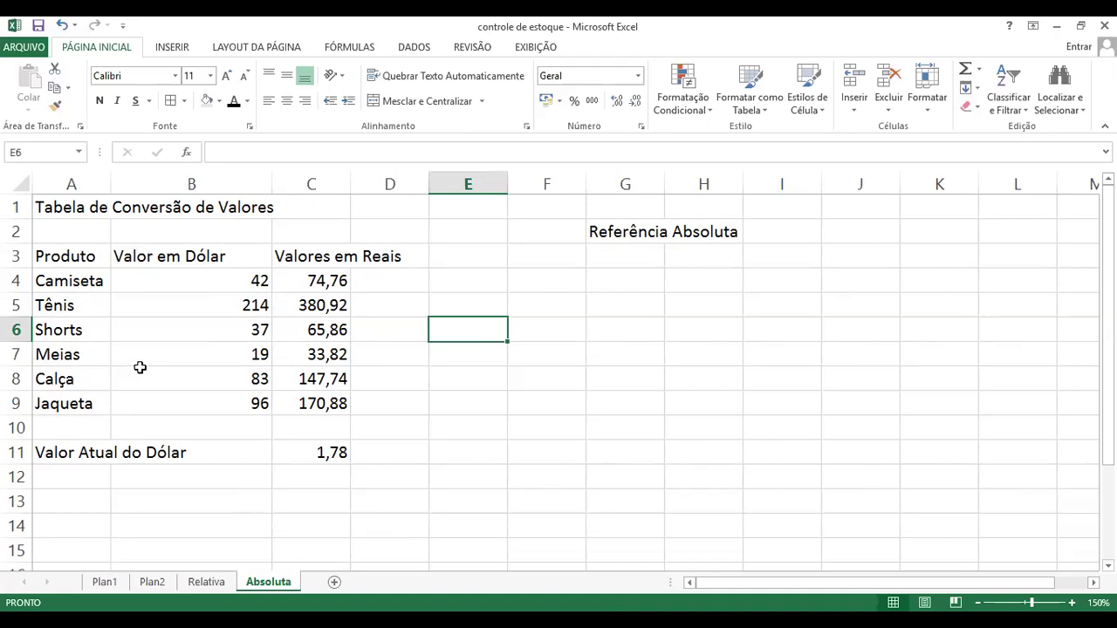
# - Center the A3:D3 header row and make column B much wider
pyautogui.moveTo(66, 258); pyautogui.dragTo(384, 259)
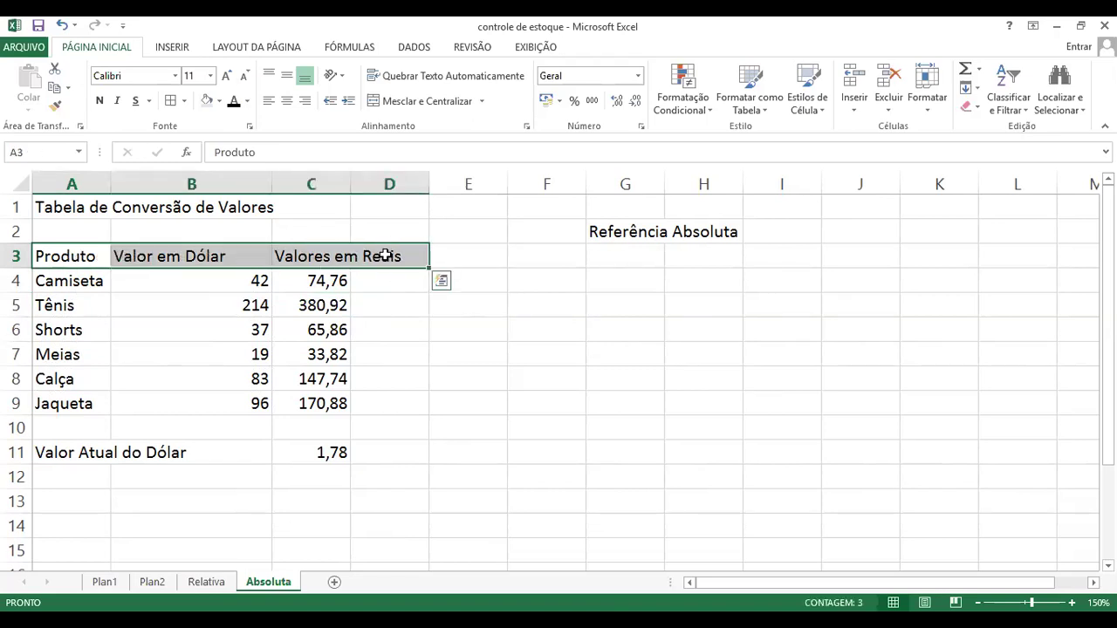
pyautogui.click(287, 102)
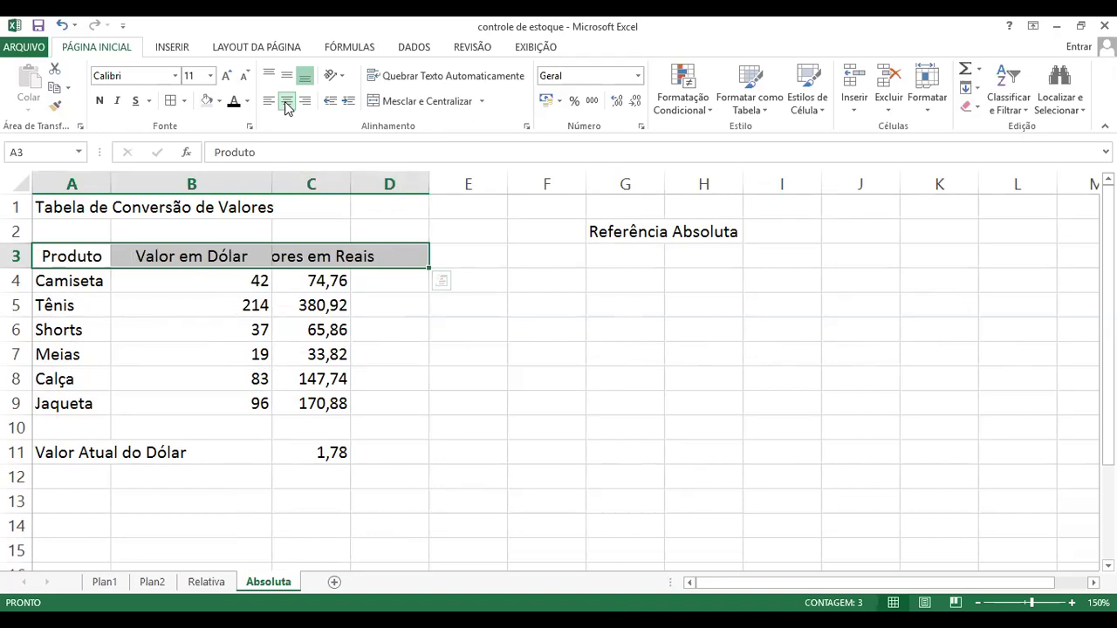
pyautogui.click(433, 254)
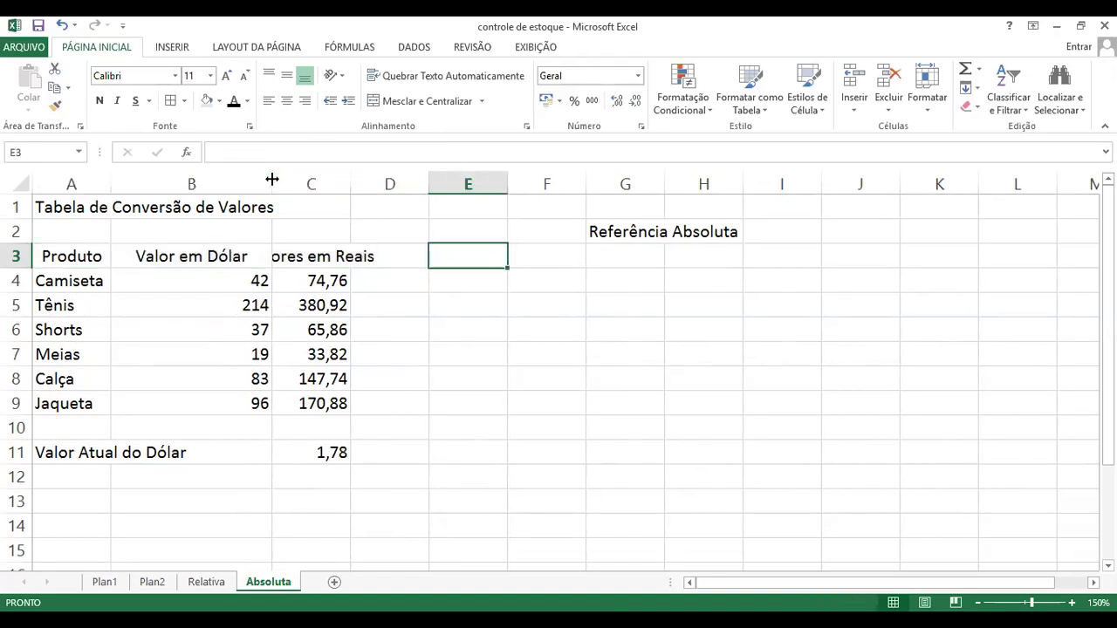
pyautogui.moveTo(273, 179); pyautogui.dragTo(594, 184)
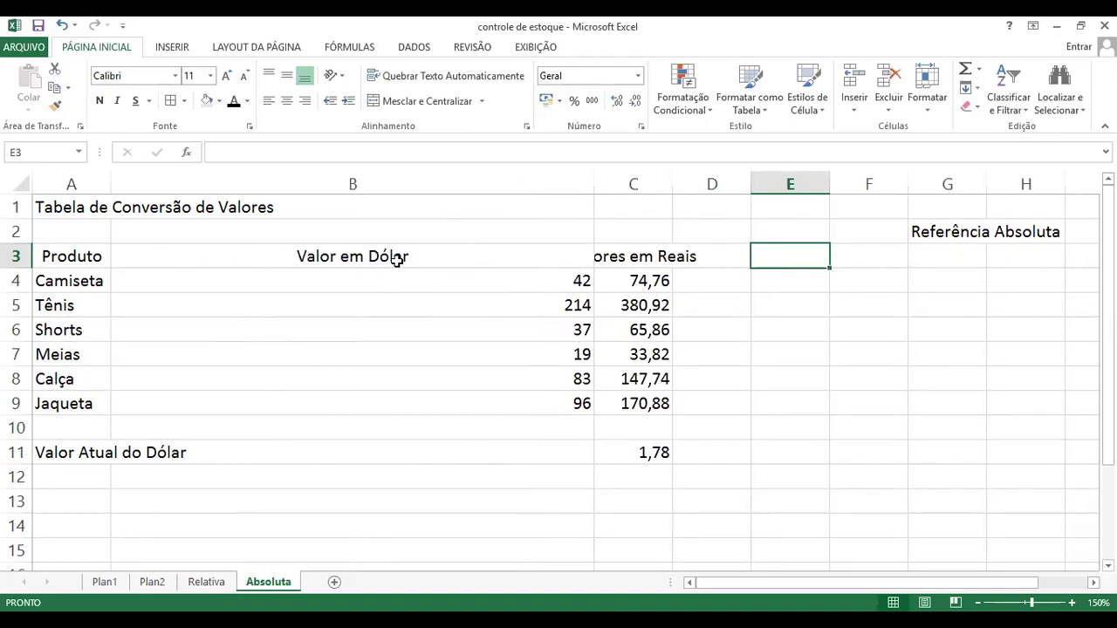
# - Try left and right alignment on the Valor em Dólar heading in B3
pyautogui.click(370, 258)
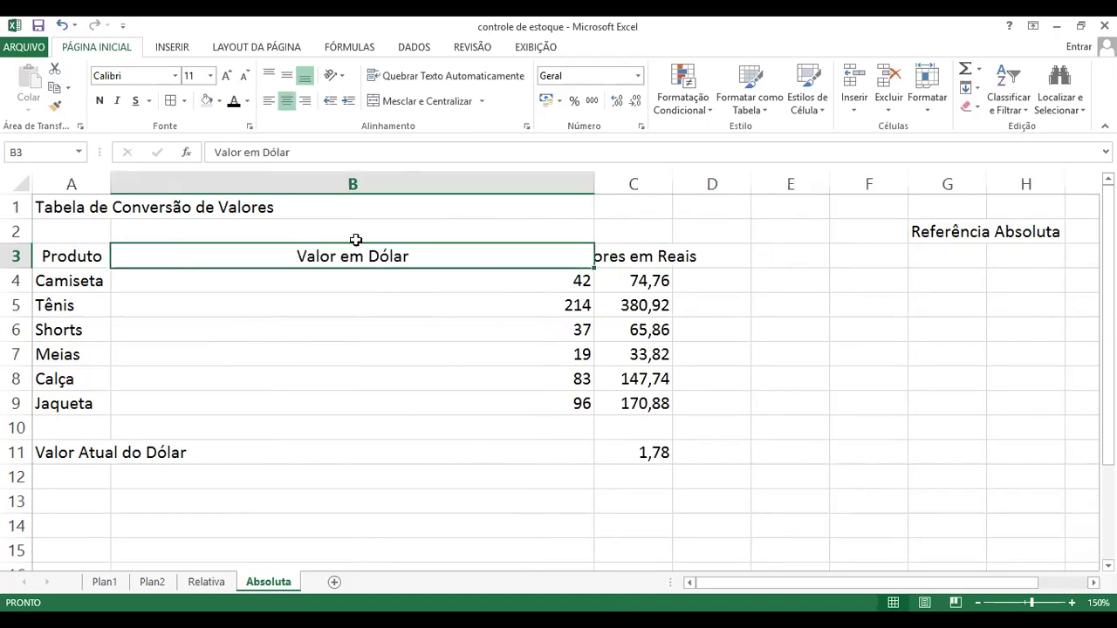
pyautogui.click(269, 101)
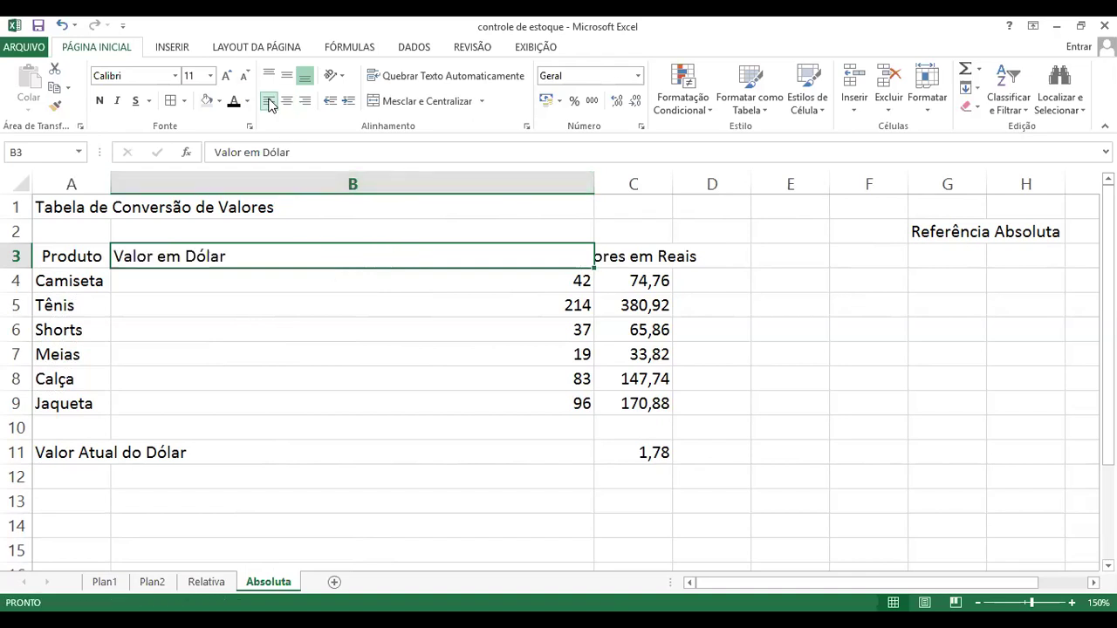
pyautogui.click(305, 102)
# - Cycle the B3 heading through center, right and left alignment, ending centered
pyautogui.click(287, 101)
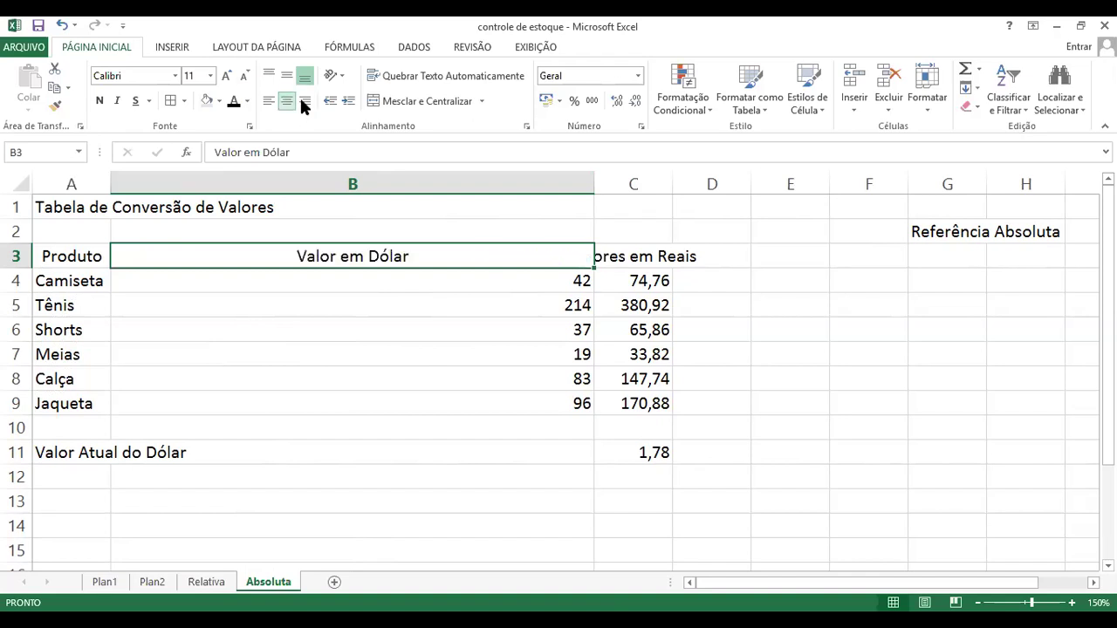
pyautogui.click(301, 101)
pyautogui.click(269, 101)
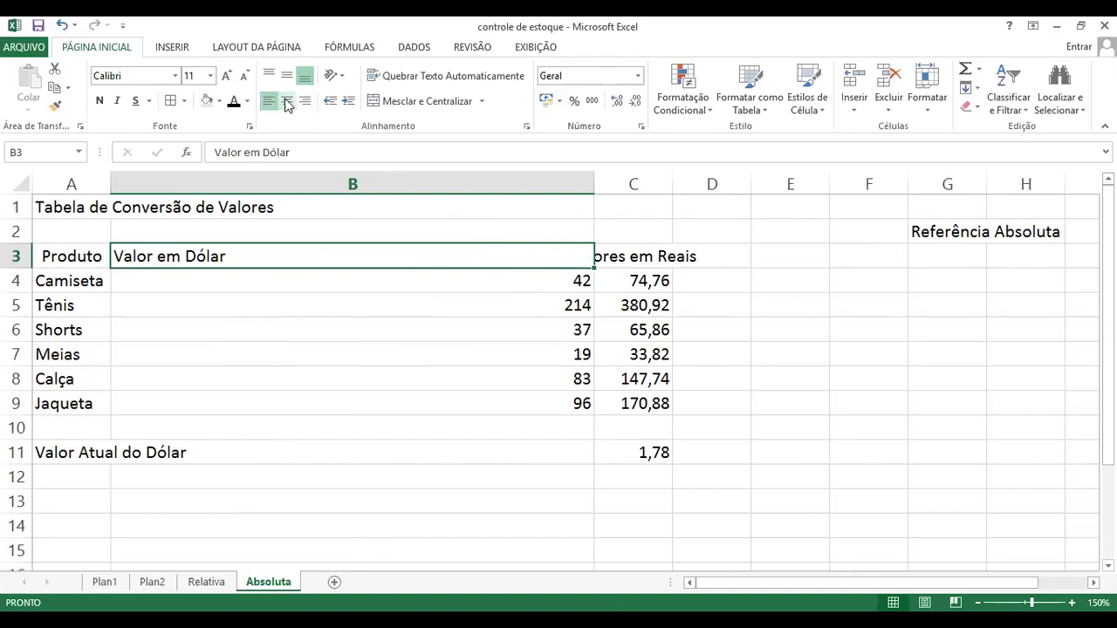
pyautogui.click(287, 101)
pyautogui.click(304, 101)
pyautogui.click(272, 102)
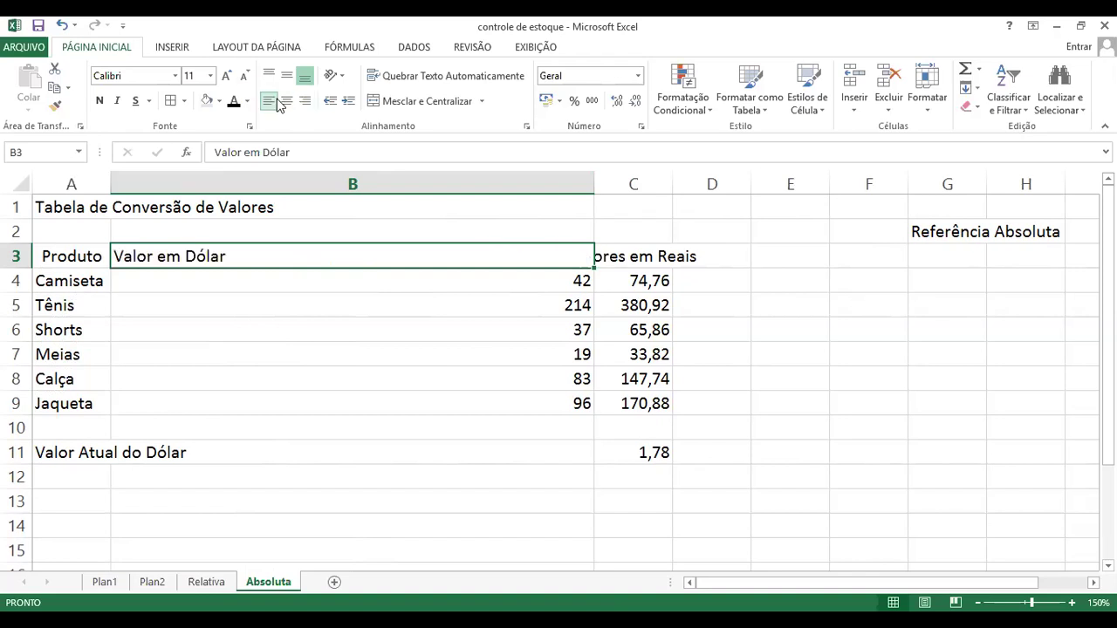
pyautogui.click(287, 101)
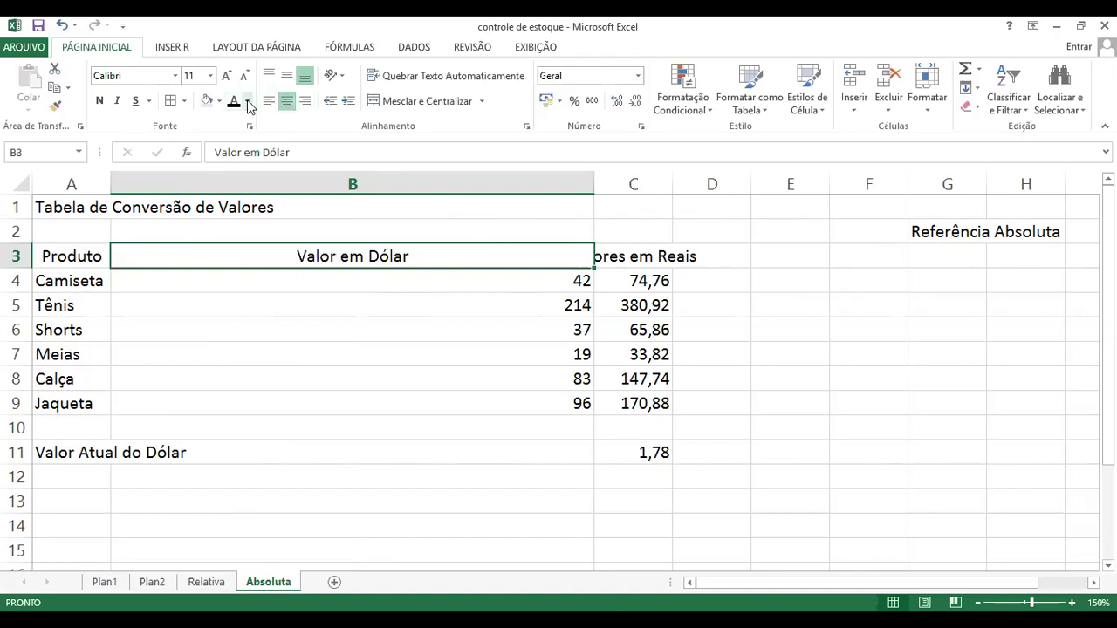
# - Give the heading red text on a yellow fill, widen column B further, and open Font settings
pyautogui.click(248, 103)
pyautogui.click(247, 248)
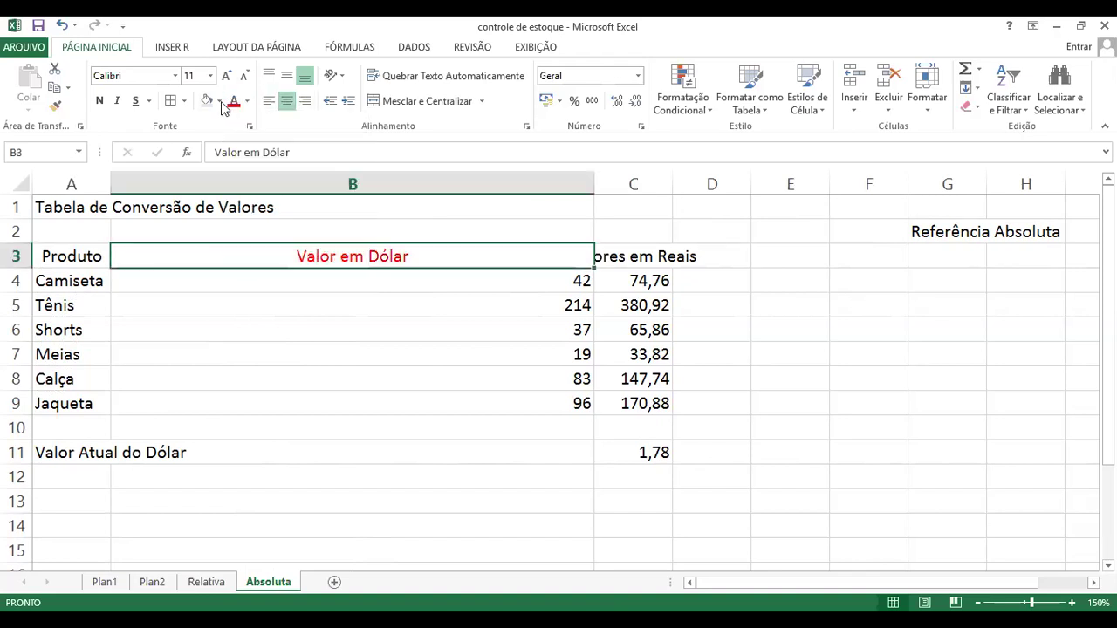
pyautogui.click(219, 101)
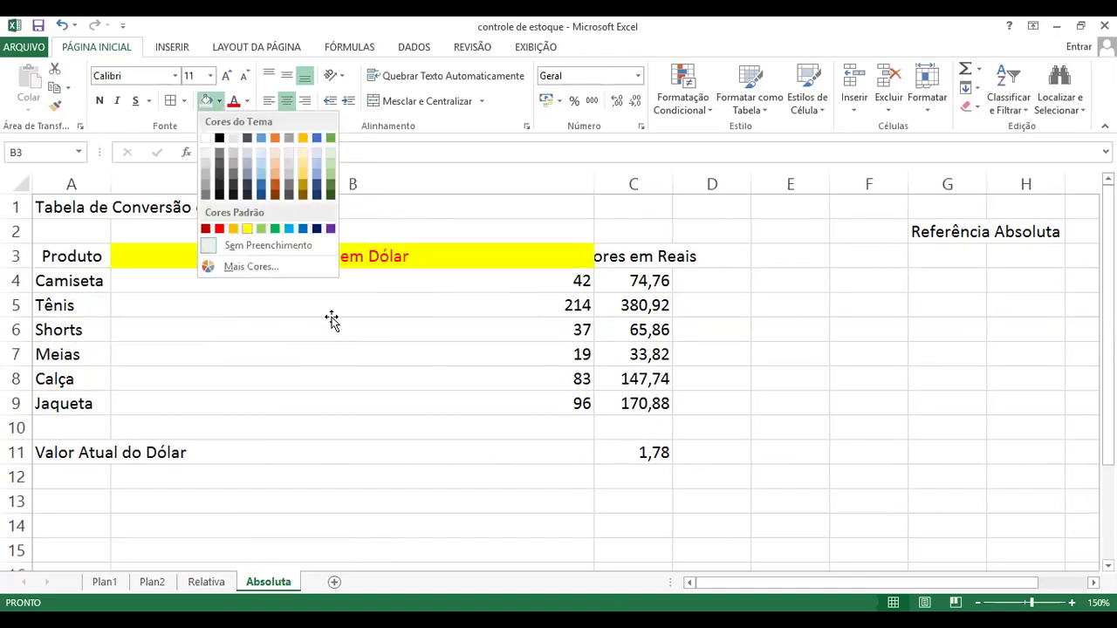
pyautogui.click(372, 306)
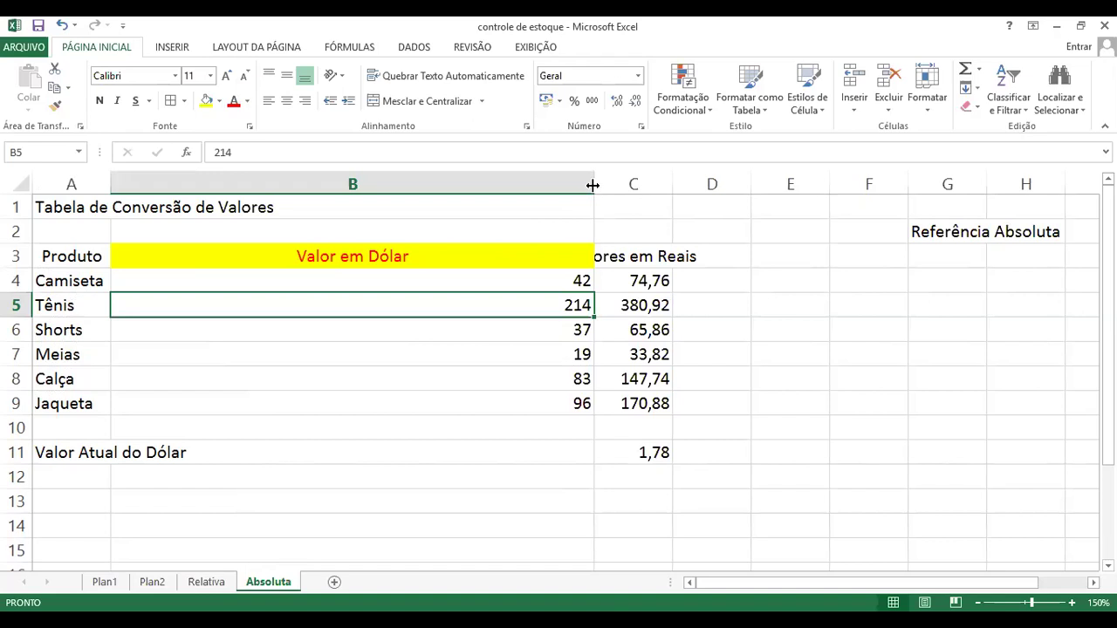
pyautogui.moveTo(593, 185); pyautogui.dragTo(655, 185)
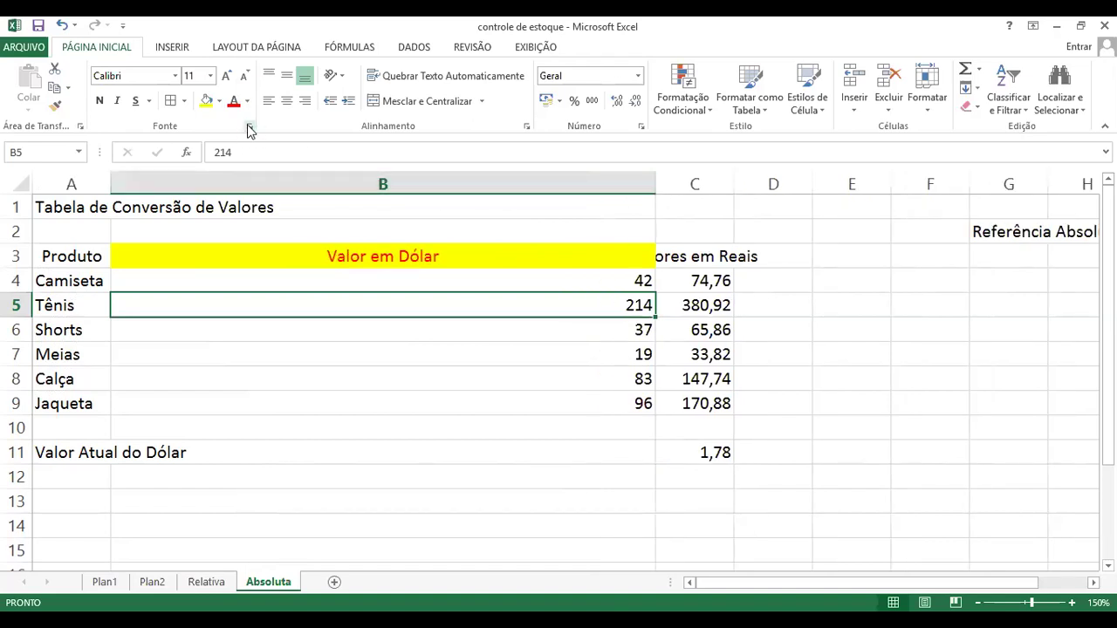
pyautogui.click(250, 129)
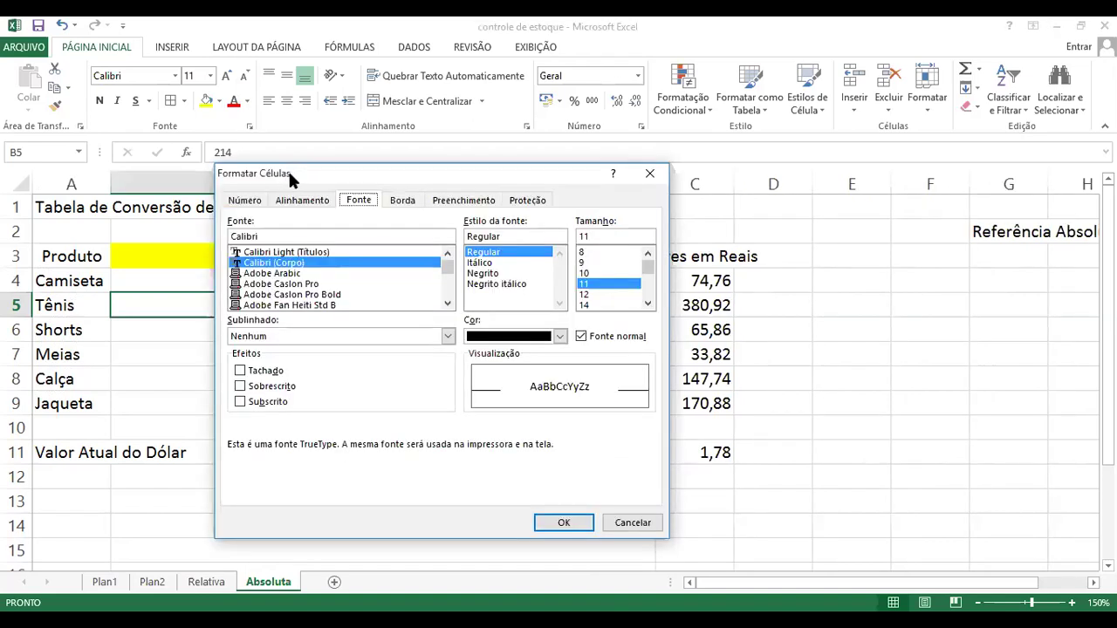
# - Preview 214 as Contábil, Hora, Fração, Texto, Especial, Científico and Porcentagem, then show Alinhamento
pyautogui.moveTo(290, 175); pyautogui.dragTo(495, 174)
pyautogui.click(446, 201)
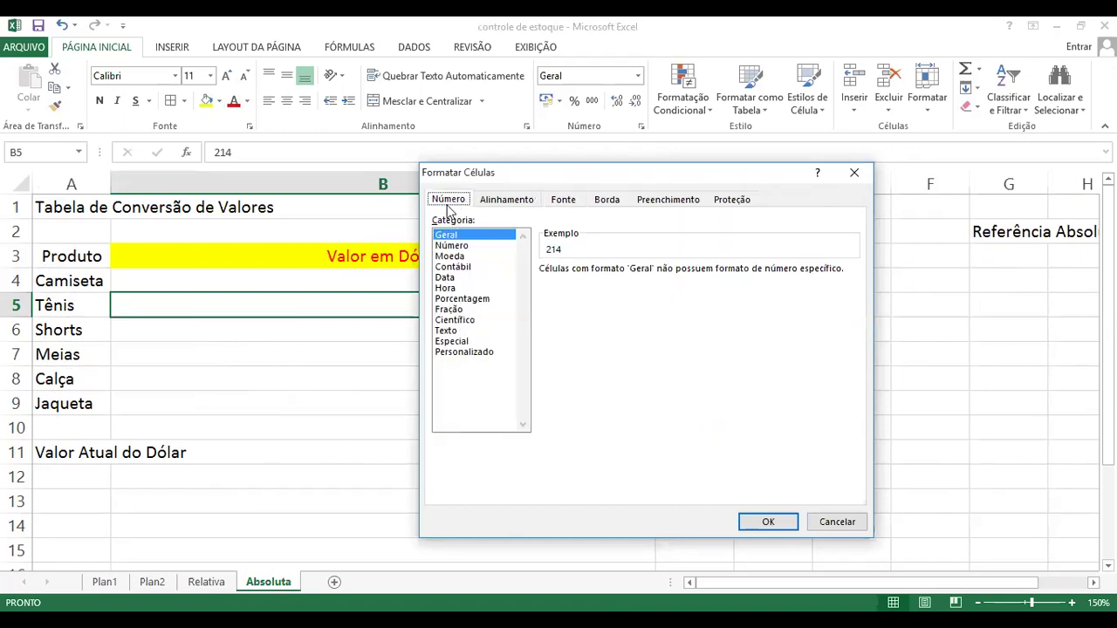
pyautogui.click(480, 267)
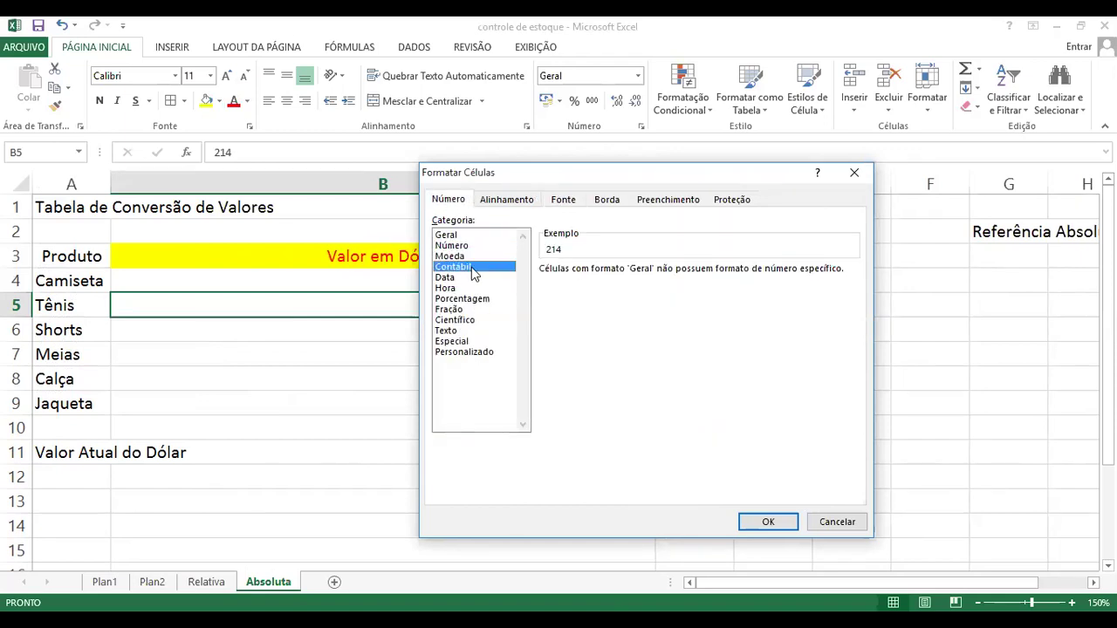
pyautogui.click(469, 288)
pyautogui.click(464, 310)
pyautogui.click(463, 332)
pyautogui.click(462, 341)
pyautogui.click(462, 320)
pyautogui.click(462, 298)
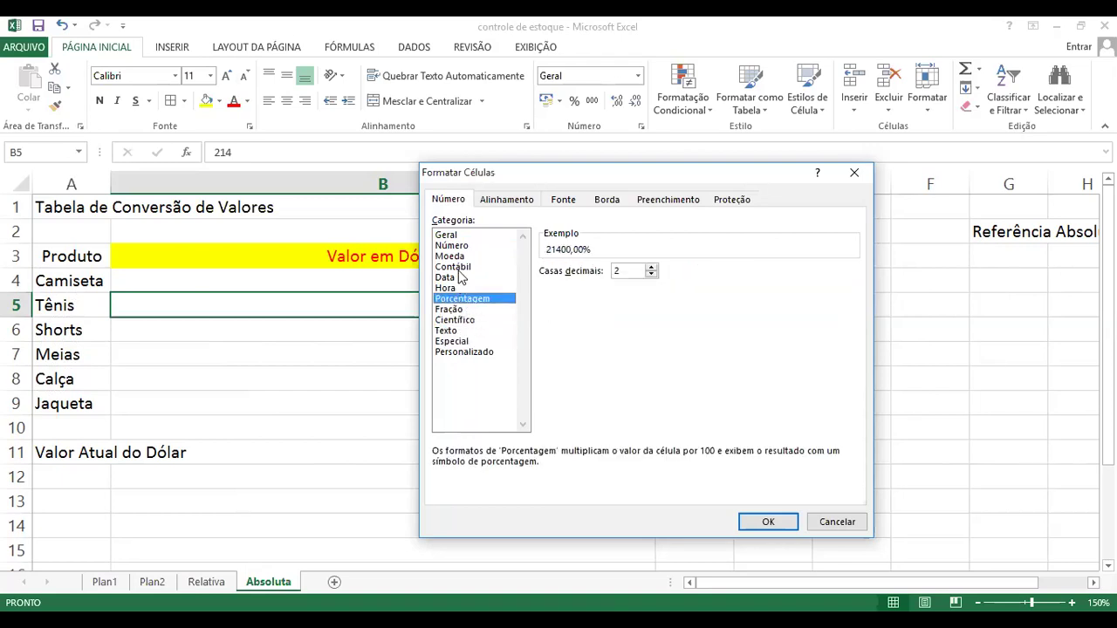
pyautogui.click(475, 266)
pyautogui.moveTo(529, 180); pyautogui.dragTo(614, 180)
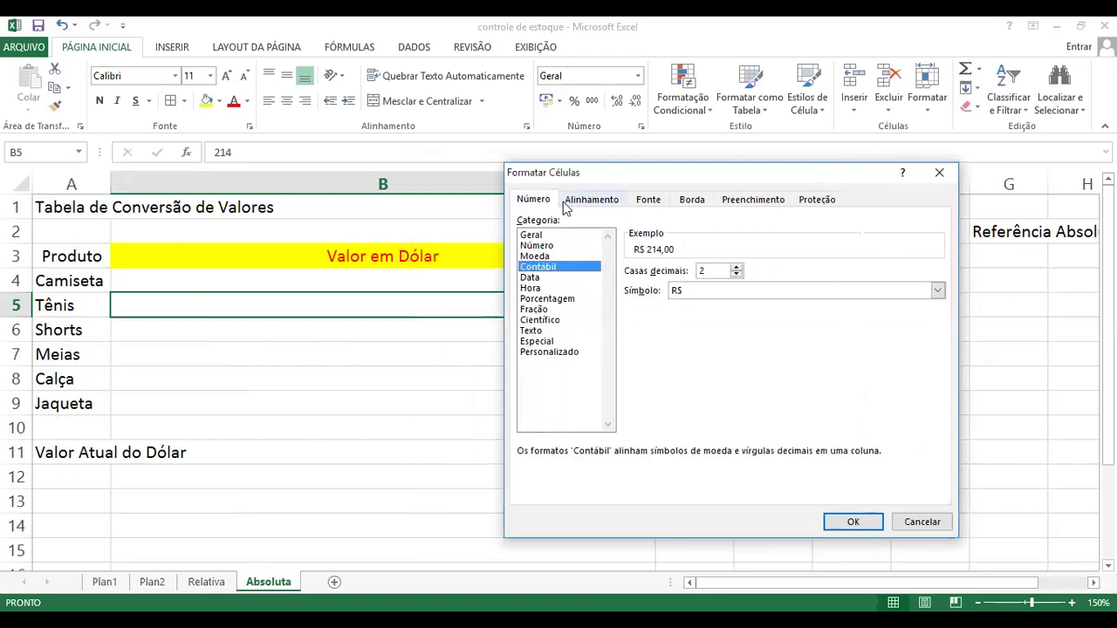
pyautogui.click(593, 199)
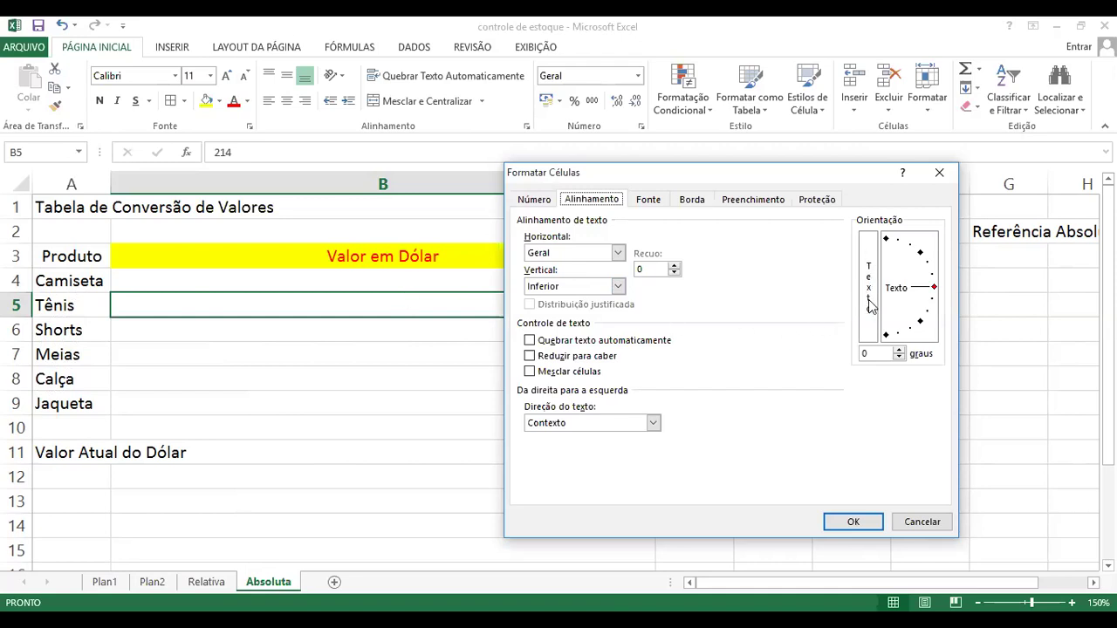
# - Tilt the orientation to 36 degrees, then preview Itálico, Negrito itálico, Regular and Negrito font styles
pyautogui.click(925, 262)
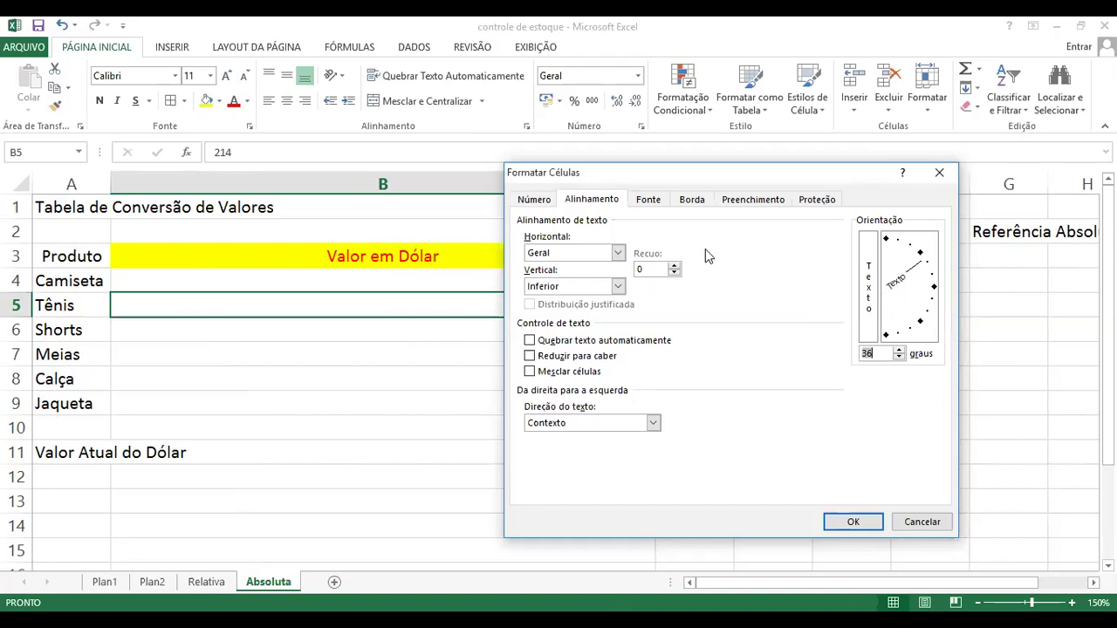
pyautogui.click(646, 201)
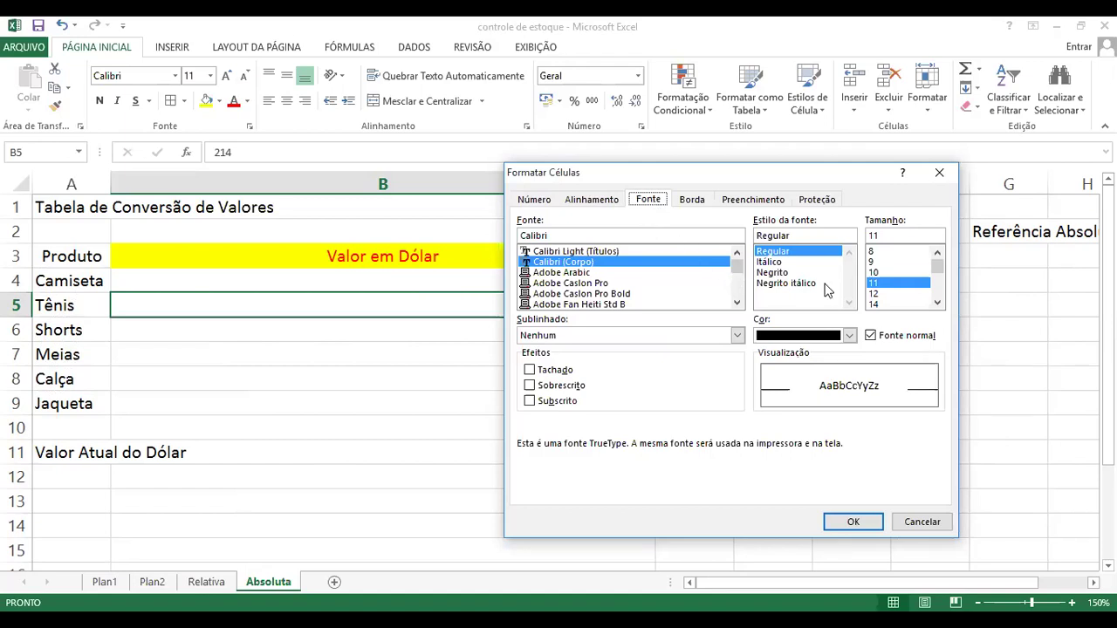
pyautogui.click(769, 262)
pyautogui.click(901, 263)
pyautogui.click(785, 283)
pyautogui.click(772, 251)
pyautogui.click(772, 273)
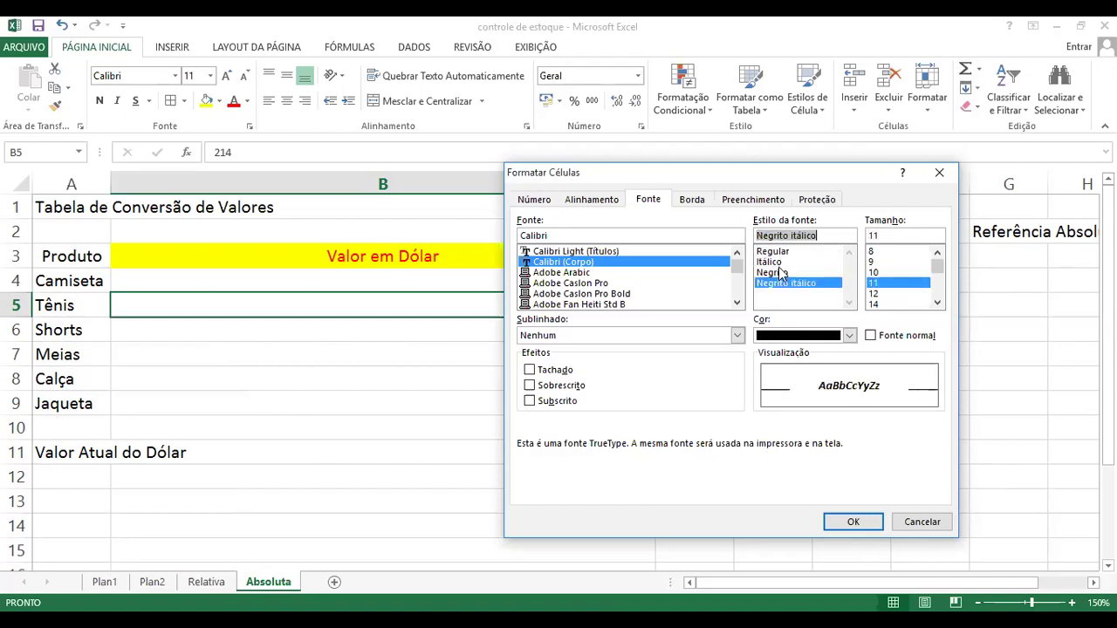
pyautogui.click(769, 262)
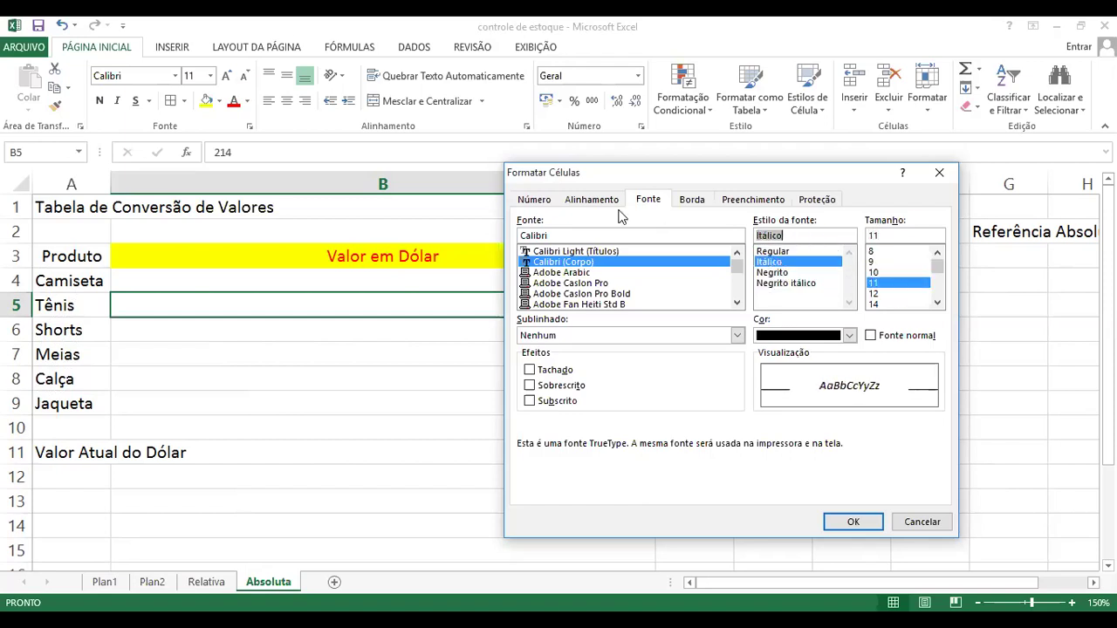
pyautogui.click(693, 201)
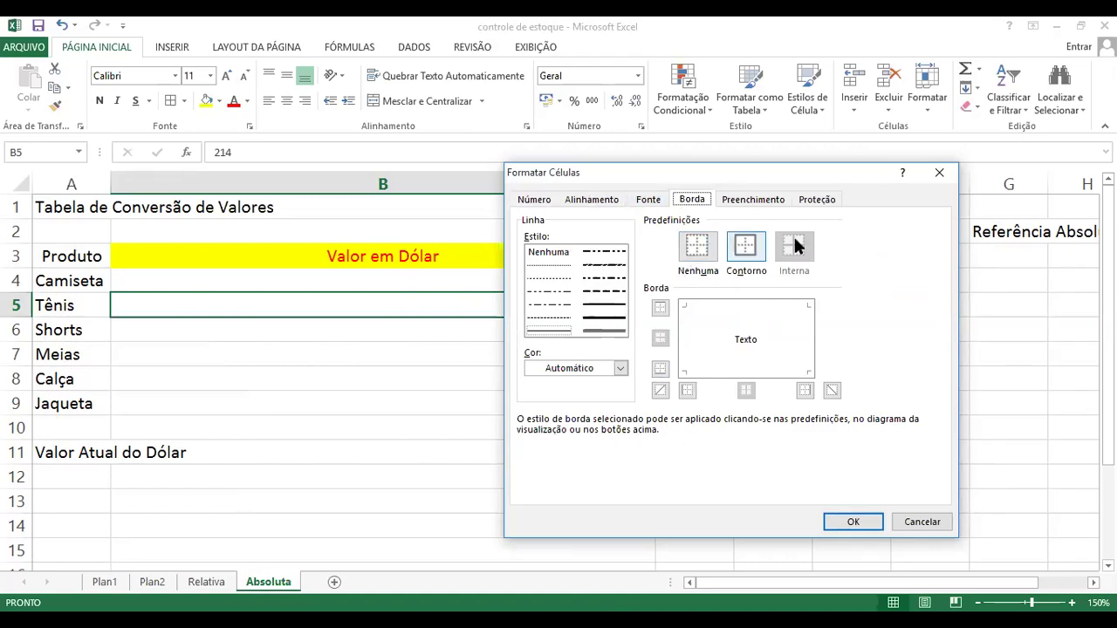
# - Browse the Preenchimento, Proteção, Borda, Alinhamento and Fonte tabs, then cancel without applying changes
pyautogui.click(754, 200)
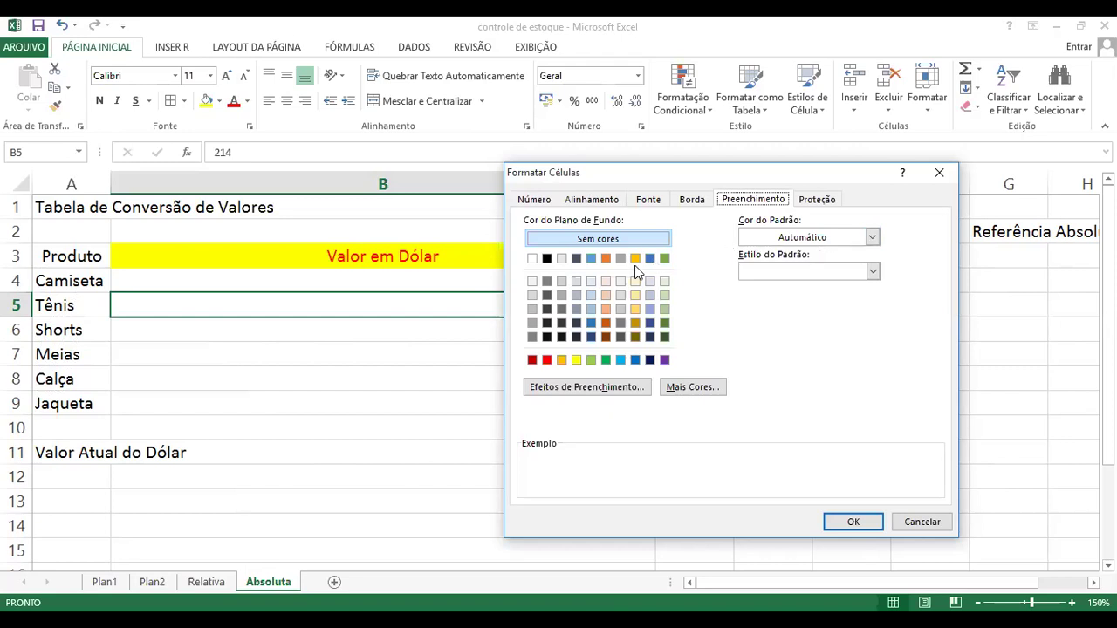
pyautogui.click(917, 524)
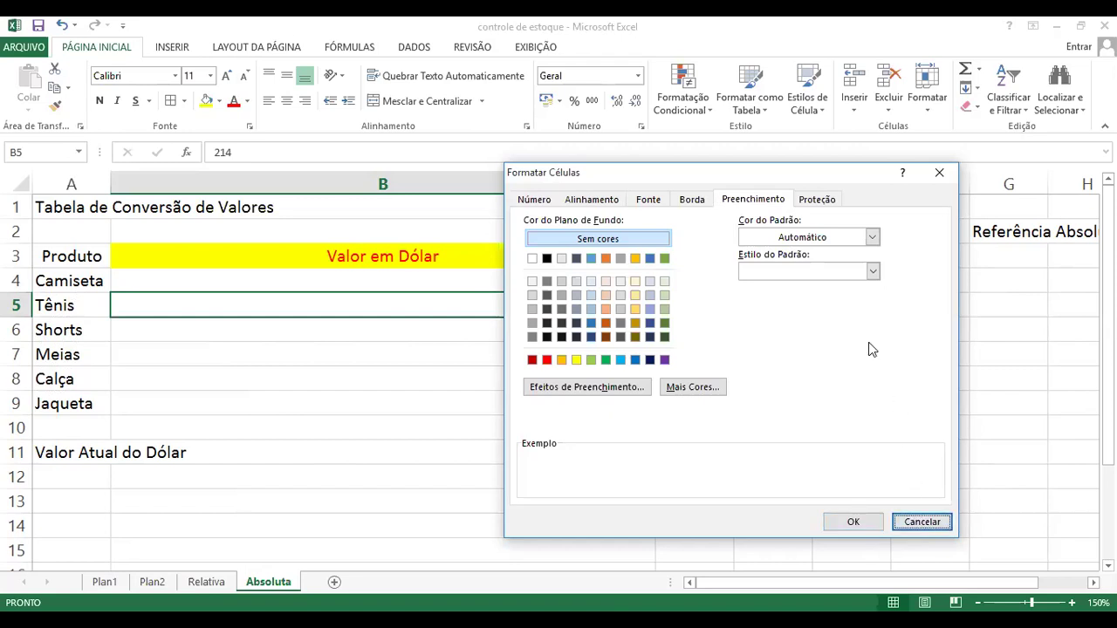
pyautogui.click(816, 201)
pyautogui.click(755, 200)
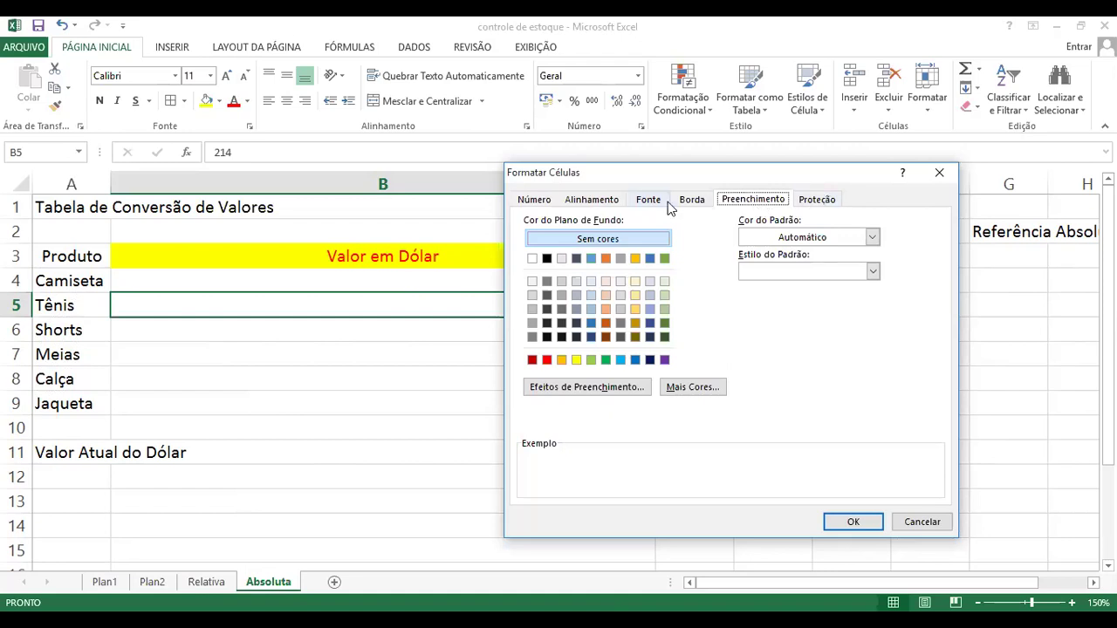
pyautogui.click(690, 202)
pyautogui.click(592, 199)
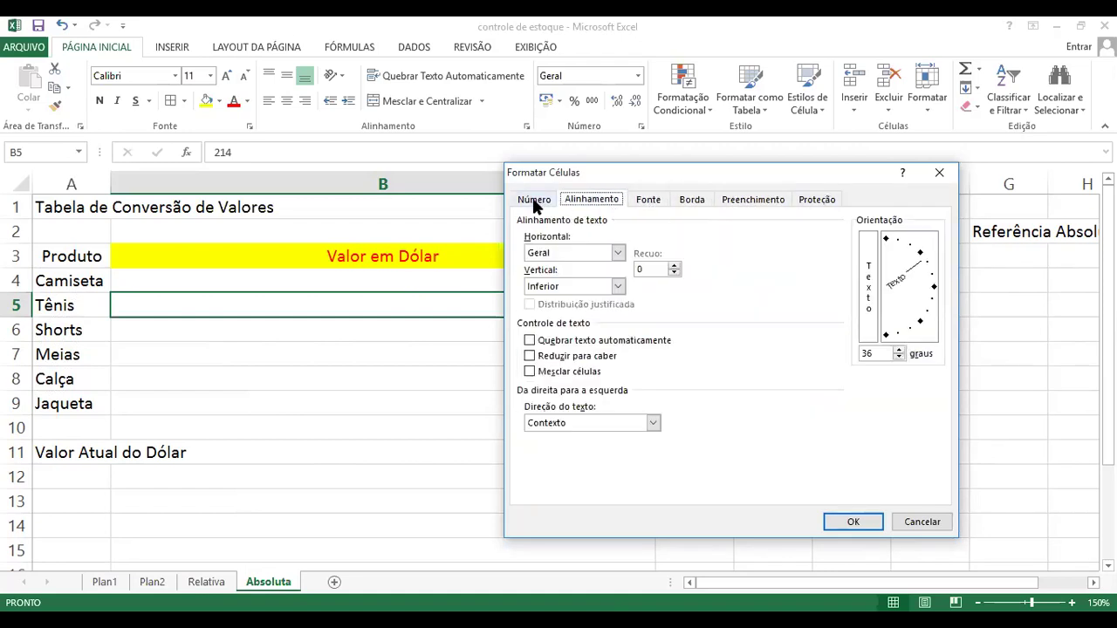
pyautogui.click(691, 200)
pyautogui.click(756, 200)
pyautogui.click(665, 200)
pyautogui.click(689, 200)
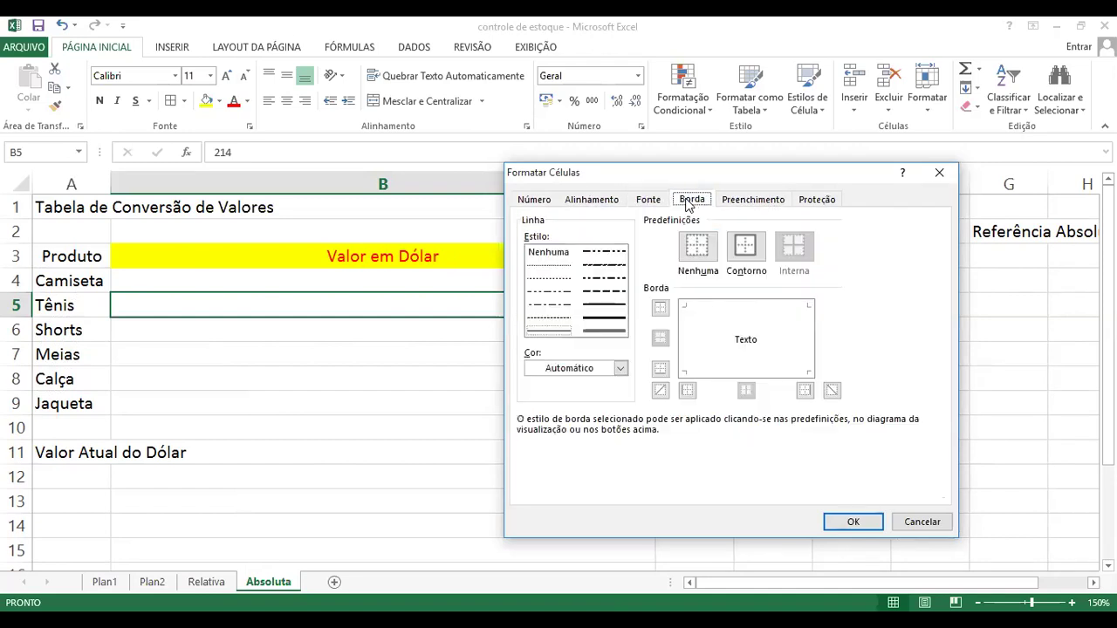
pyautogui.click(924, 522)
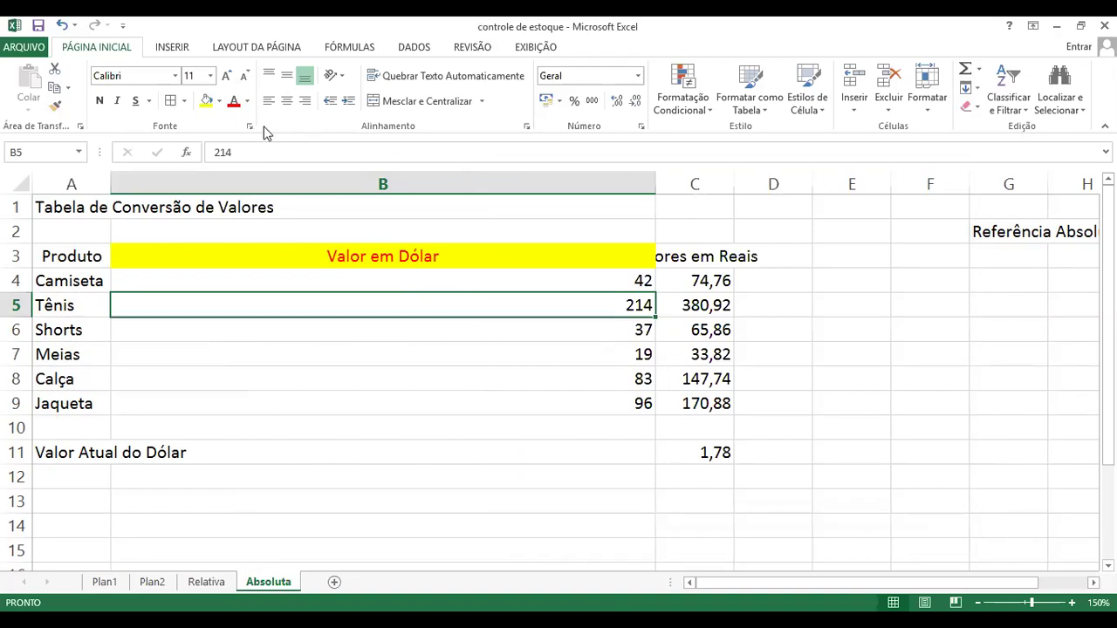
pyautogui.click(528, 128)
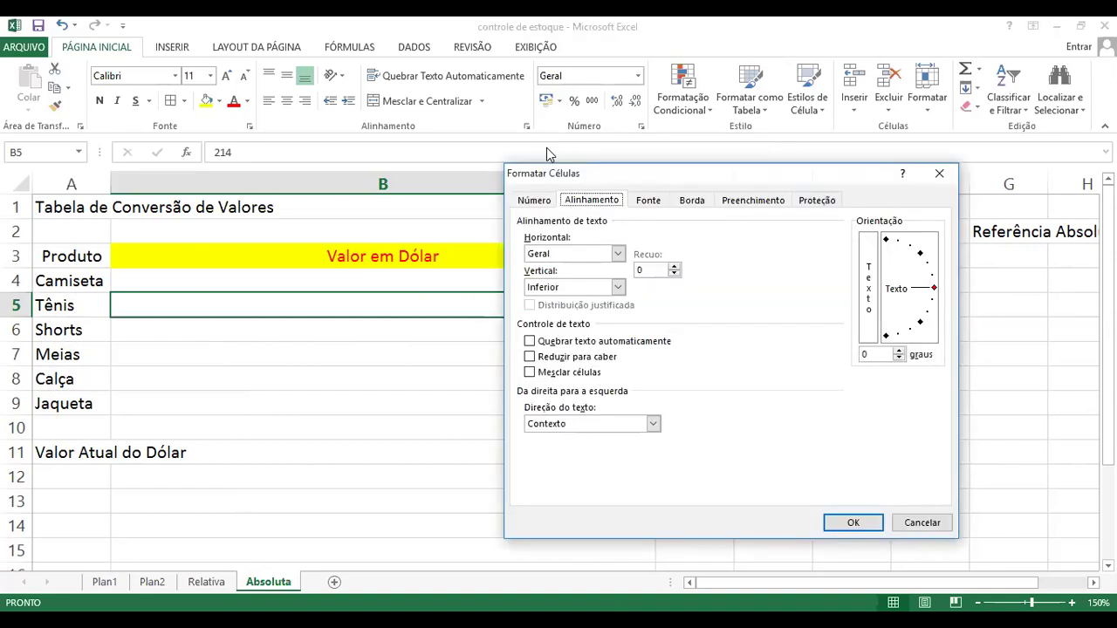
pyautogui.moveTo(553, 180); pyautogui.dragTo(462, 235)
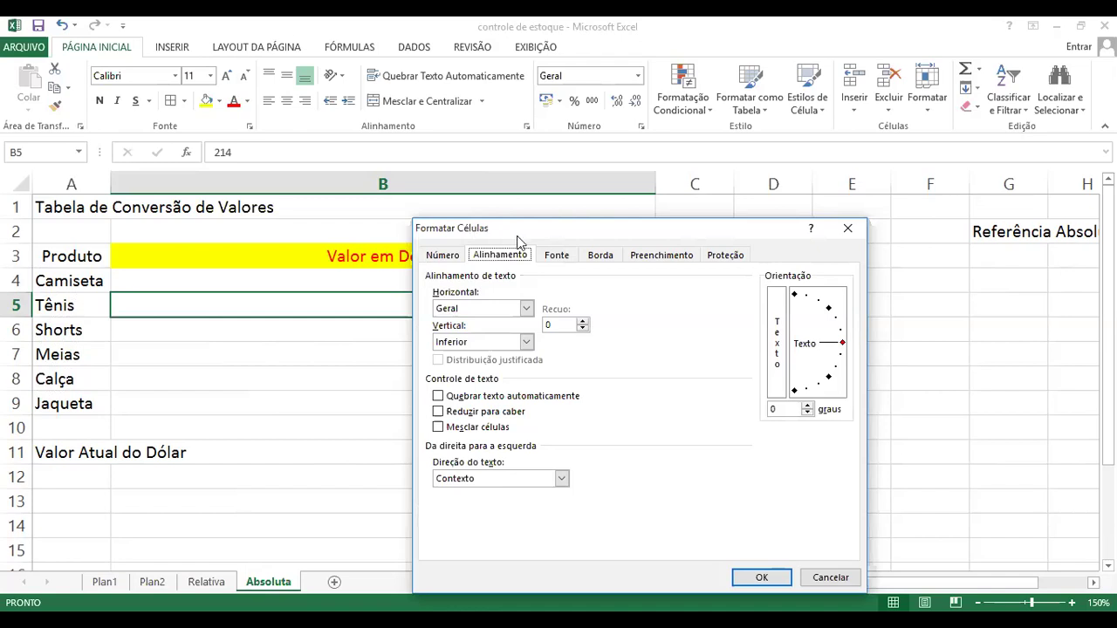
pyautogui.click(440, 254)
pyautogui.click(479, 258)
pyautogui.click(557, 255)
pyautogui.click(493, 255)
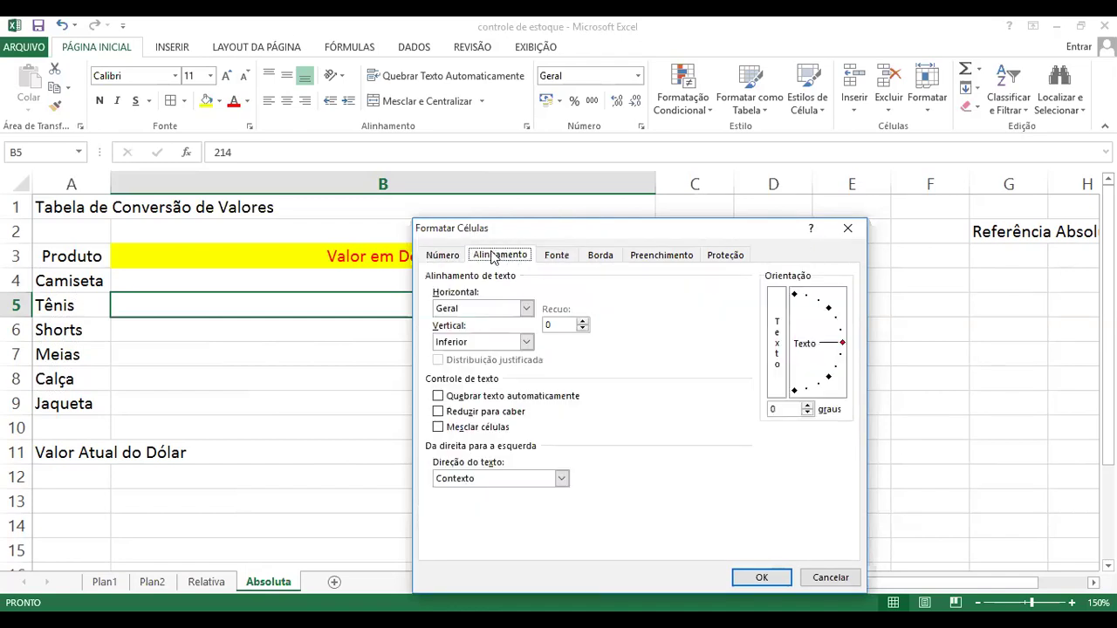
pyautogui.click(447, 259)
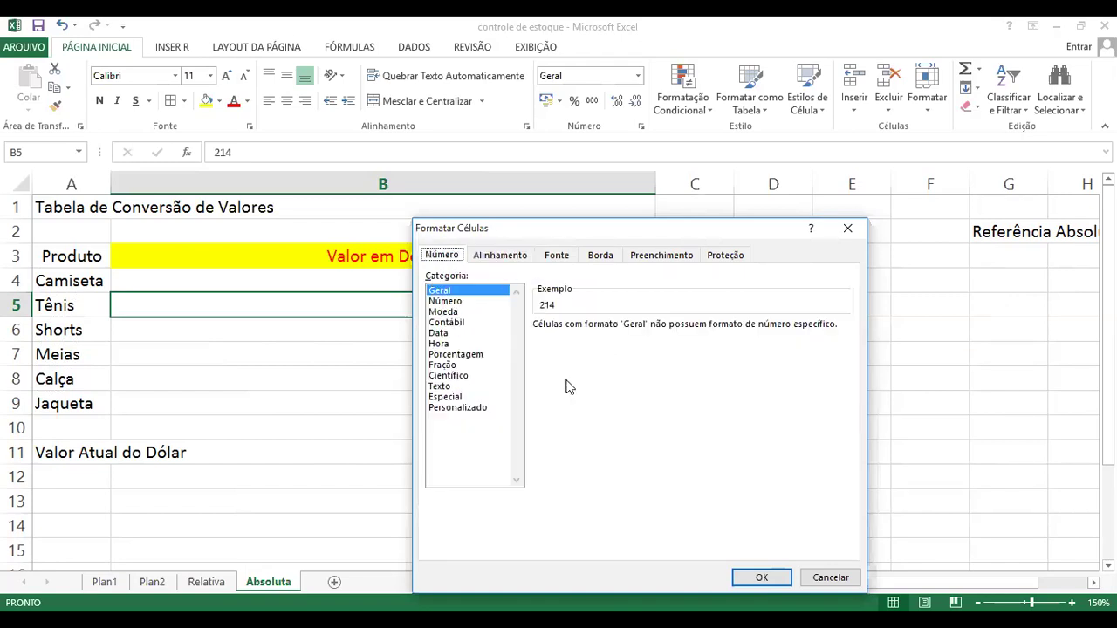
pyautogui.click(822, 581)
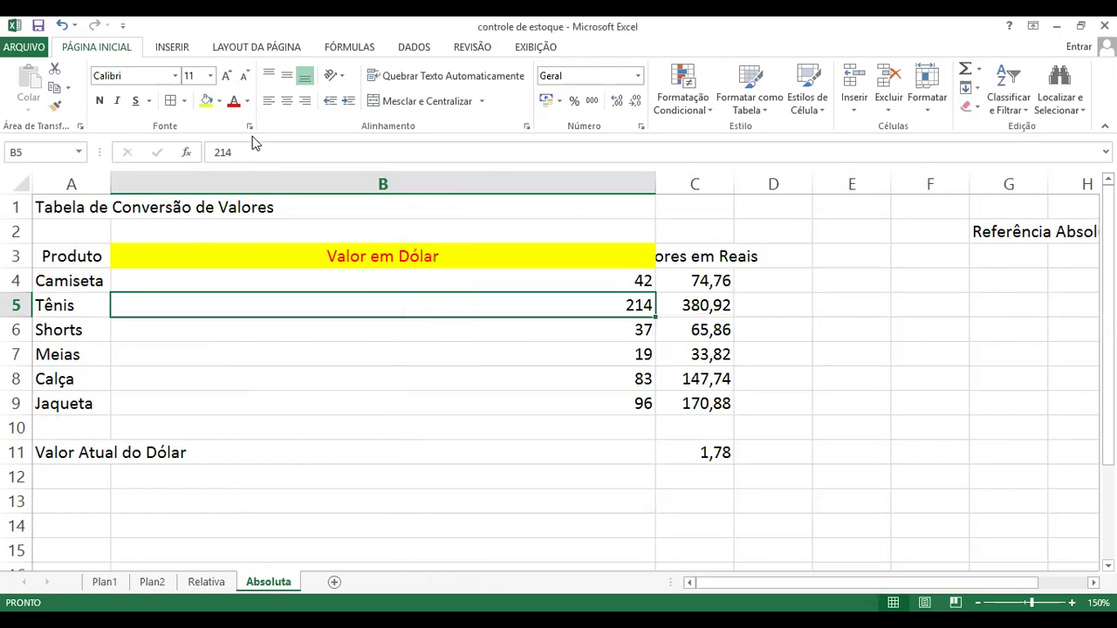
pyautogui.click(641, 128)
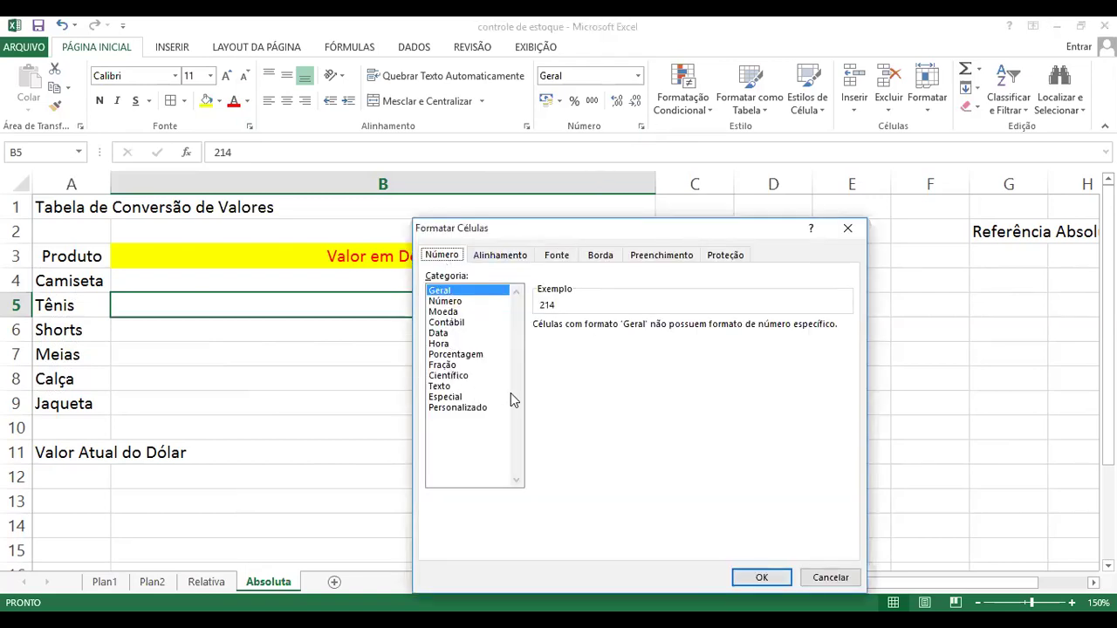
pyautogui.click(829, 578)
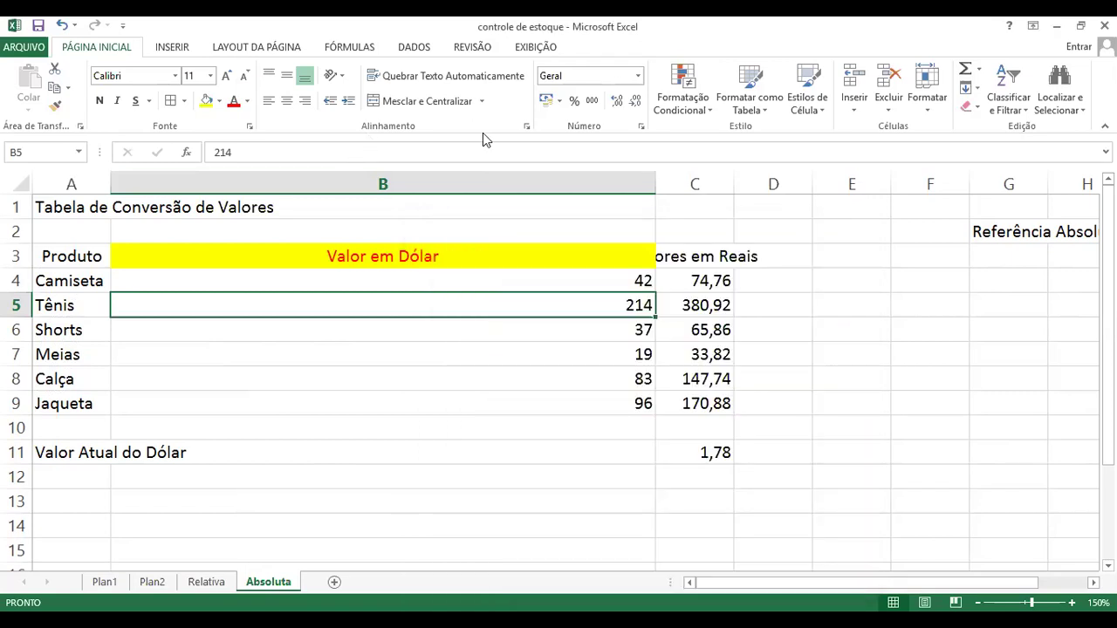
pyautogui.click(526, 126)
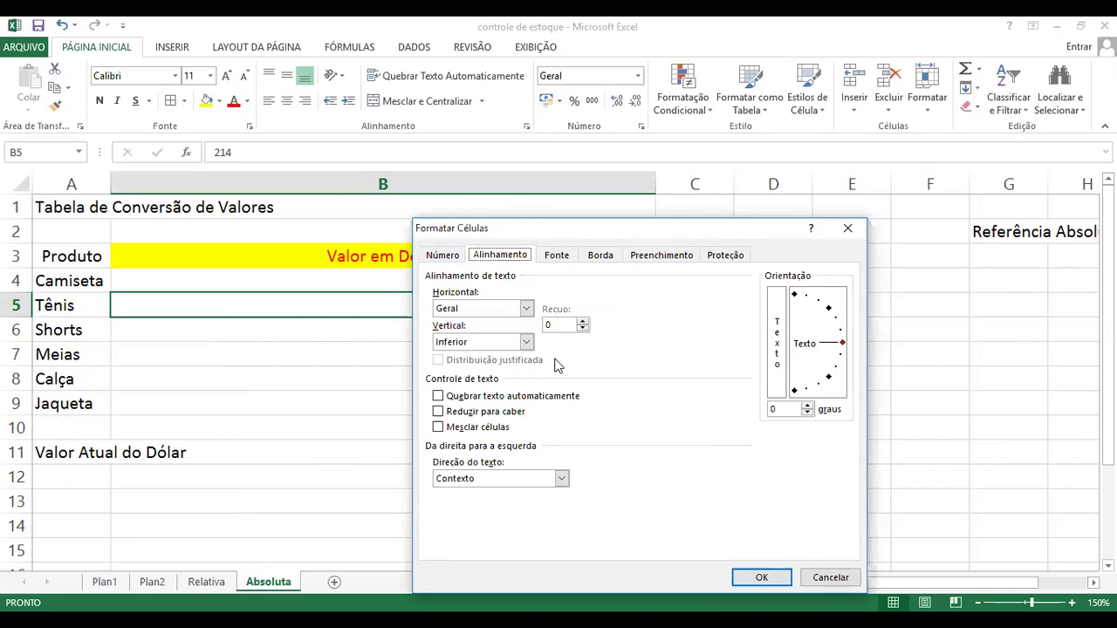
pyautogui.click(678, 254)
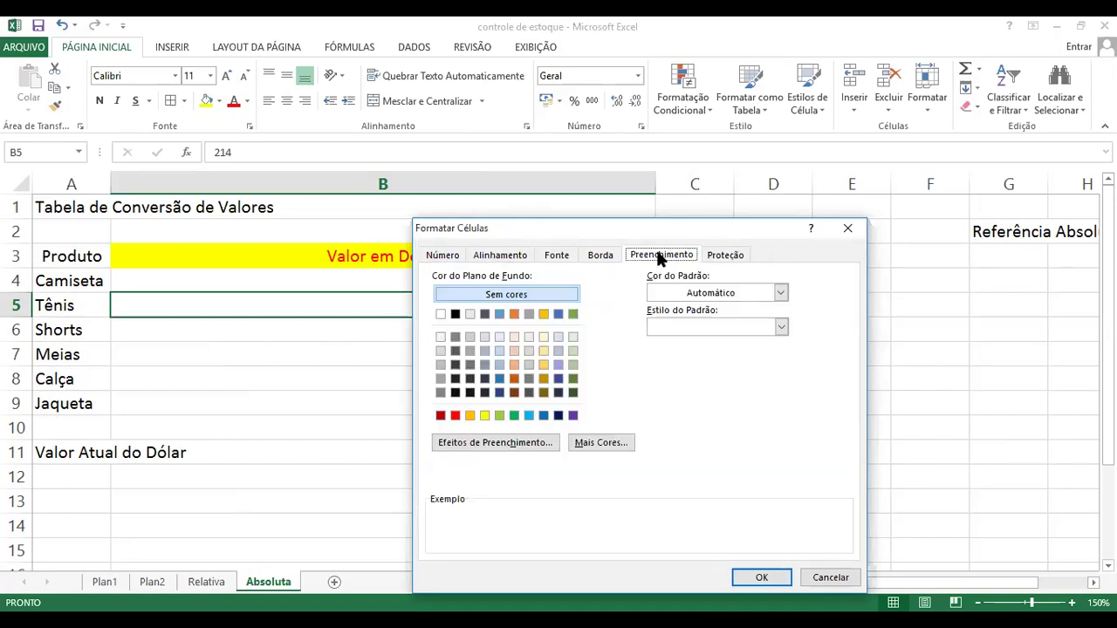
pyautogui.click(606, 255)
pyautogui.click(500, 255)
pyautogui.click(445, 256)
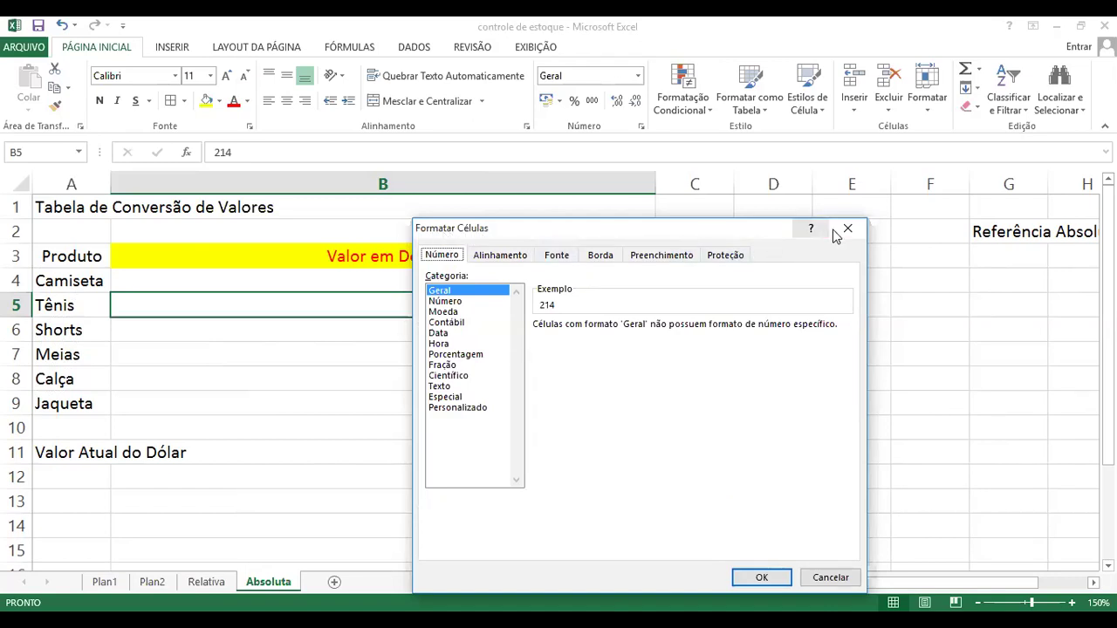
pyautogui.press('Escape')
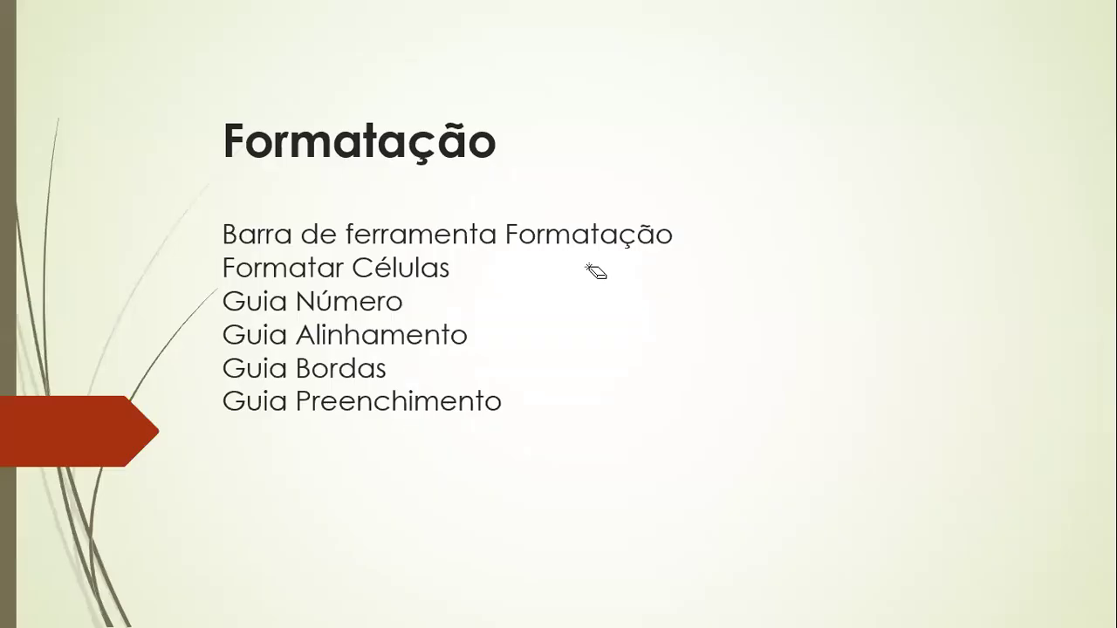
# - Advance past the grid and page 23 and 27 exercise slides to 'Chegamos ao final da aula 6'
pyautogui.press('Right')
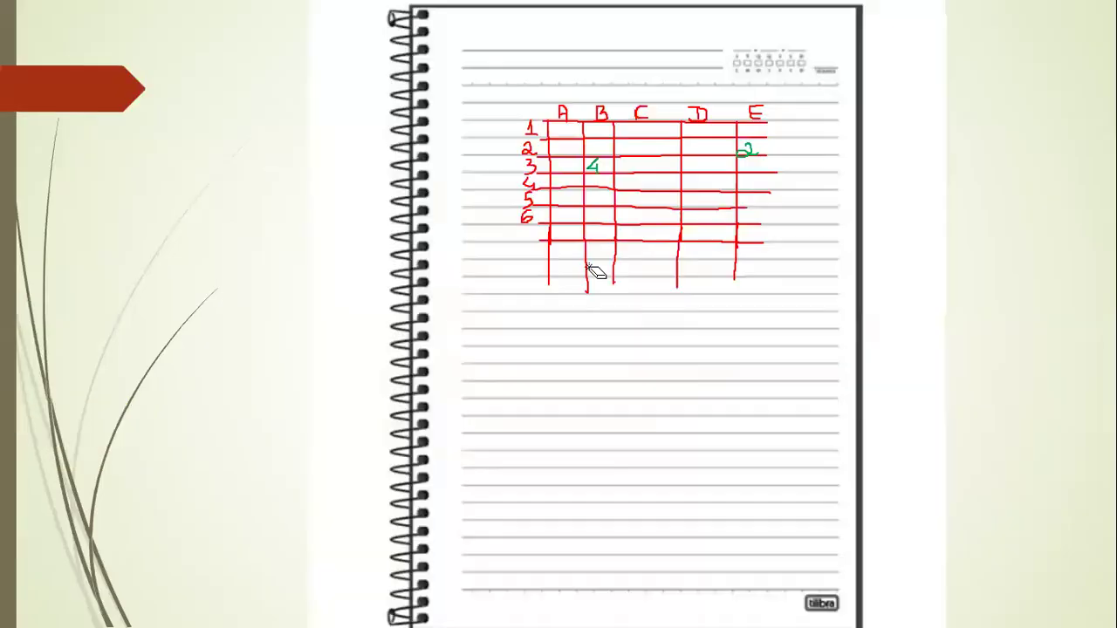
pyautogui.press('Right')
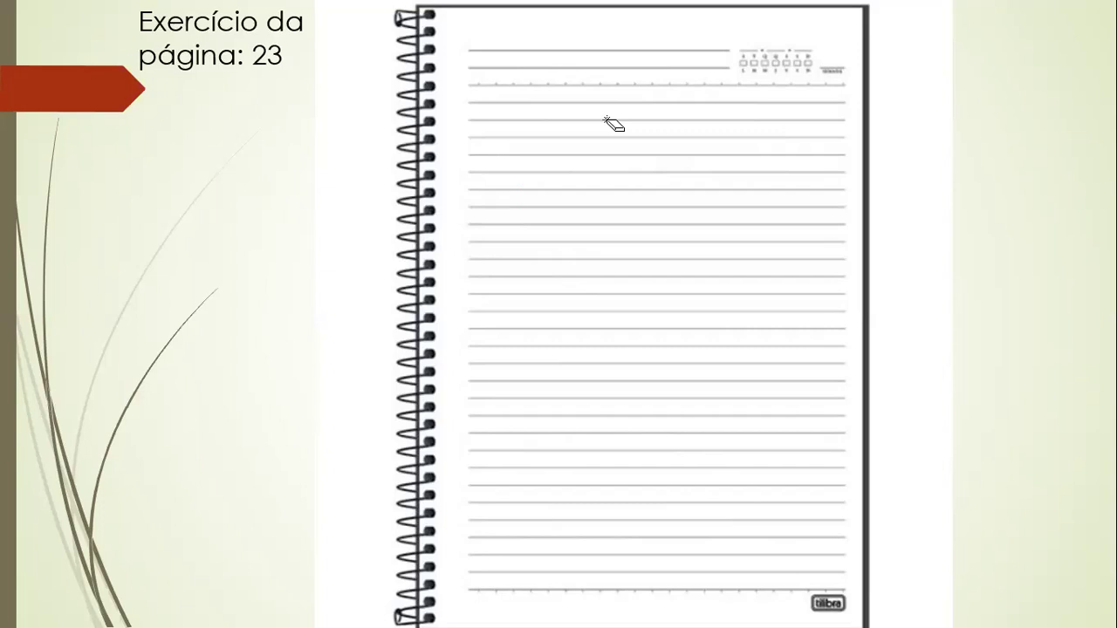
pyautogui.press('Right')
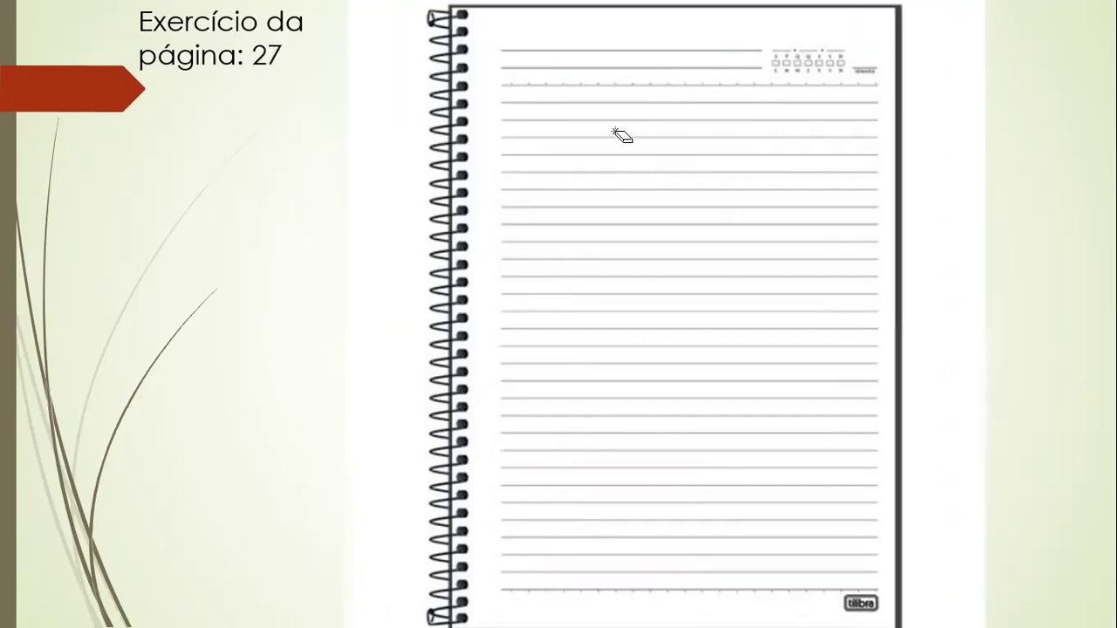
pyautogui.press('Right')
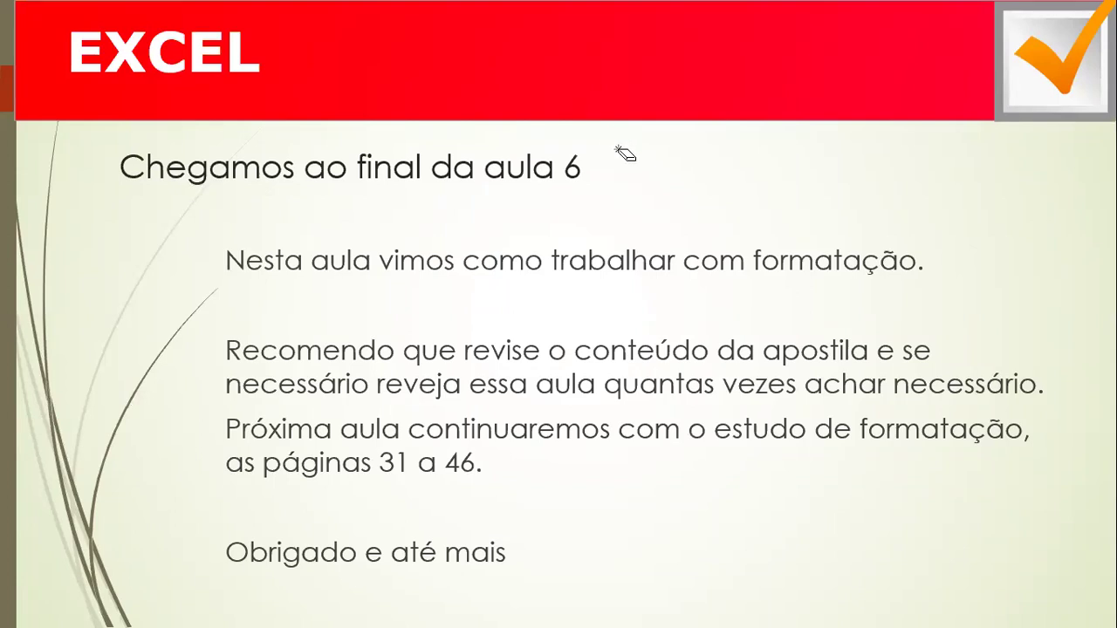